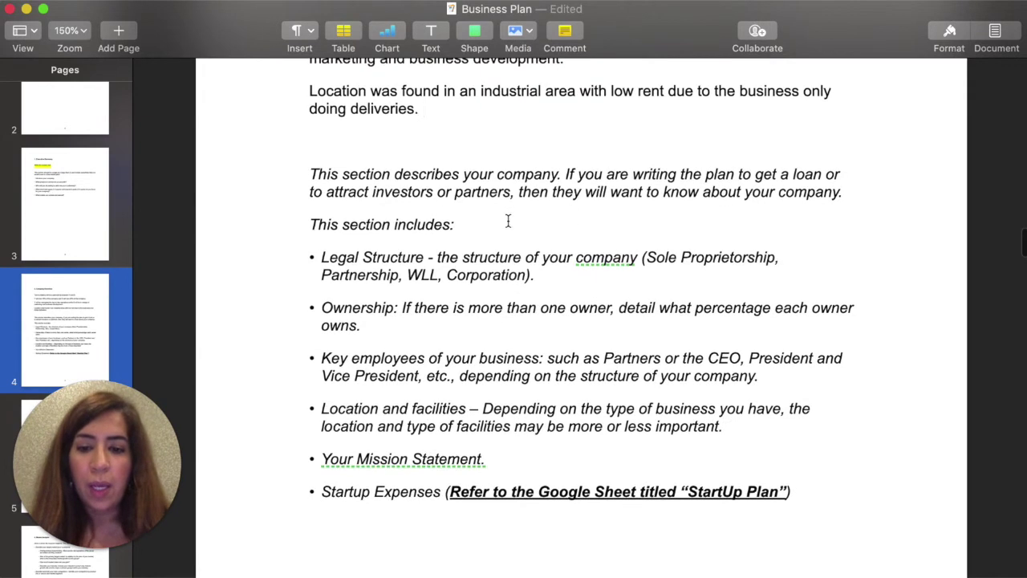
# - Add the paragraph "Yummy Bakery will be the premium bakery for gluten-free cakes and snacks." after the location paragraph in the Company Overview
pyautogui.click(411, 119)
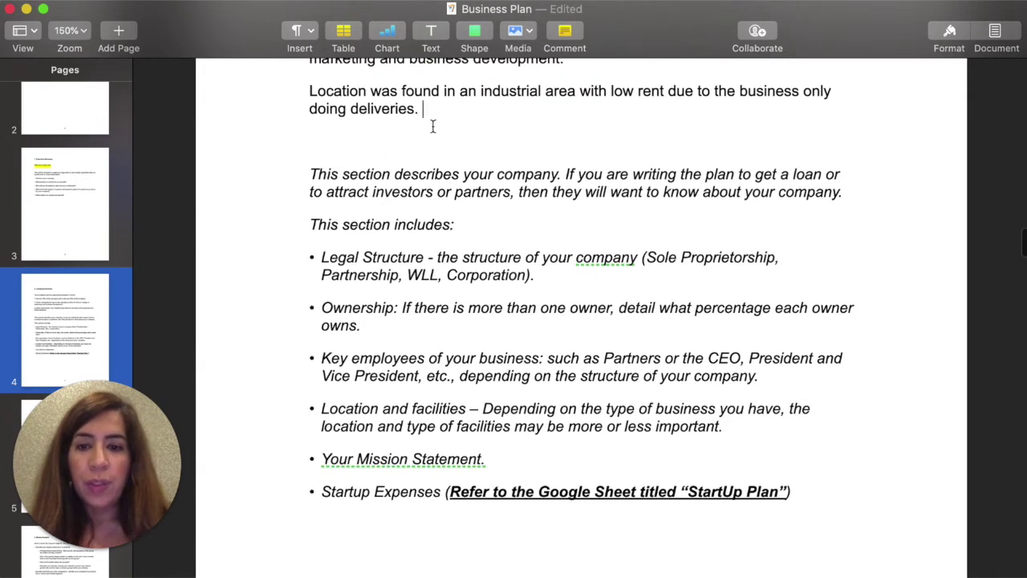
pyautogui.press('Return')
pyautogui.write('Yummy Bakery will be the premium bakery for')
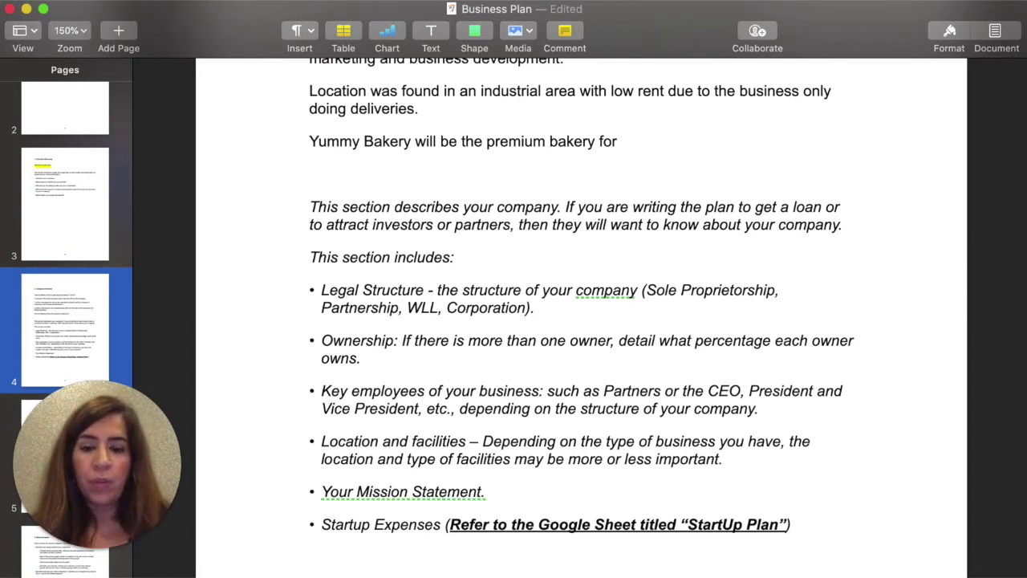
pyautogui.write('gluten-f')
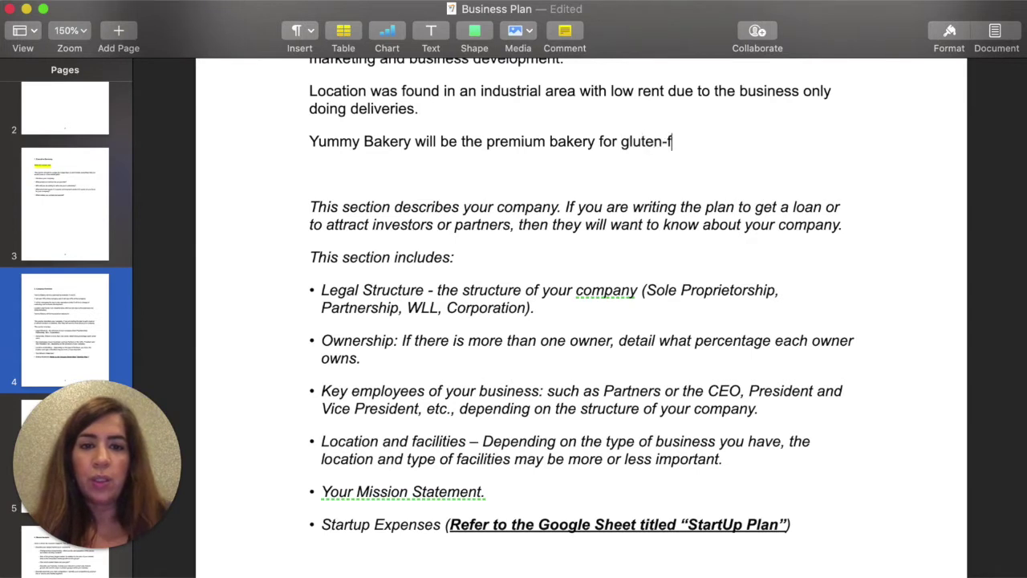
pyautogui.write('ree cakes and snac')
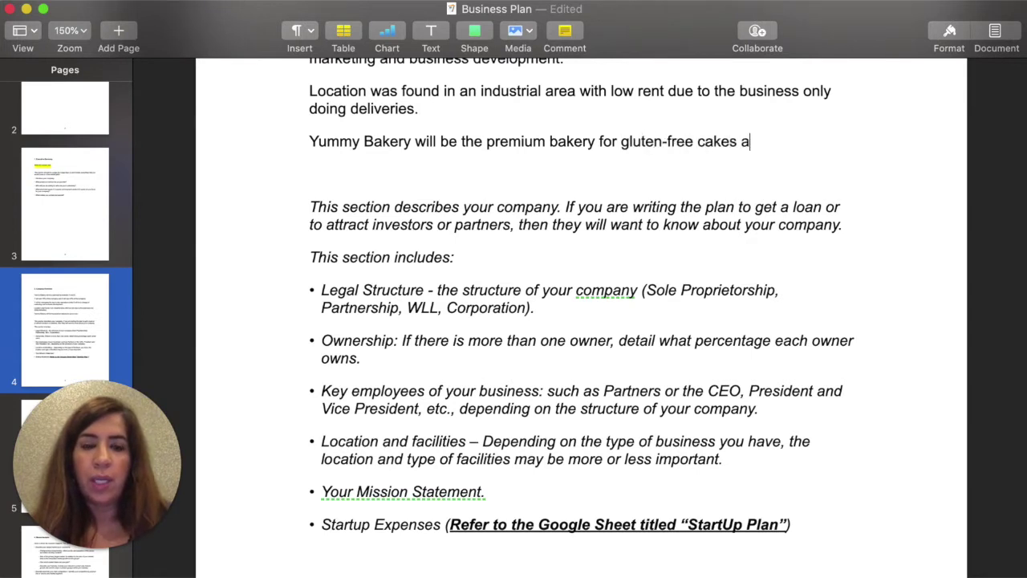
pyautogui.write('ks.')
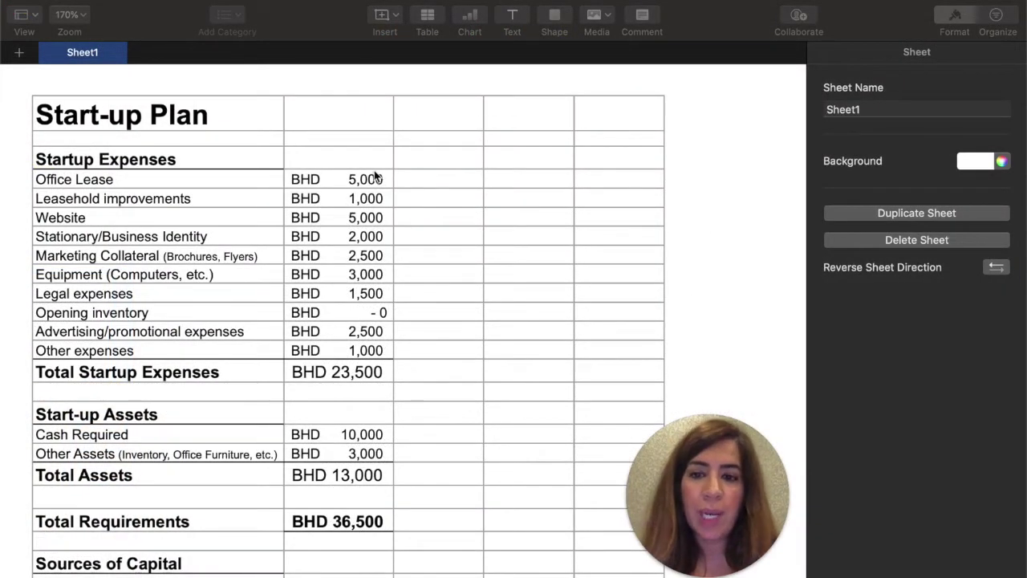
# - Switch to the Start-up Plan spreadsheet and review the Startup Expenses items and their amounts
pyautogui.scroll(-2, 374, 176)
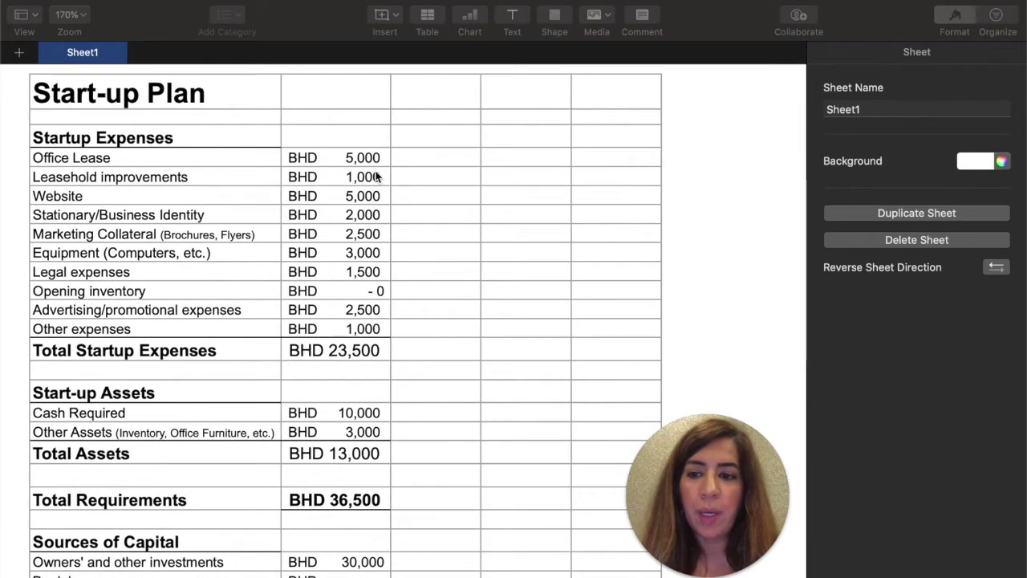
pyautogui.scroll(-5, 376, 176)
pyautogui.scroll(6, 375, 177)
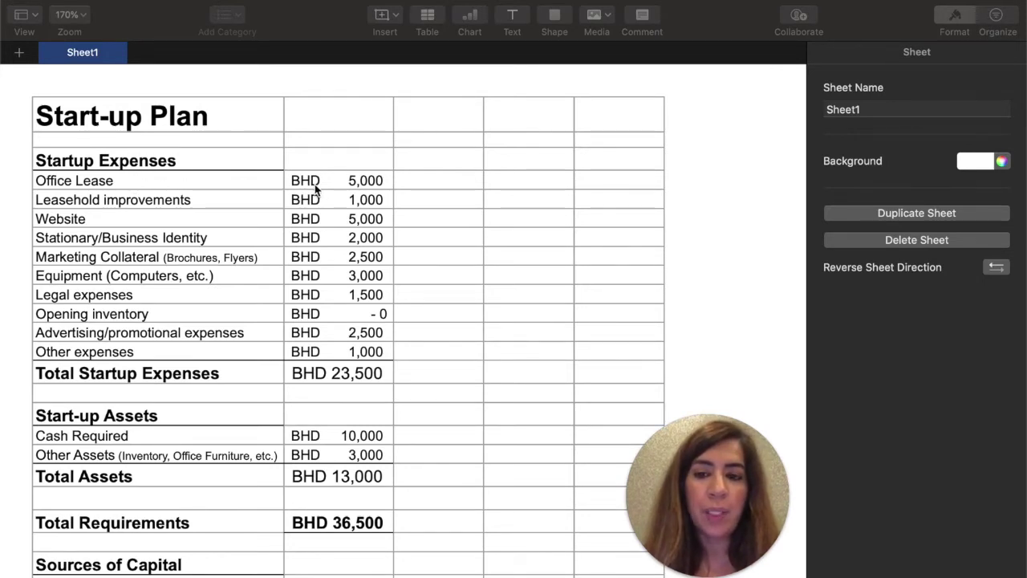
pyautogui.click(158, 190)
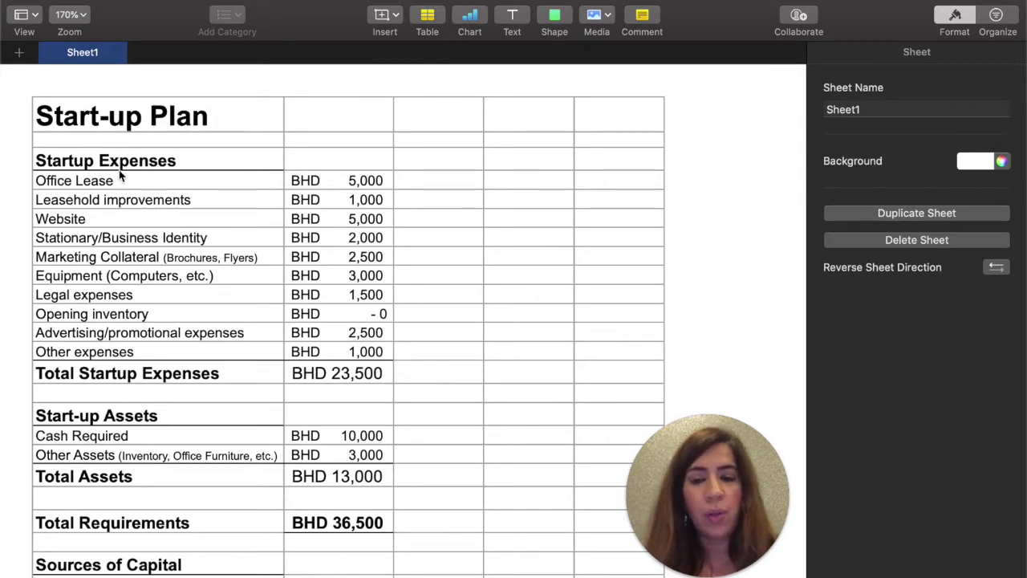
pyautogui.scroll(-1, 227, 289)
pyautogui.scroll(-3, 227, 289)
pyautogui.scroll(2, 227, 289)
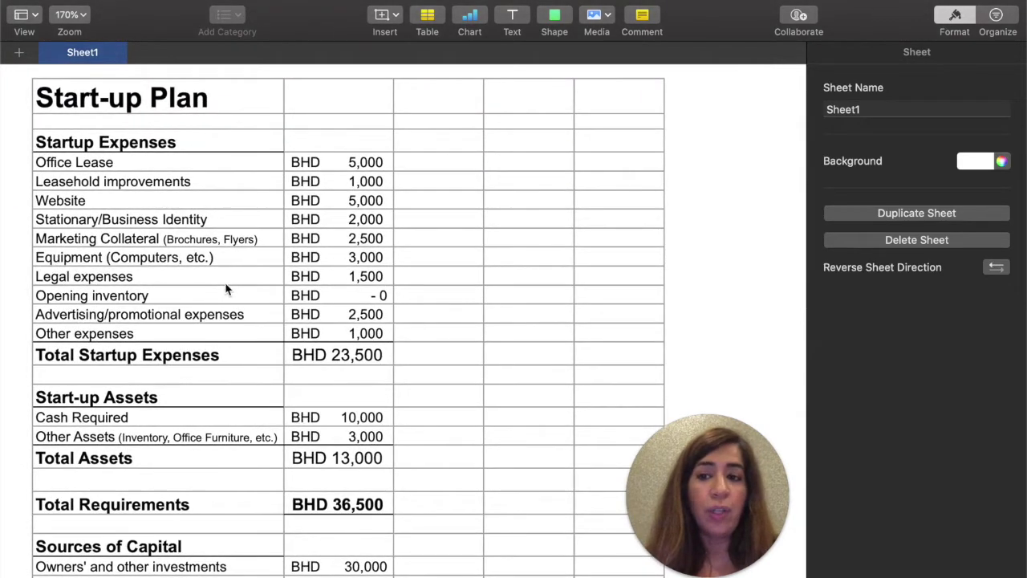
pyautogui.scroll(-1, 227, 289)
pyautogui.scroll(1, 227, 289)
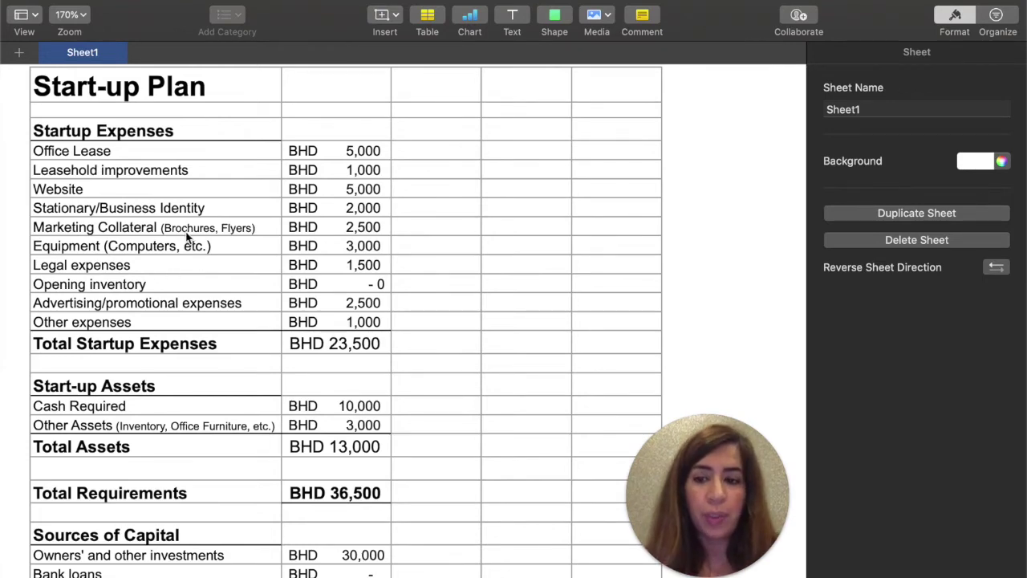
pyautogui.scroll(-1, 186, 239)
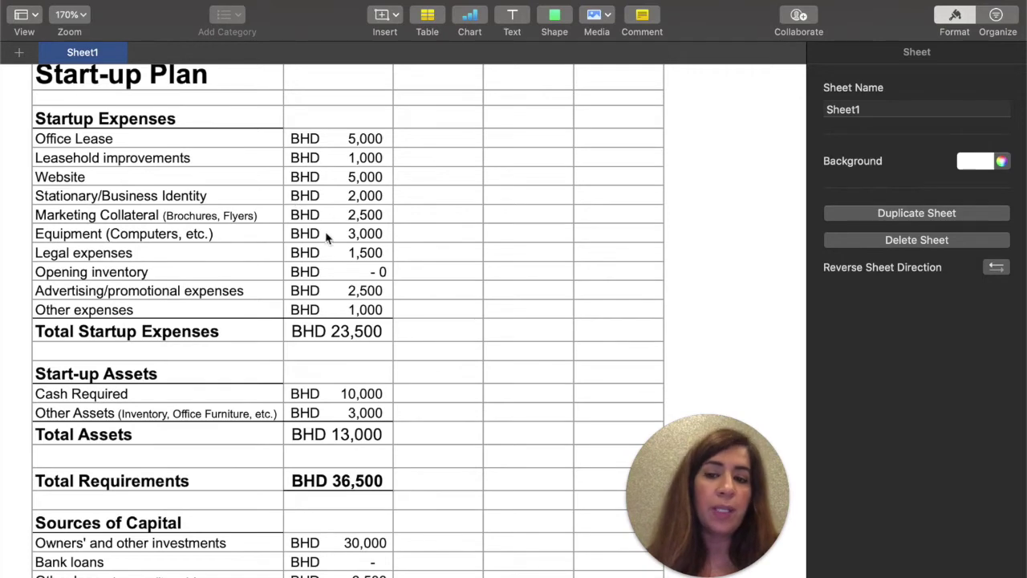
# - Examine the Start-up Assets, Total Requirements and Sources of Capital sections, comparing total funds with total requirements
pyautogui.click(229, 344)
pyautogui.click(204, 383)
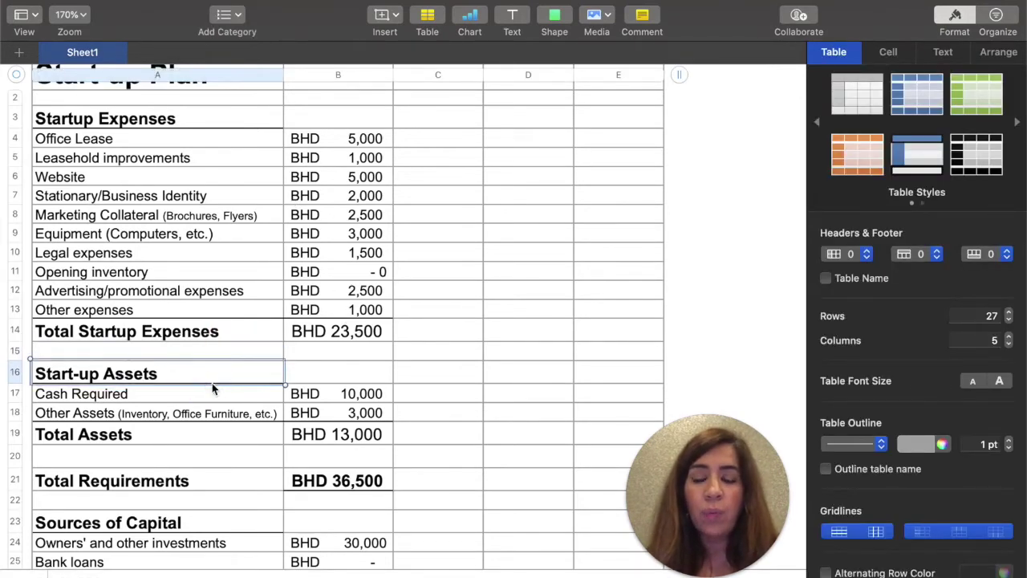
pyautogui.click(312, 398)
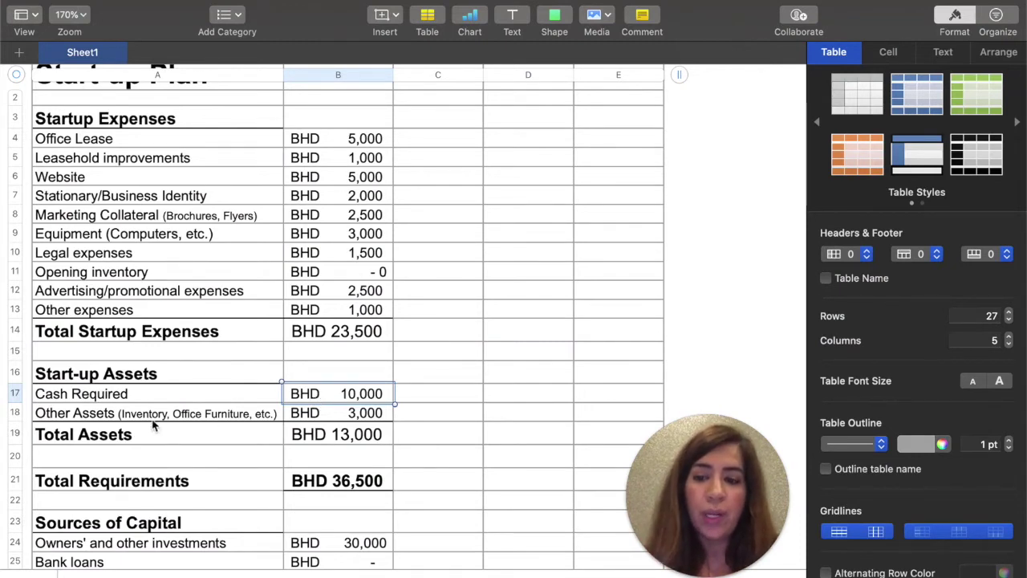
pyautogui.click(130, 403)
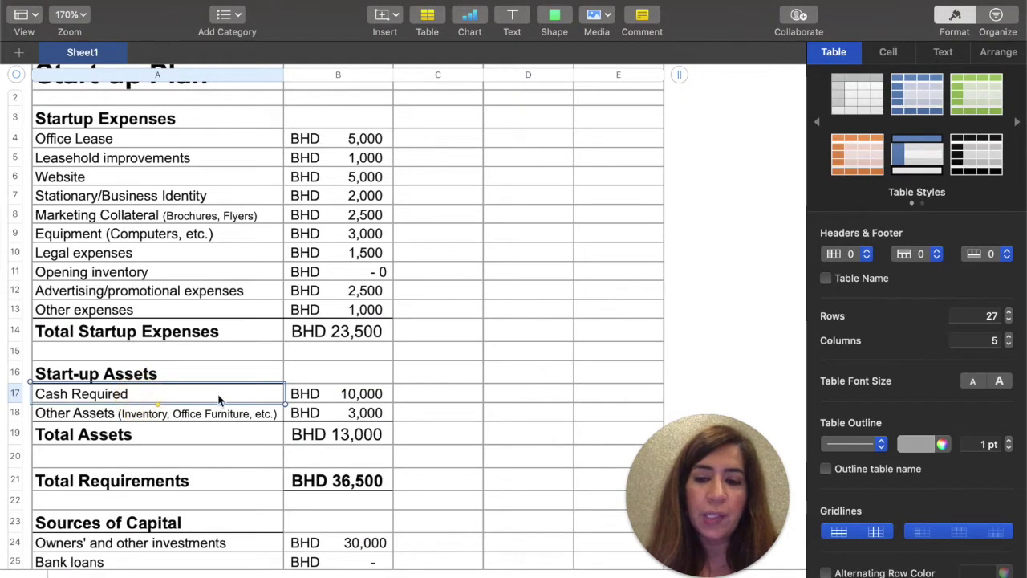
pyautogui.click(299, 401)
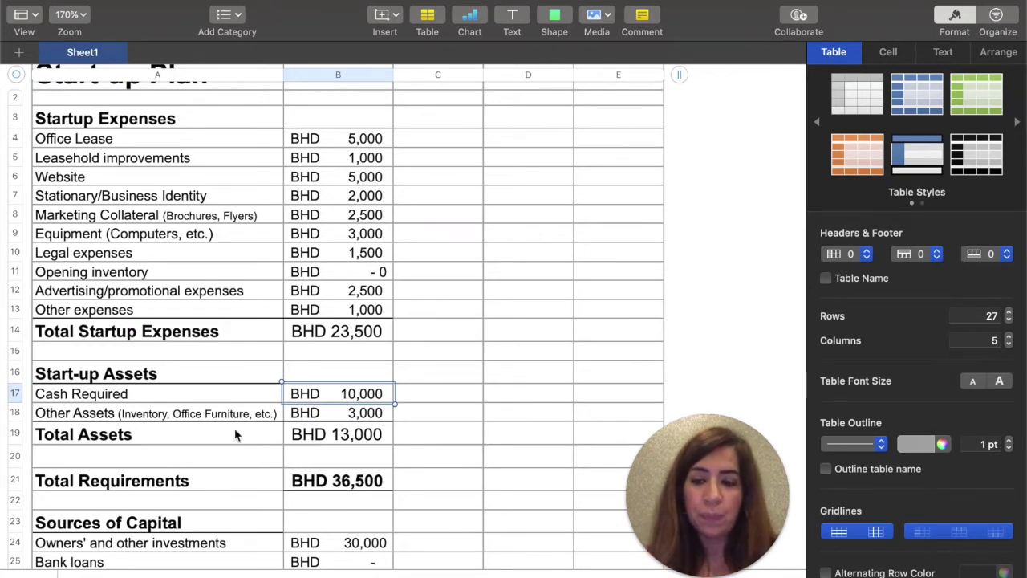
pyautogui.scroll(-2, 190, 440)
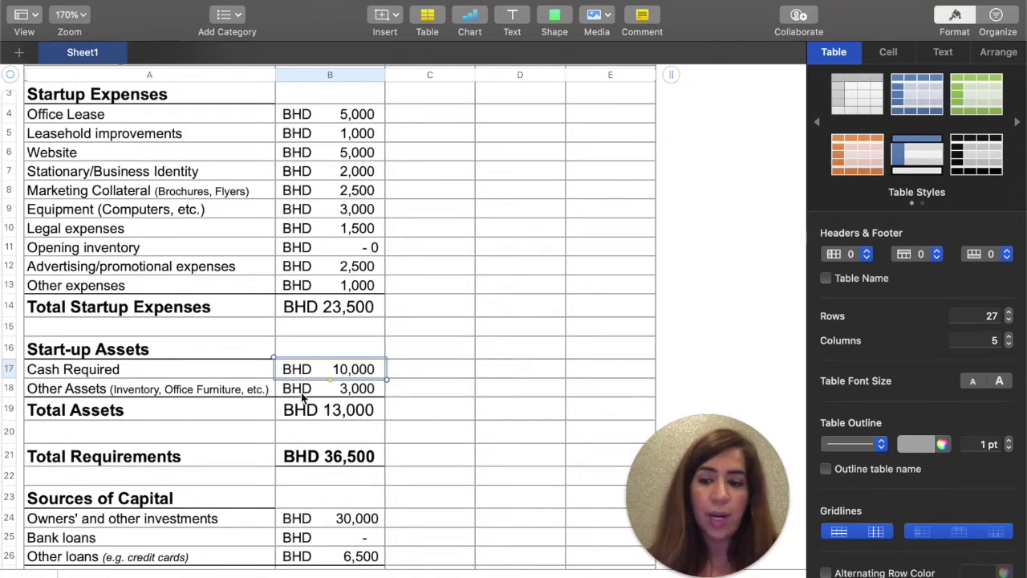
pyautogui.scroll(-3, 303, 399)
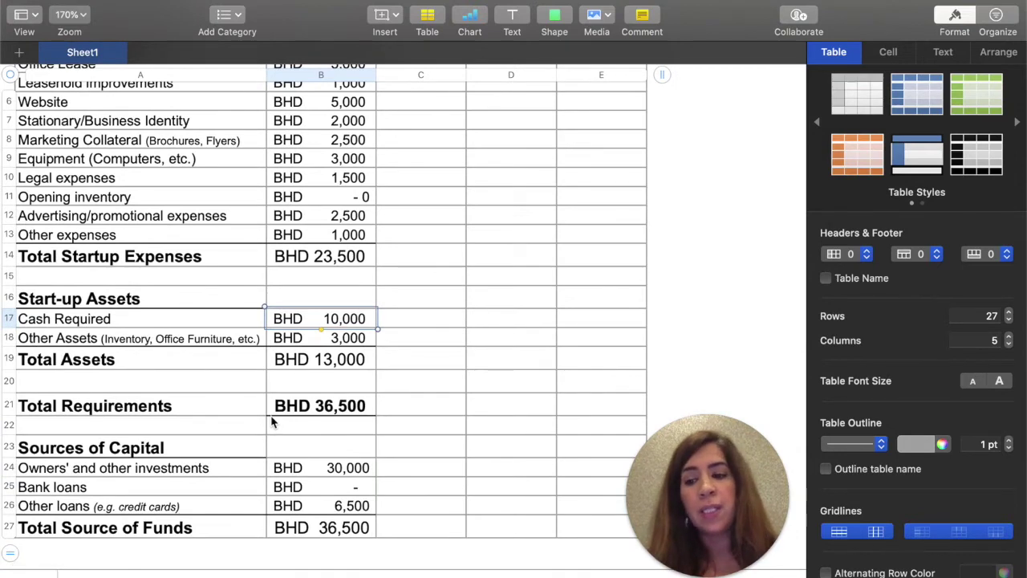
pyautogui.scroll(-2, 200, 411)
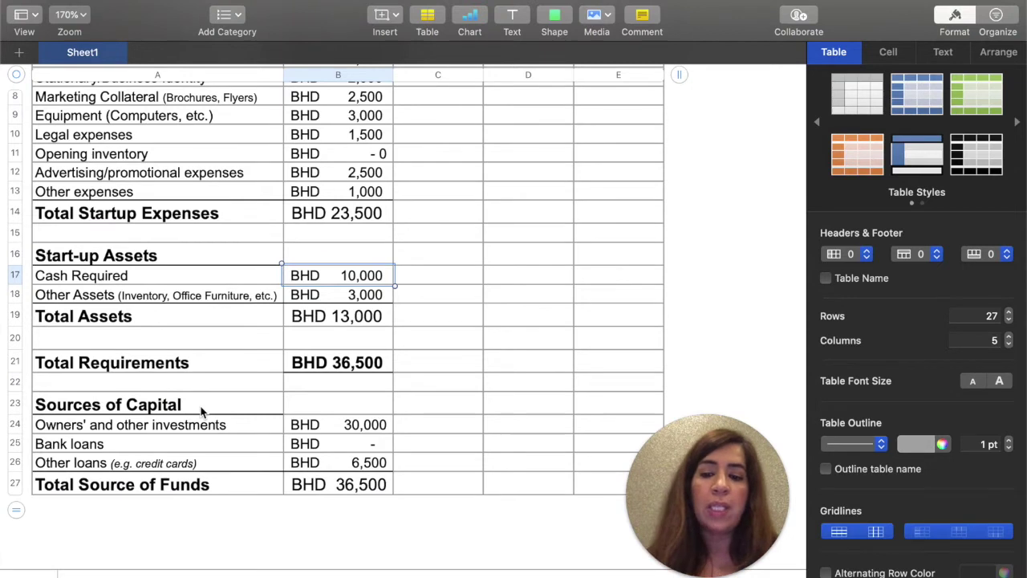
pyautogui.click(338, 490)
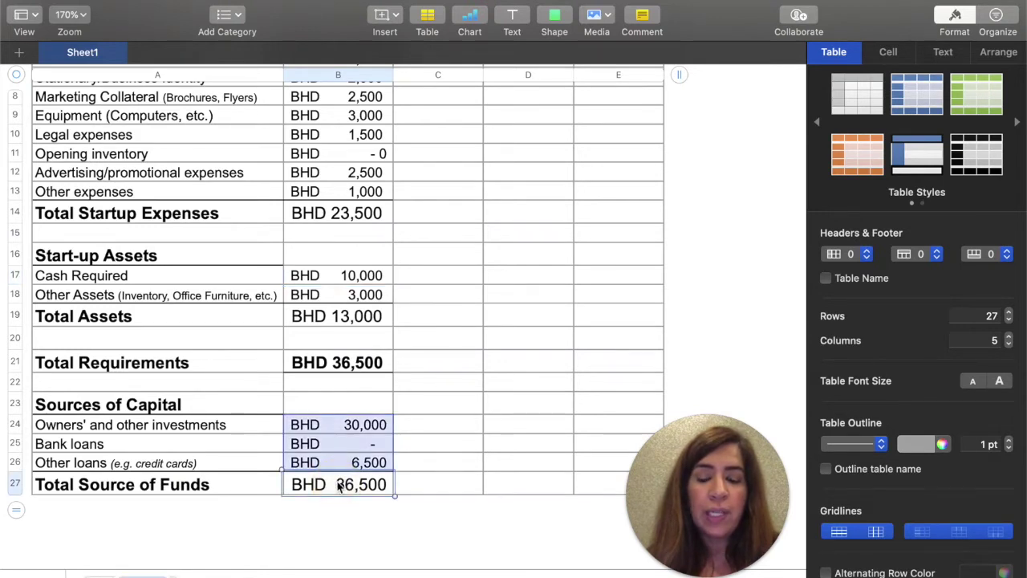
pyautogui.click(335, 371)
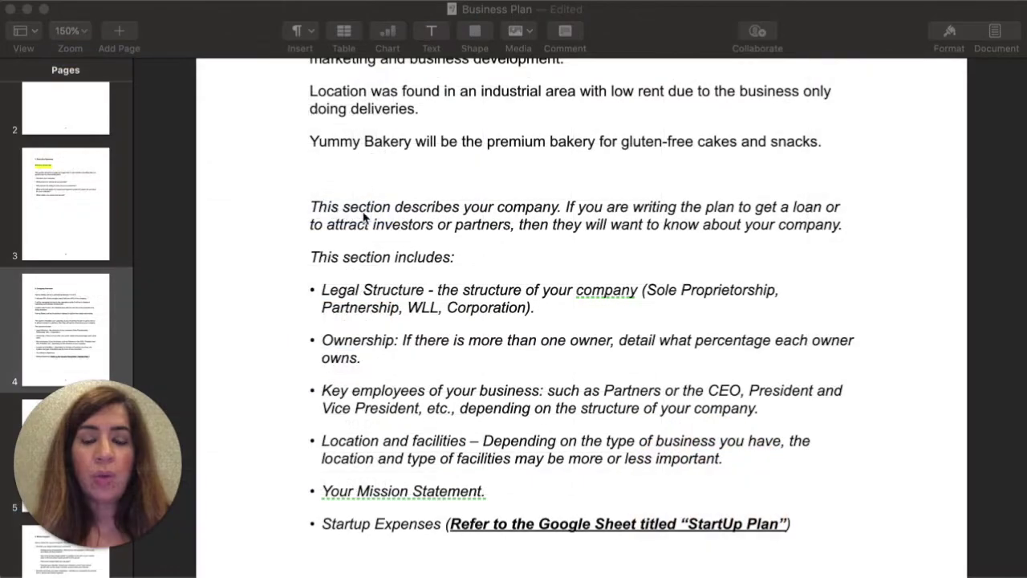
# - Return to the Business Plan document and review the Company Overview text against its section guidelines
pyautogui.scroll(-3, 468, 454)
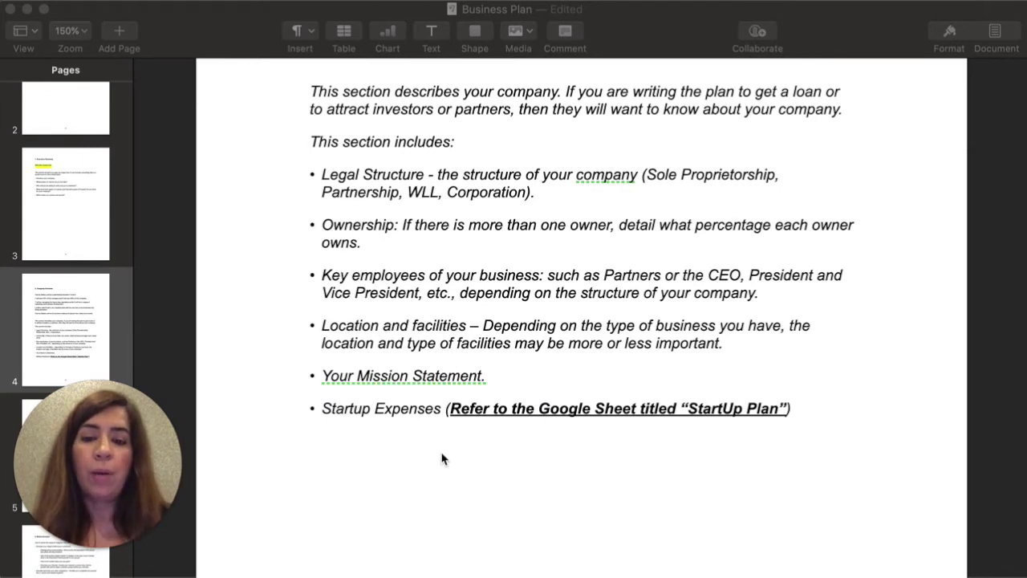
pyautogui.scroll(6, 429, 369)
pyautogui.scroll(-10, 429, 369)
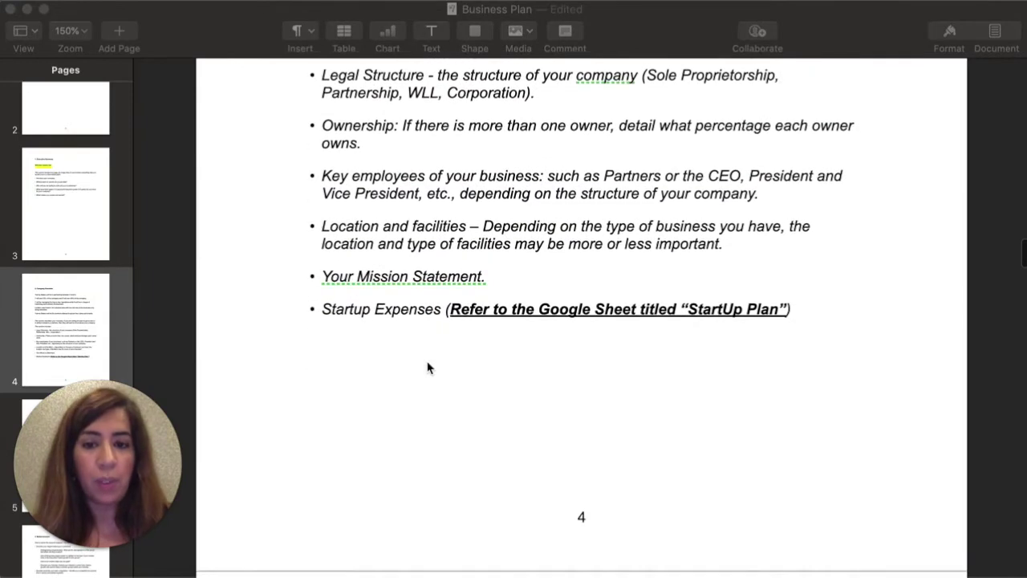
pyautogui.scroll(11, 427, 367)
pyautogui.scroll(-1, 428, 368)
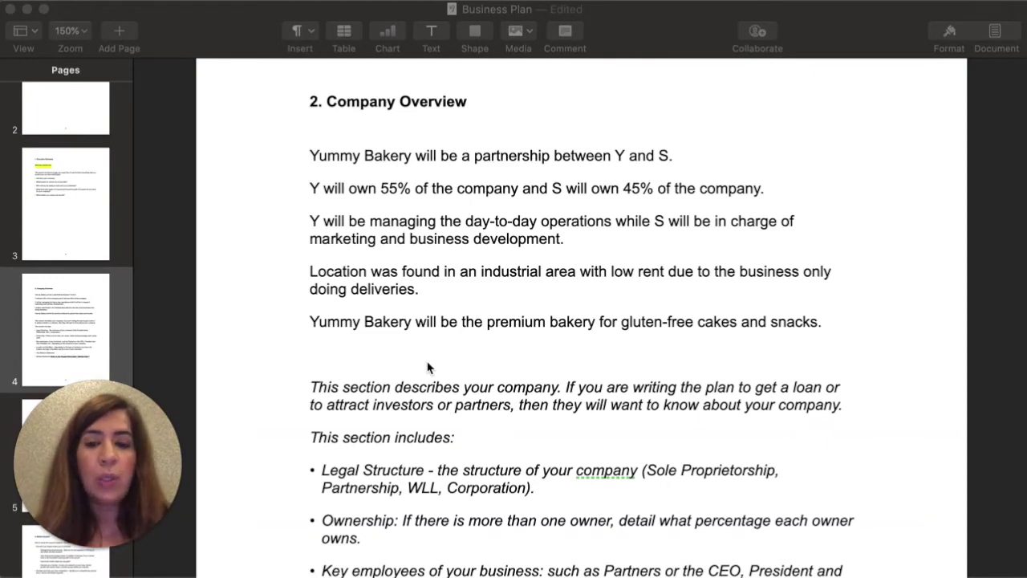
pyautogui.scroll(-8, 427, 367)
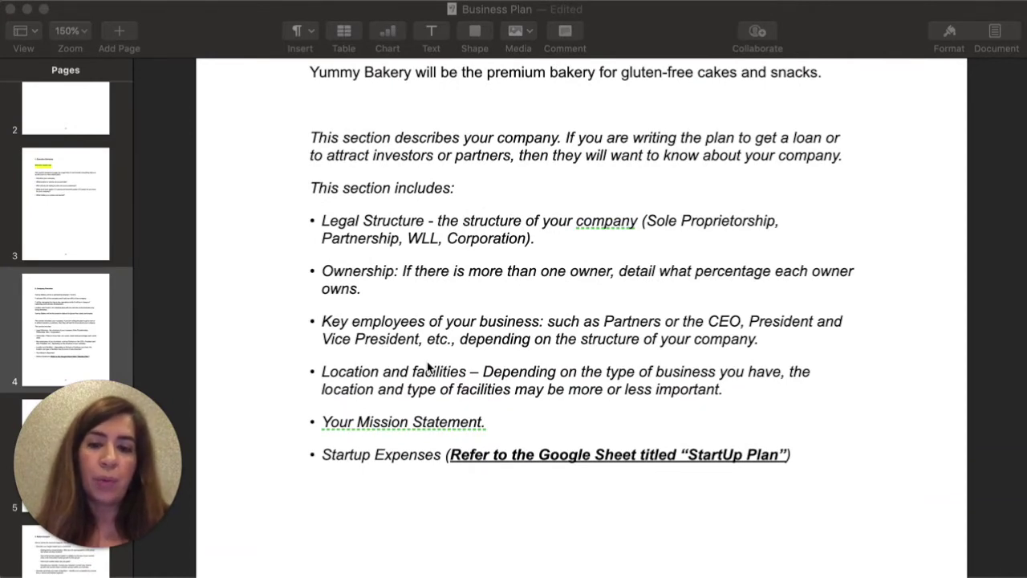
# - Insert the line "Products and Services at Yummy Bakery:" as its own paragraph above the Products and/or Services section's description
pyautogui.scroll(-15, 428, 367)
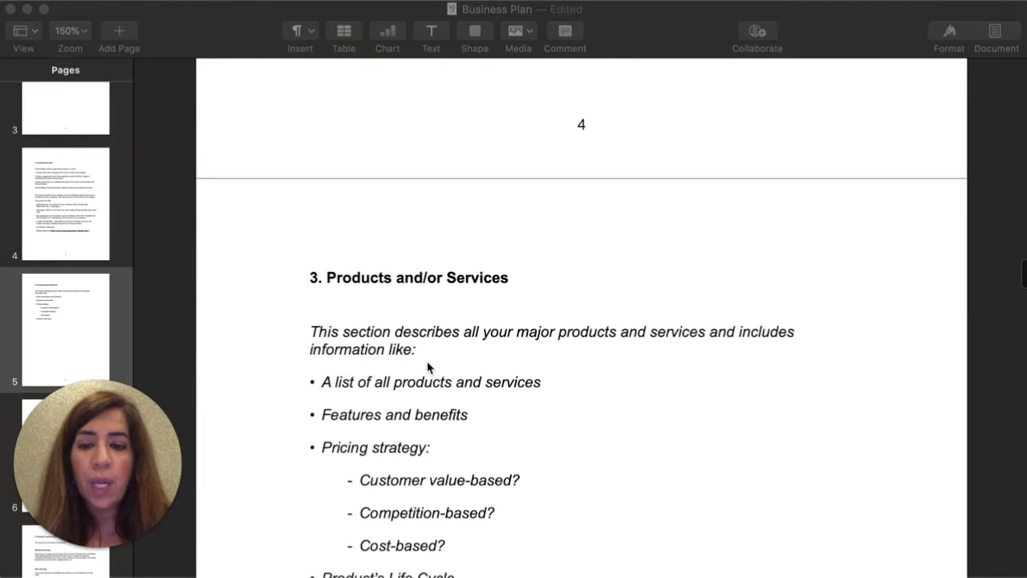
pyautogui.scroll(-2, 427, 368)
pyautogui.scroll(-1, 428, 368)
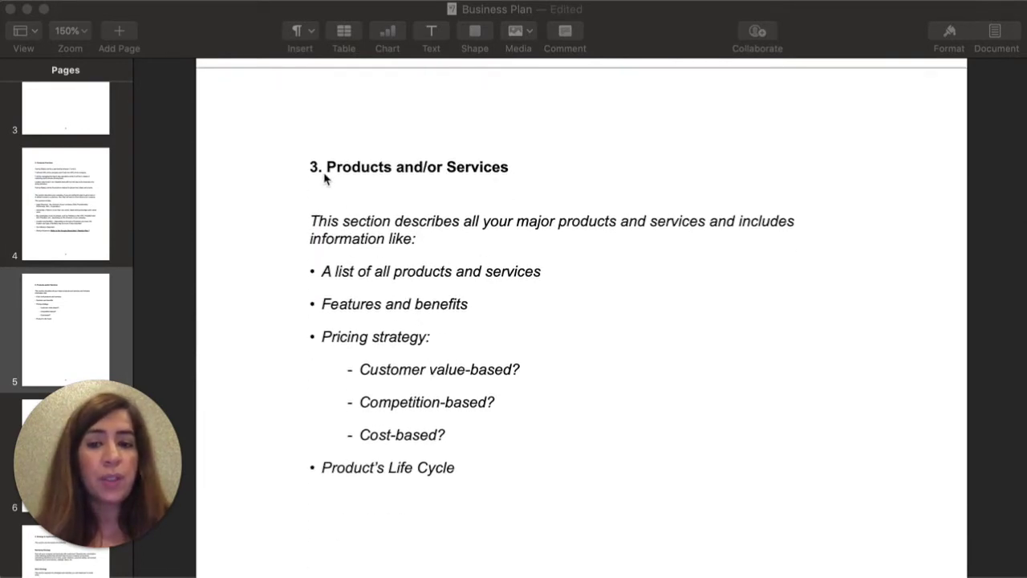
pyautogui.click(294, 223)
pyautogui.click(311, 223)
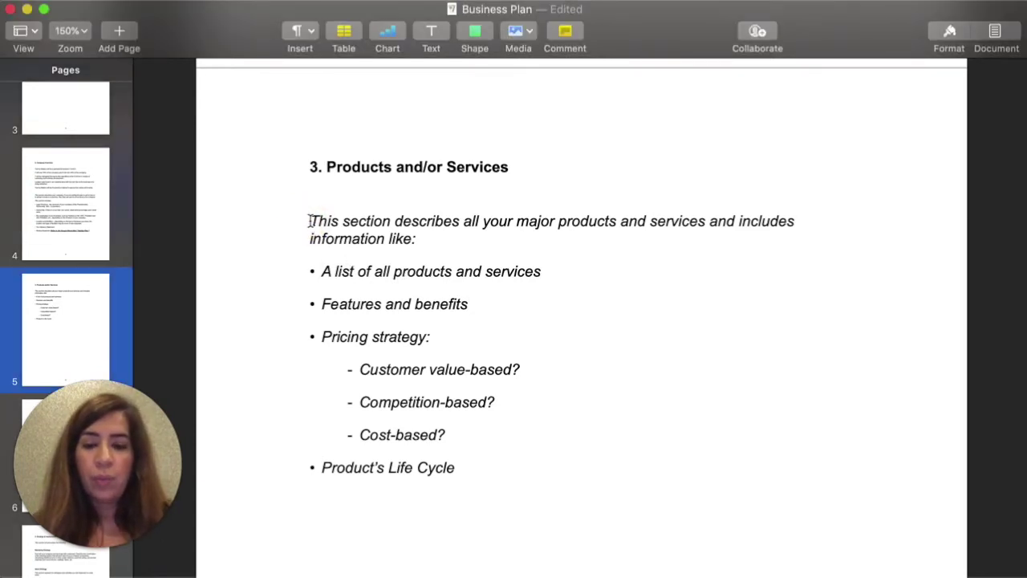
pyautogui.write('Products and Serv')
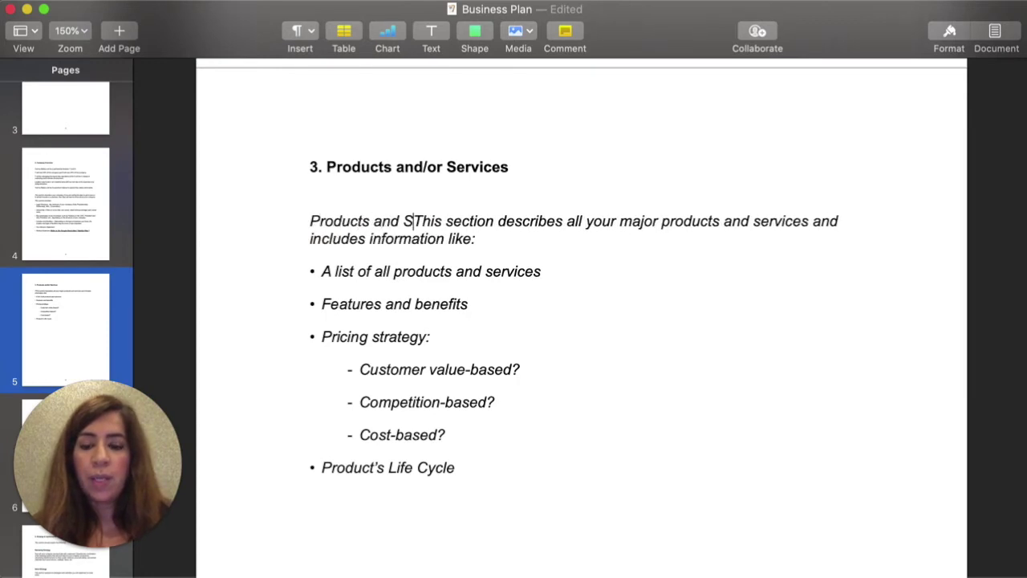
pyautogui.write('ices at Y')
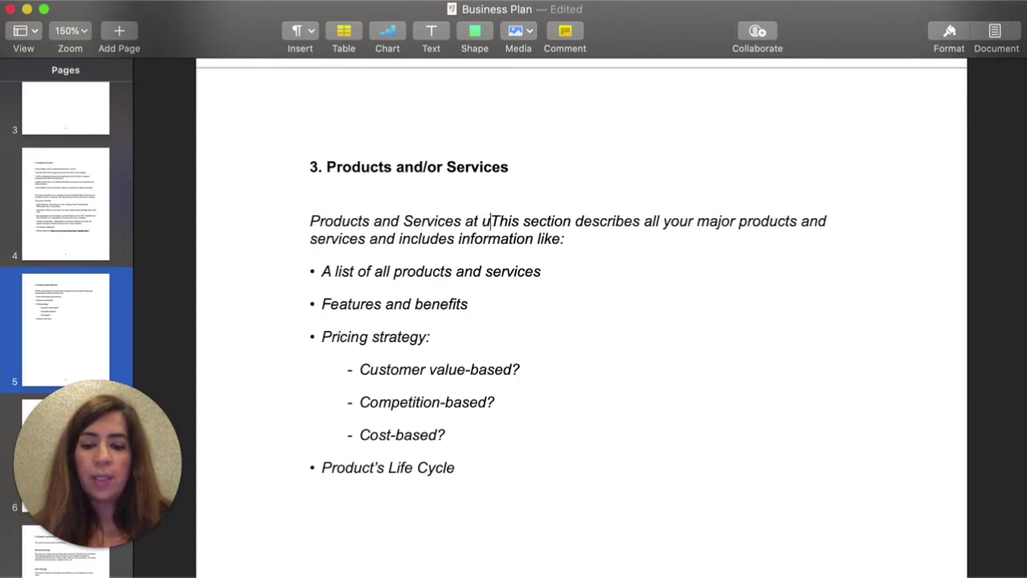
pyautogui.write('ummy Bakery:')
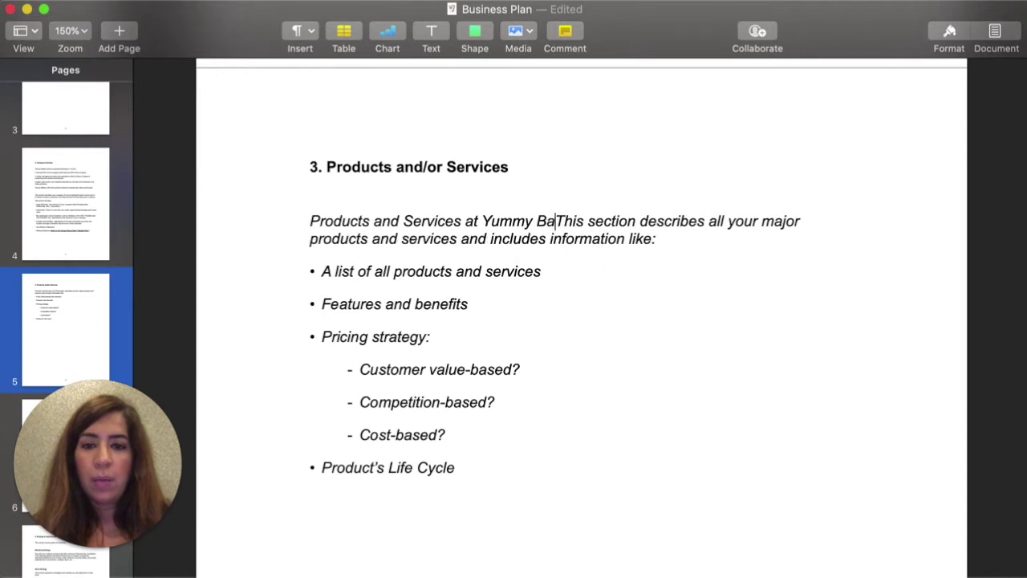
pyautogui.press('Return')
# - Replace the section's description and its "A list of all products and services" bullet with a bullet reading "Products:"
pyautogui.moveTo(303, 255); pyautogui.dragTo(570, 301)
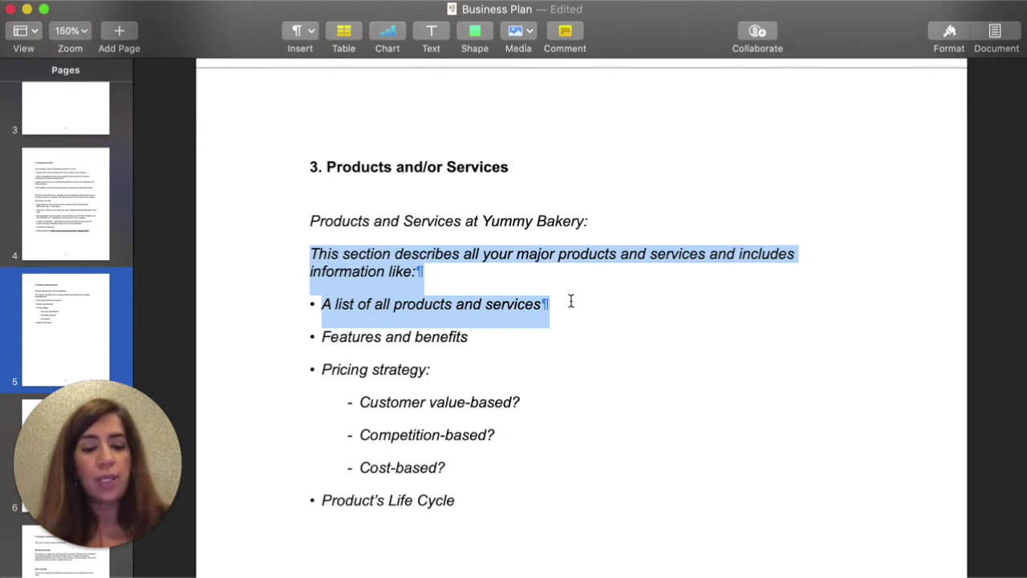
pyautogui.write('-')
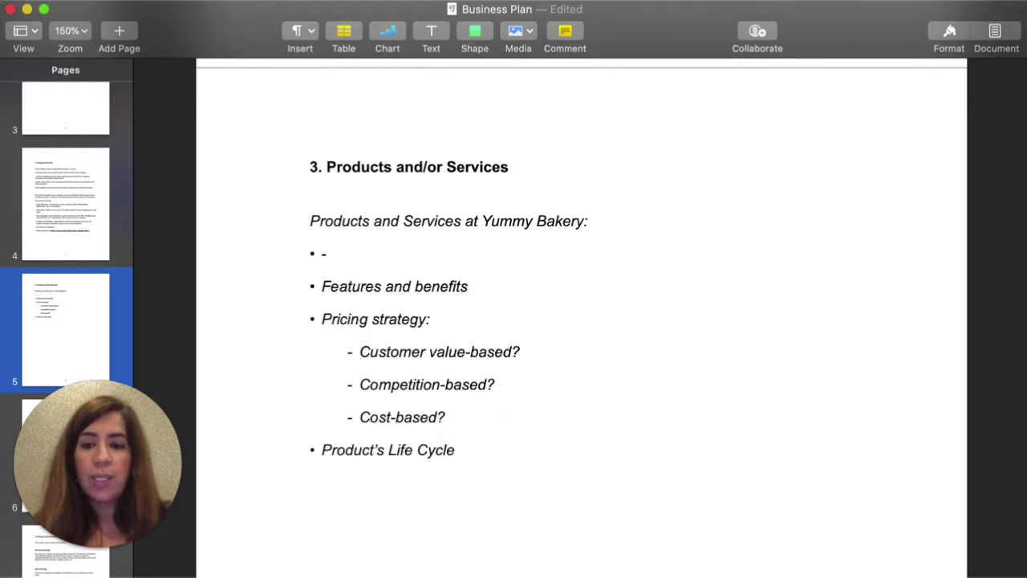
pyautogui.write('Products:')
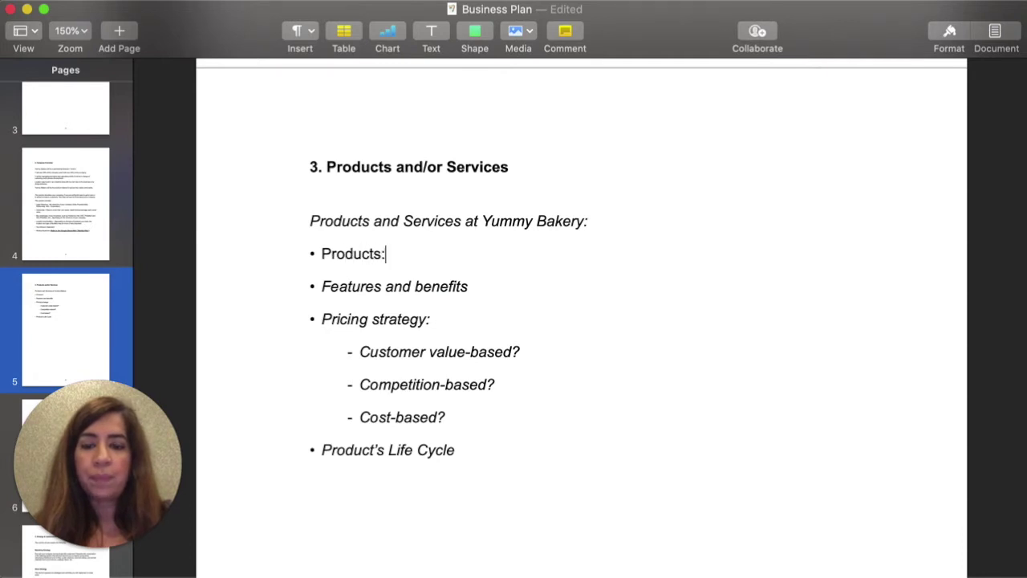
# - Add an indented sub-bullet "Gluten-free cakes" under the Products bullet
pyautogui.press('Return')
pyautogui.press('Tab')
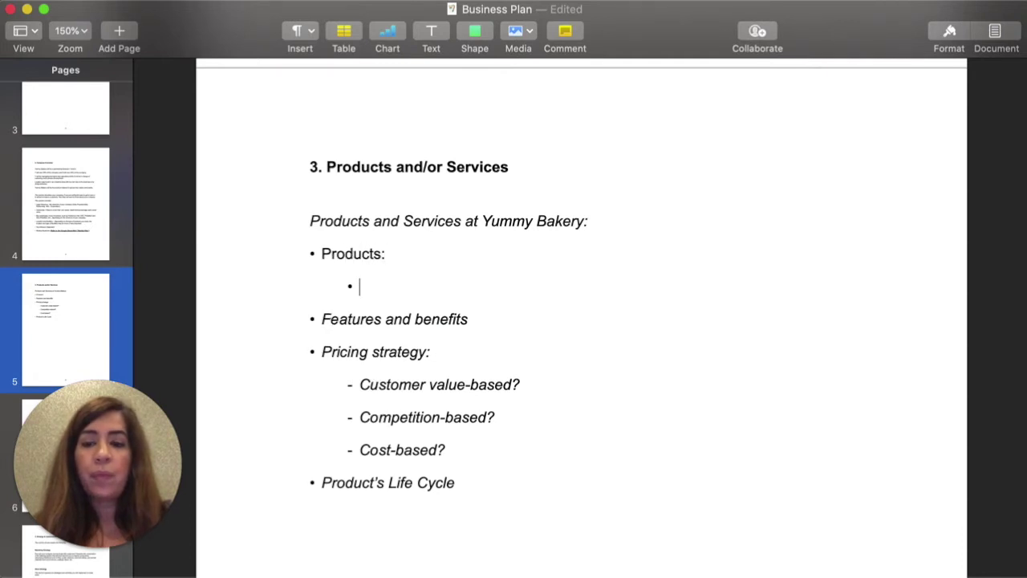
pyautogui.write('Gluten')
pyautogui.press('BackSpace')
pyautogui.write('-free cakes')
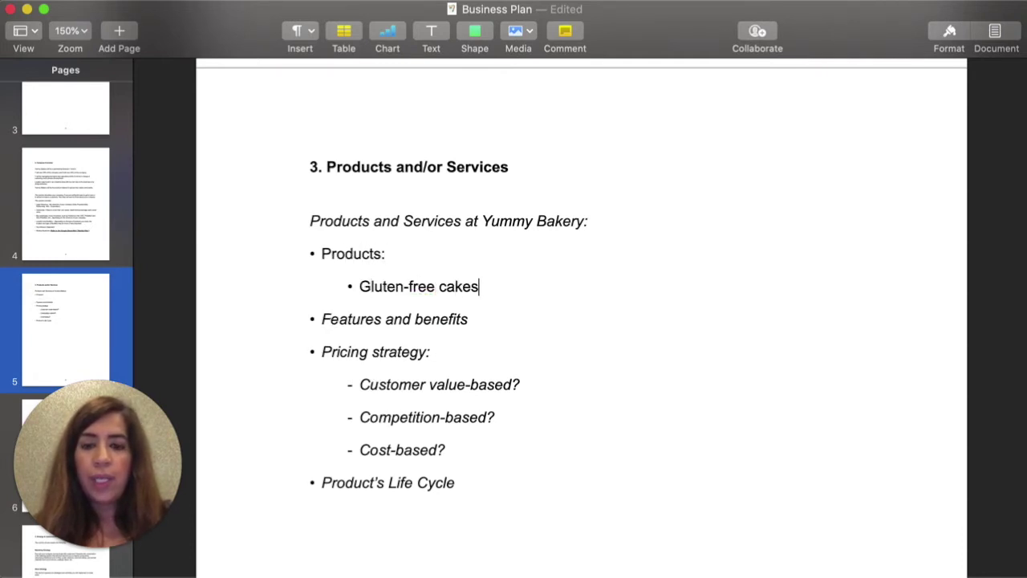
# - Add the sub-bullets "Customizable cakes" and "Gluten-free snacks" below "Gluten-free cakes"
pyautogui.press('Return')
pyautogui.write('Cust')
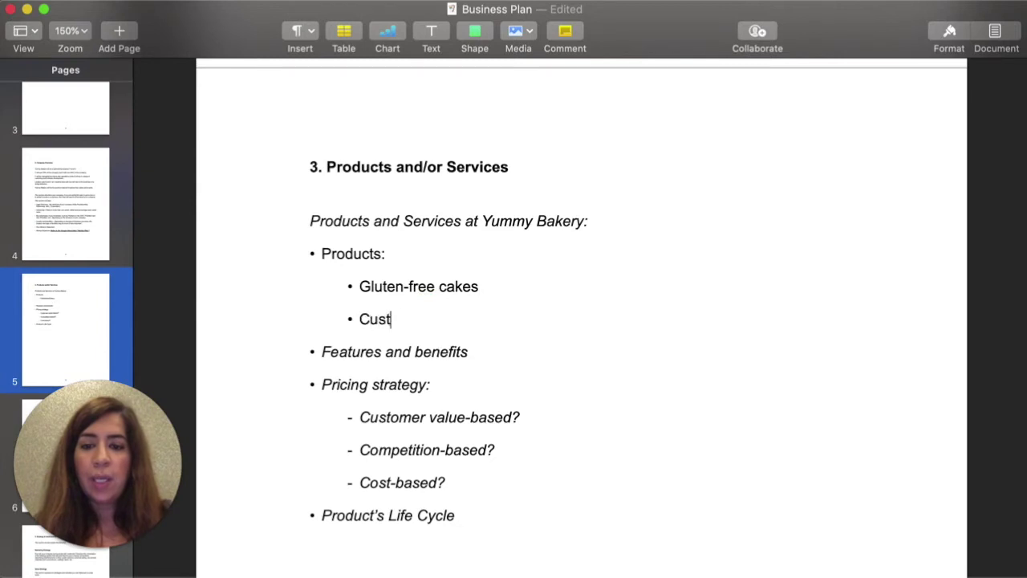
pyautogui.write('omizable cakes')
pyautogui.press('Return')
pyautogui.write('Gluten-free snacks')
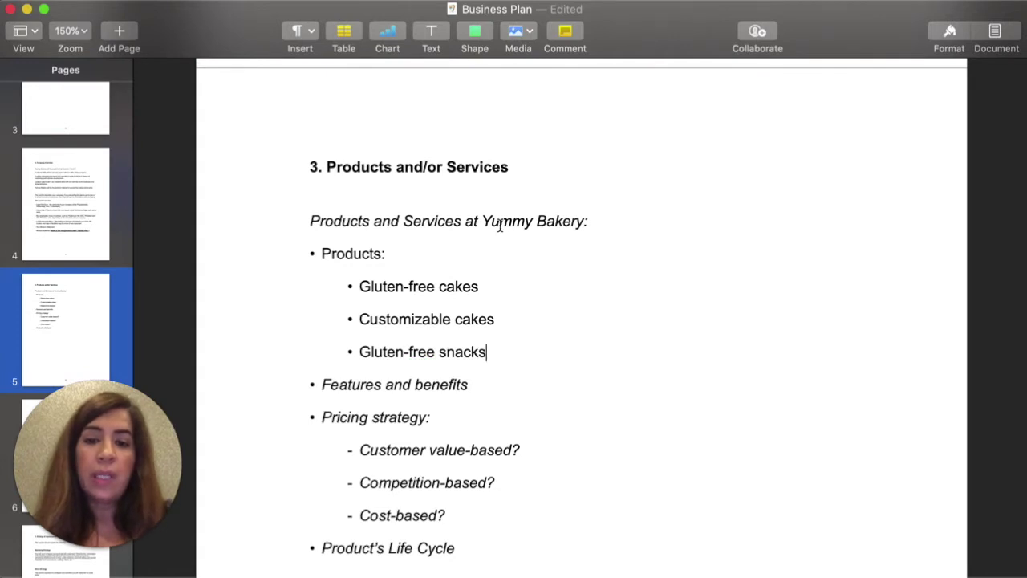
# - Shorten the section's introductory line to "Products at Yummy Bakery:" by removing "and Services"
pyautogui.doubleClick(417, 215)
pyautogui.press('BackSpace')
pyautogui.press('BackSpace')
pyautogui.press('BackSpace')
pyautogui.press('BackSpace')
pyautogui.press('BackSpace')
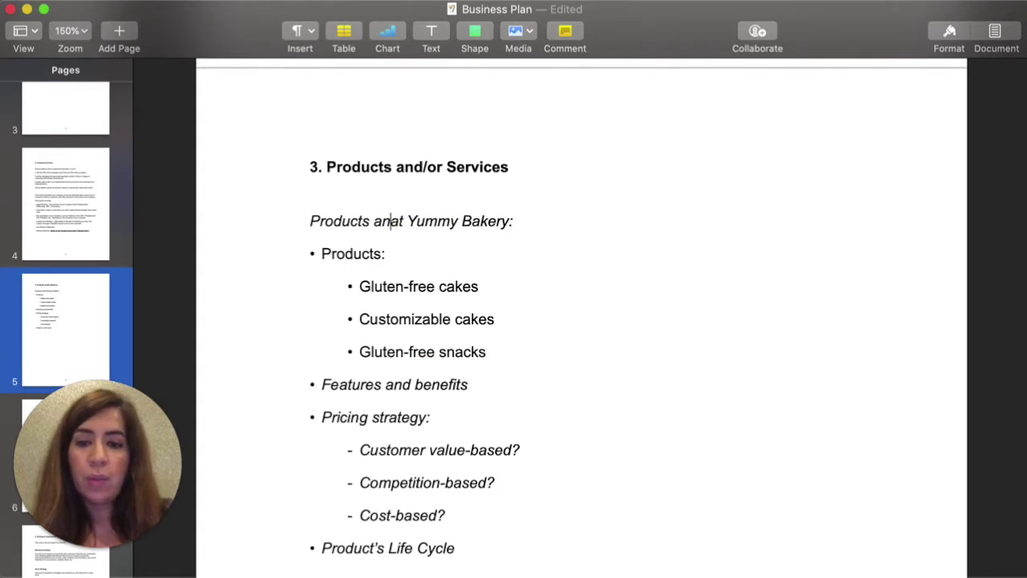
pyautogui.click(502, 344)
# - Change the "Products:" bullet to read "Products (short-term):"
pyautogui.click(386, 253)
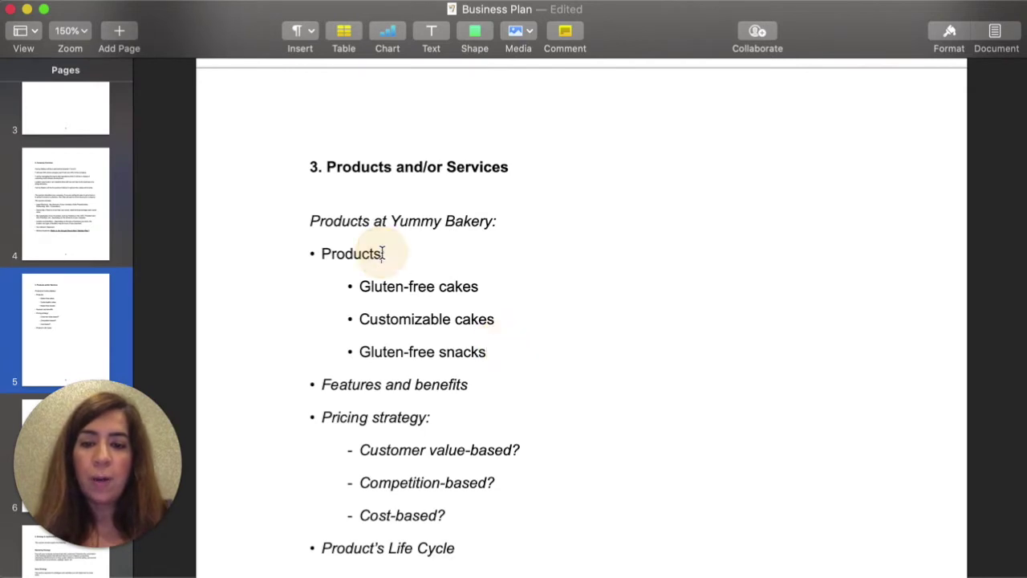
pyautogui.press('BackSpace')
pyautogui.write('(')
pyautogui.write('short-term')
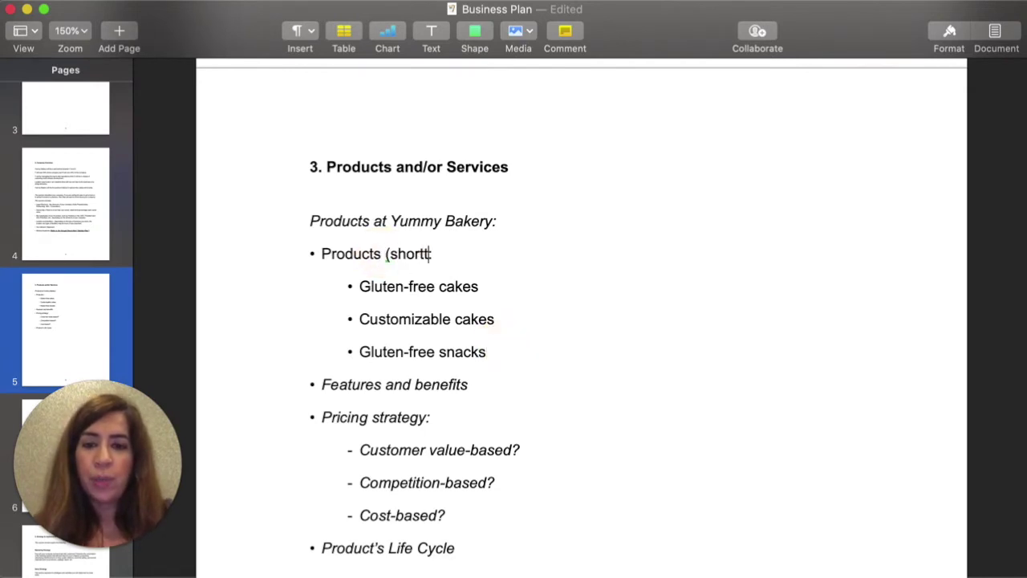
pyautogui.write('):')
# - Add a main-level bullet "Products (long-term):" after the snacks item, with an indented sub-bullet "Stocking at supermarkets"
pyautogui.click(493, 352)
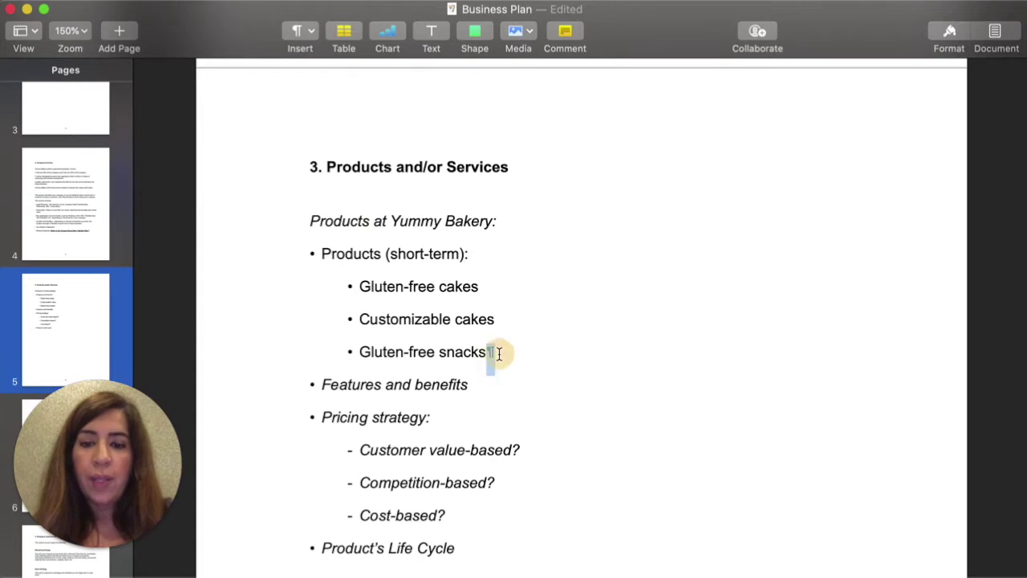
pyautogui.press('Return')
pyautogui.write('Products (long-term):')
pyautogui.press('Return')
pyautogui.press('Tab')
pyautogui.write('S')
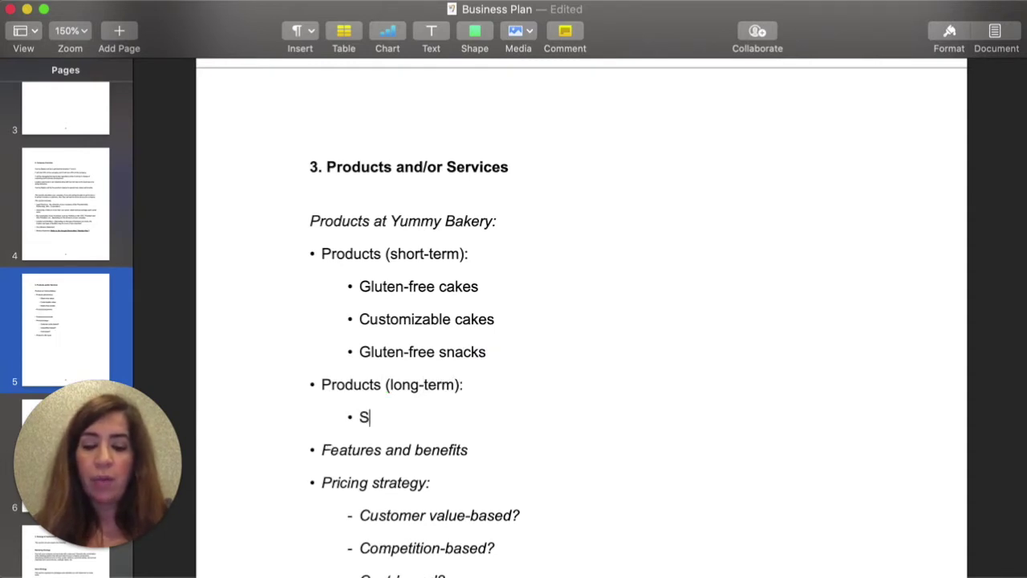
pyautogui.write('tocking at supermarkets')
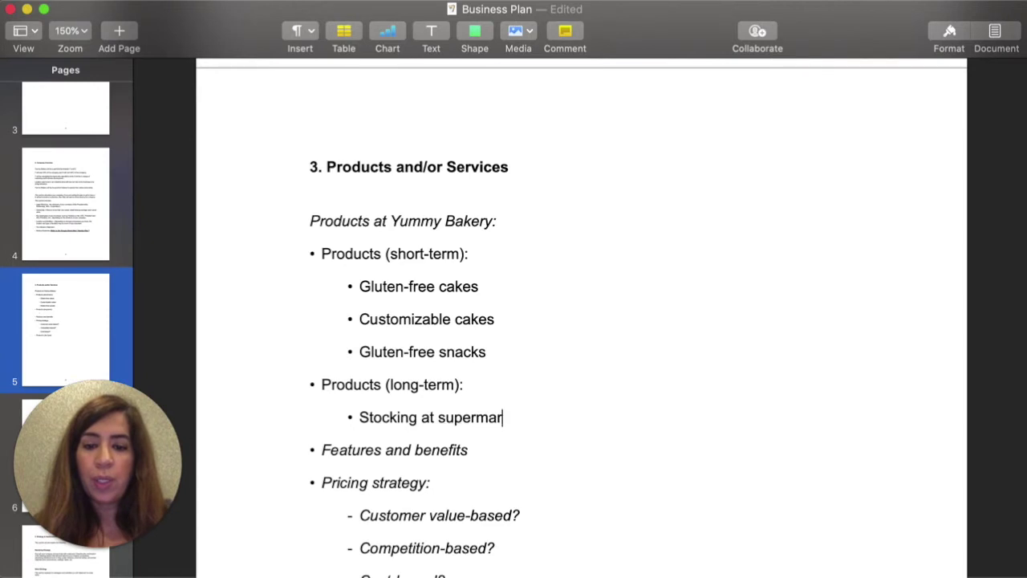
# - Add the sub-bullet "Partnerships with other food providers" under the long-term products
pyautogui.press('Return')
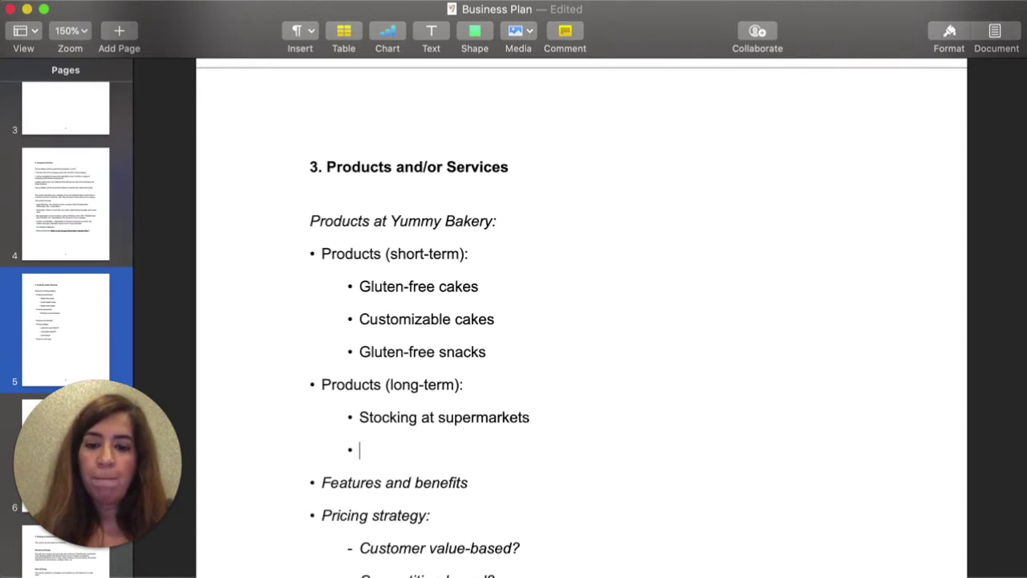
pyautogui.write('Partnershup')
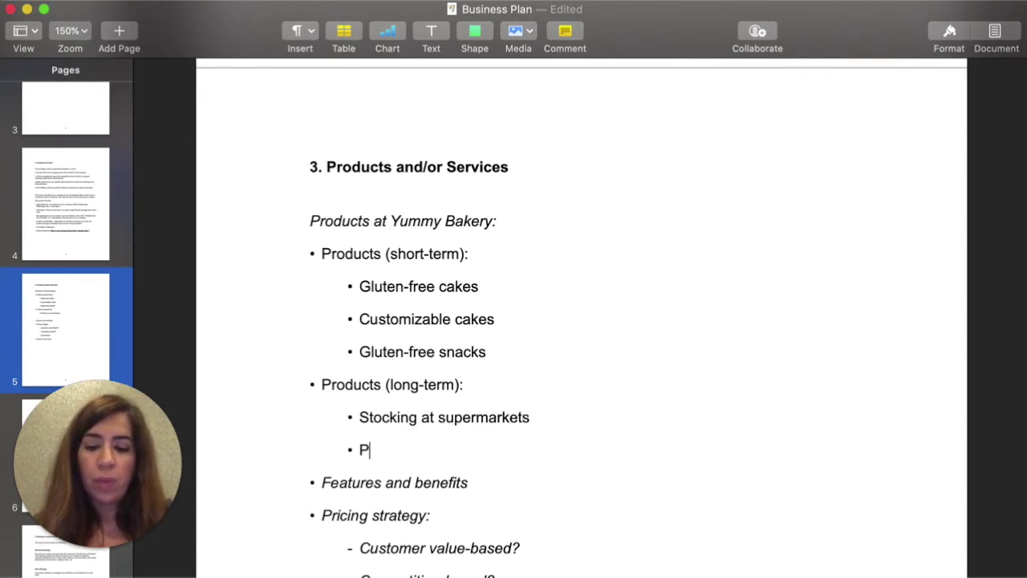
pyautogui.press('BackSpace')
pyautogui.press('BackSpace')
pyautogui.write('ps with other food p')
pyautogui.press('BackSpace')
pyautogui.write('s')
pyautogui.press('BackSpace')
pyautogui.write('providers')
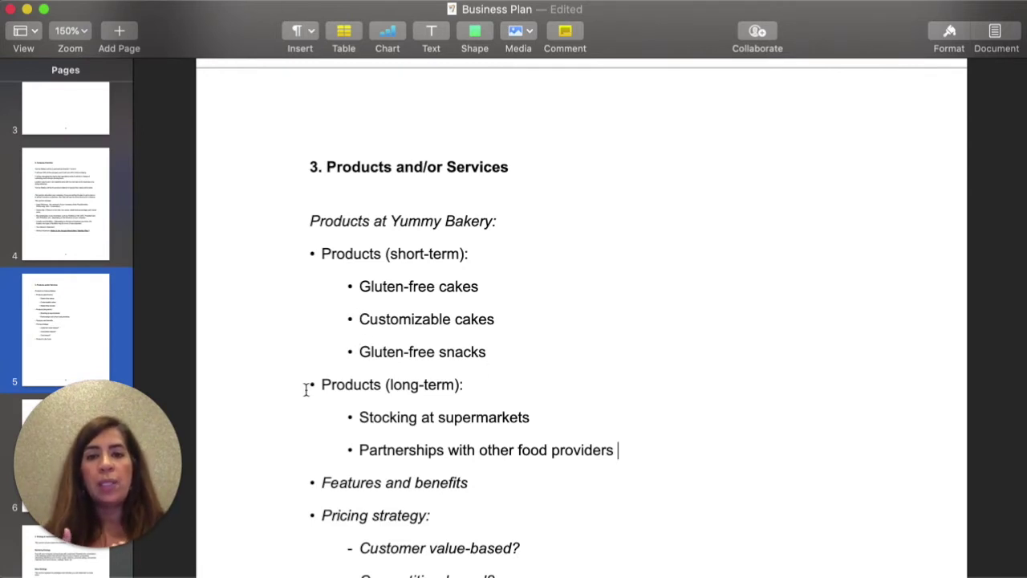
# - Review the prompts on features, pricing strategy and product life cycle, and the target market and competitor guidelines in Market Analysis
pyautogui.click(336, 448)
pyautogui.click(323, 477)
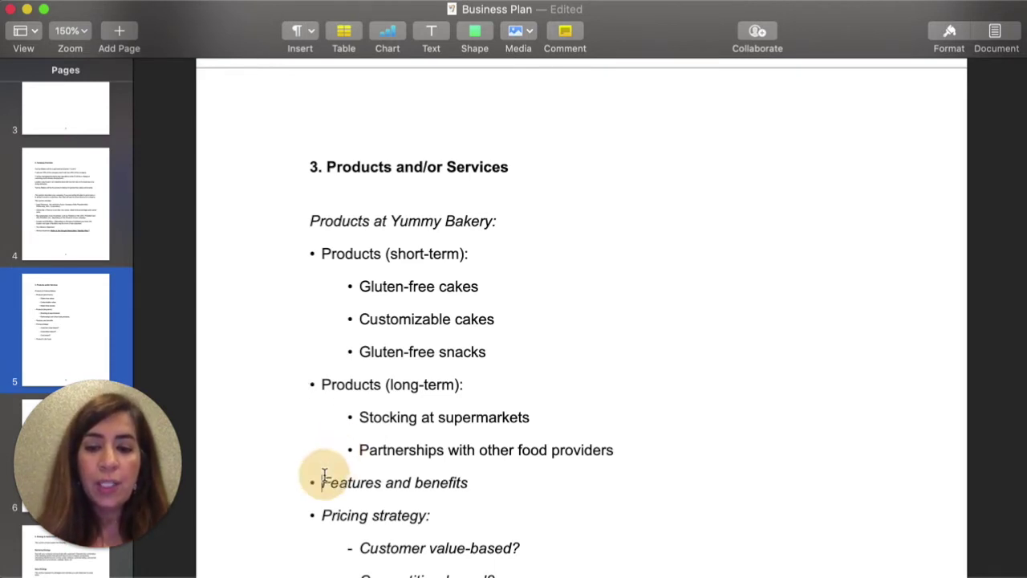
pyautogui.scroll(-3, 324, 477)
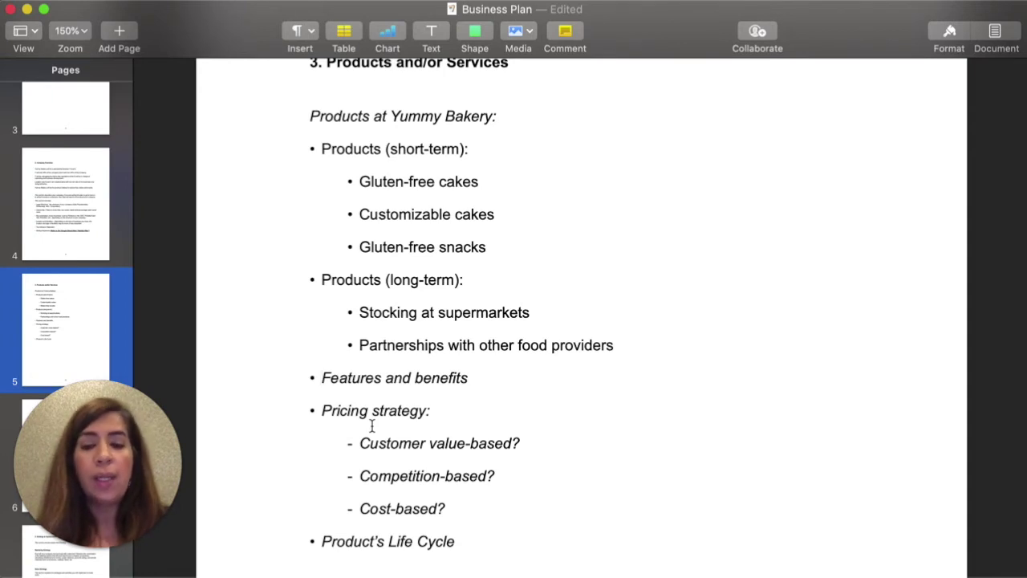
pyautogui.scroll(-3, 372, 425)
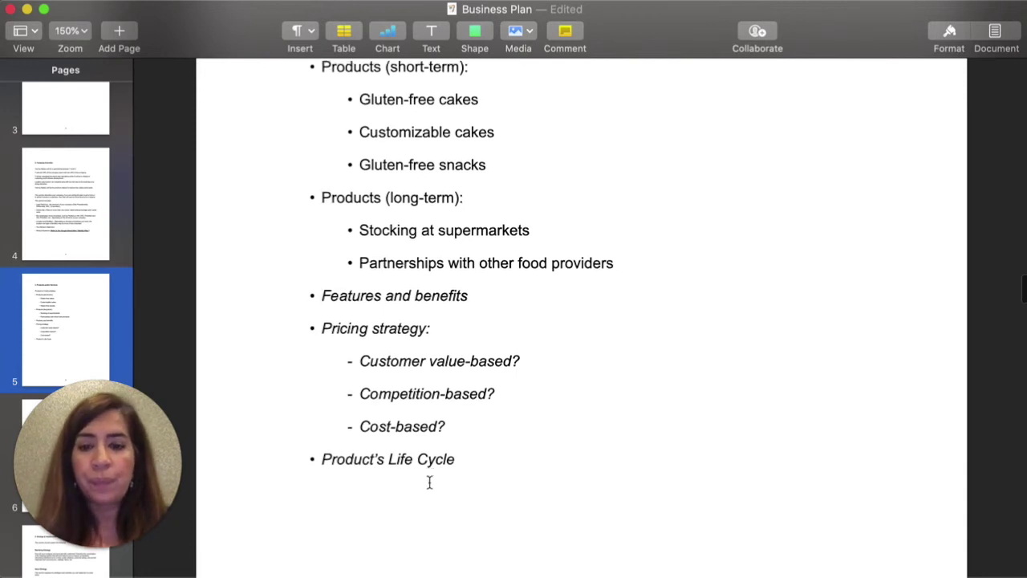
pyautogui.scroll(5, 429, 480)
pyautogui.scroll(-20, 430, 481)
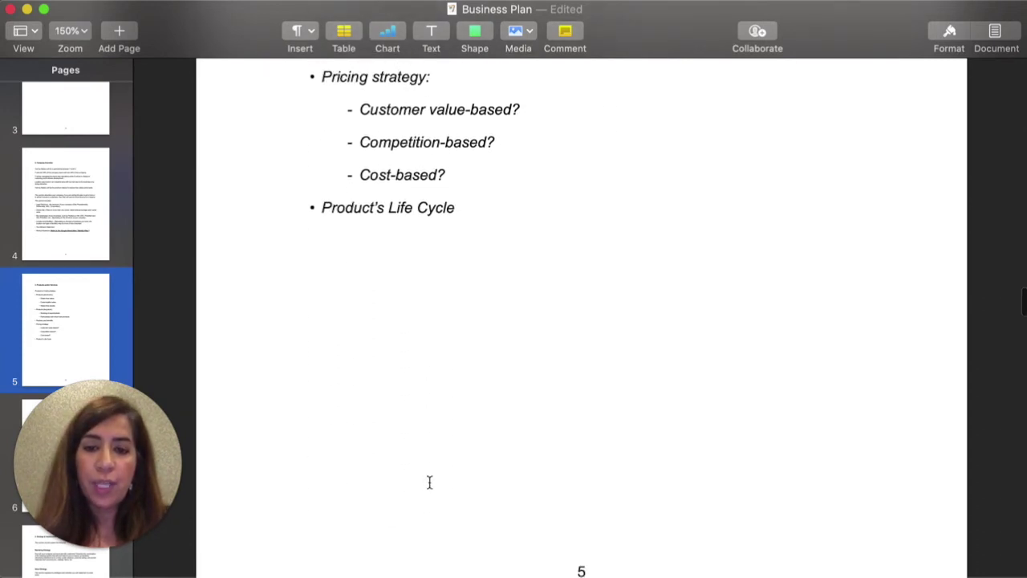
pyautogui.scroll(1, 430, 481)
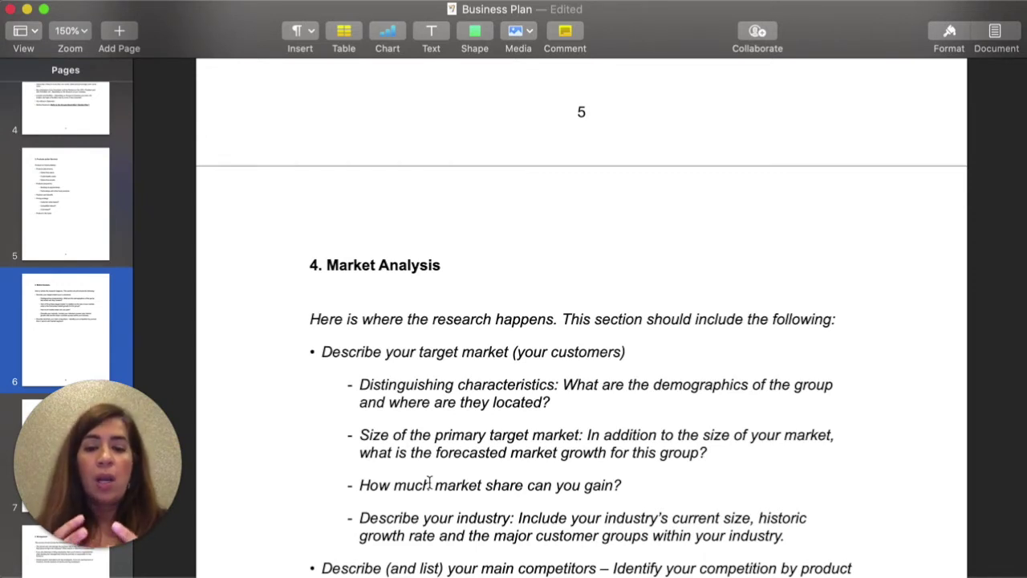
pyautogui.click(460, 452)
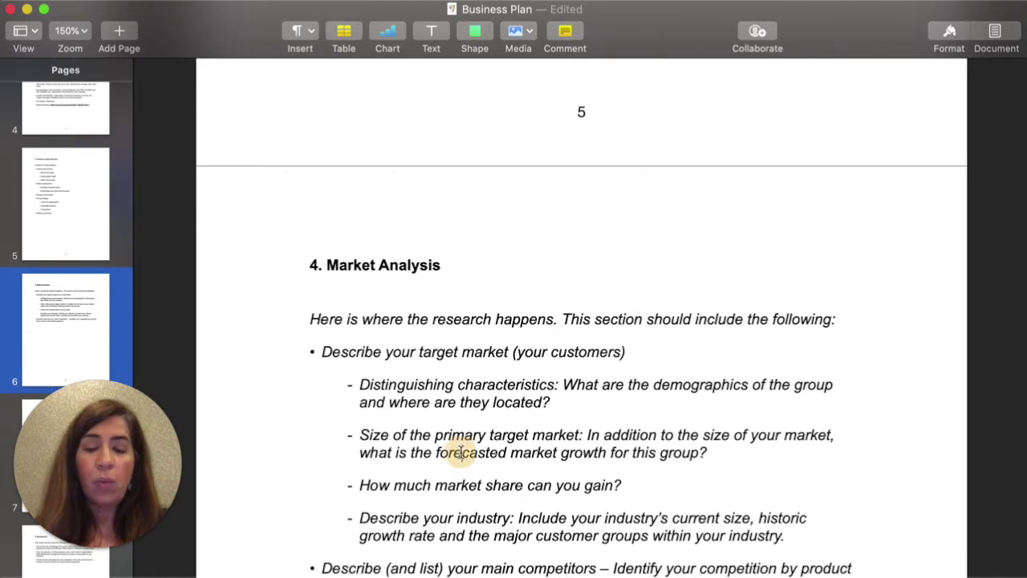
pyautogui.moveTo(393, 483); pyautogui.dragTo(619, 486)
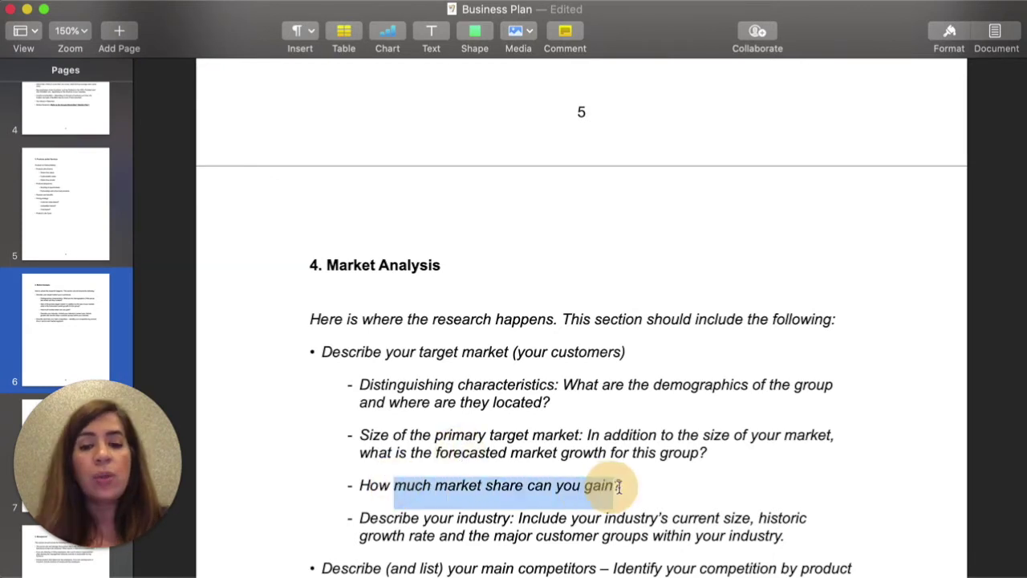
pyautogui.rightClick(534, 453)
pyautogui.click(475, 473)
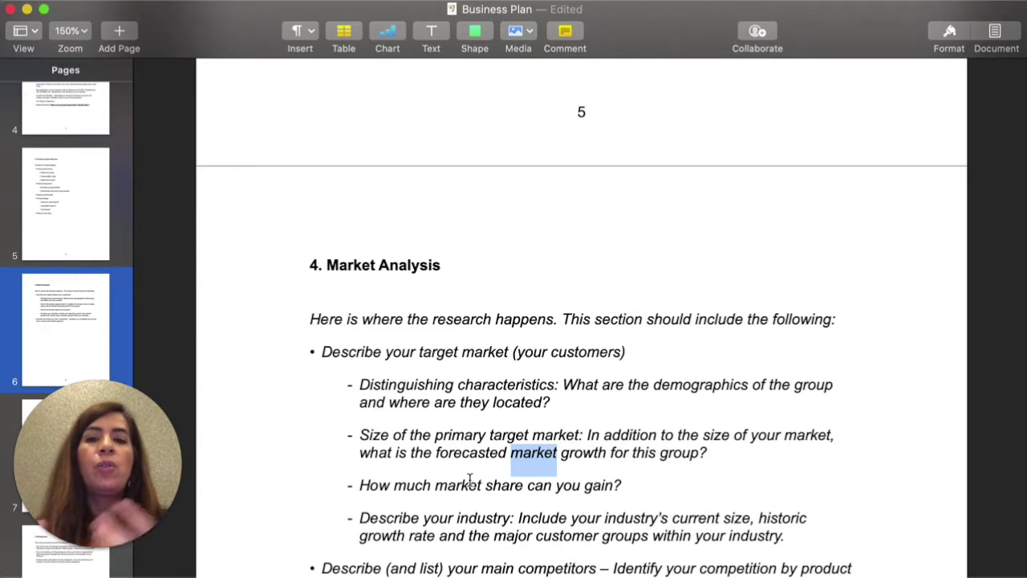
pyautogui.scroll(-3, 434, 437)
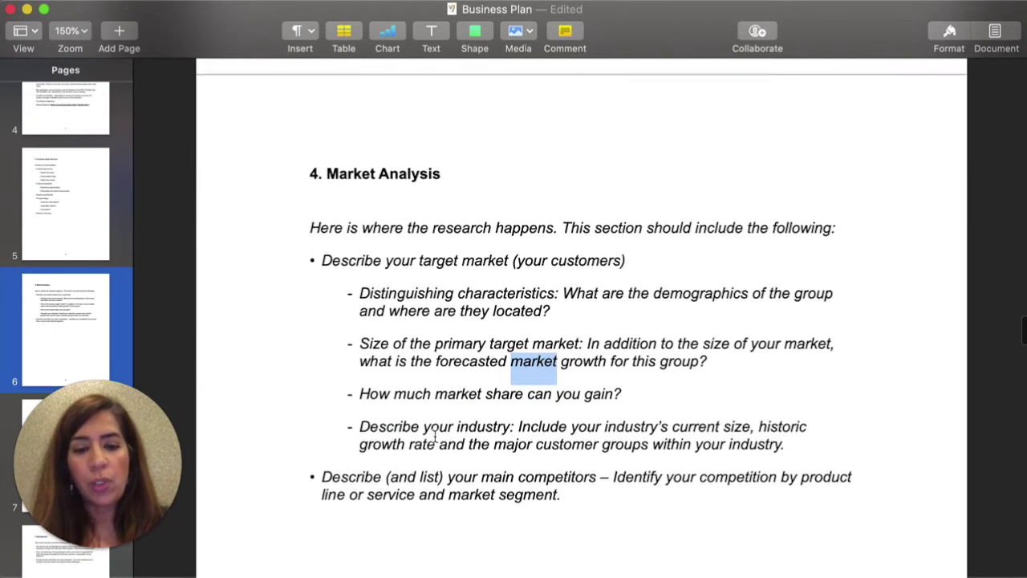
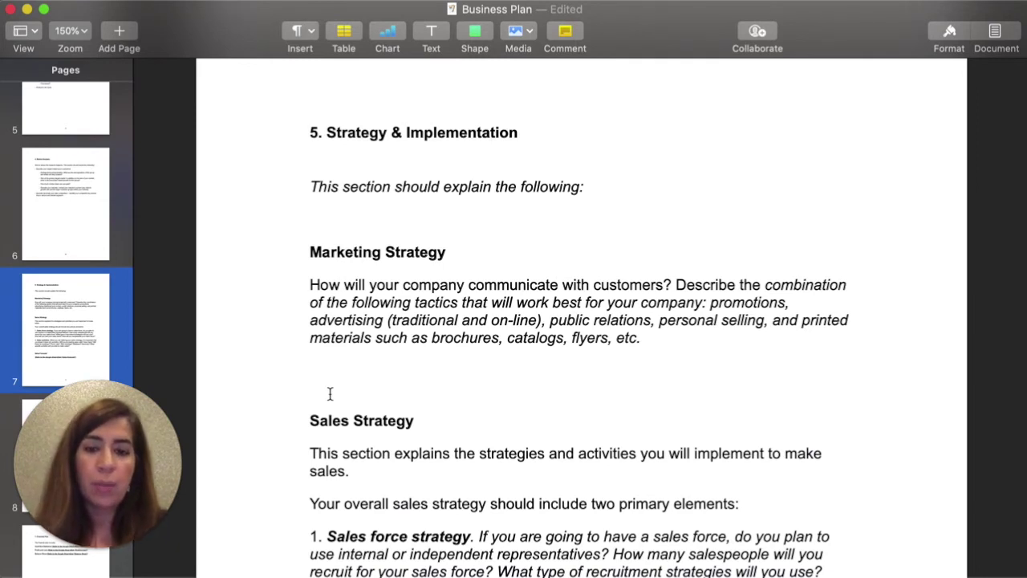
# - Replace the guideline paragraph under Marketing Strategy with "Yummy Bakery will target its customers through:"
pyautogui.click(377, 353)
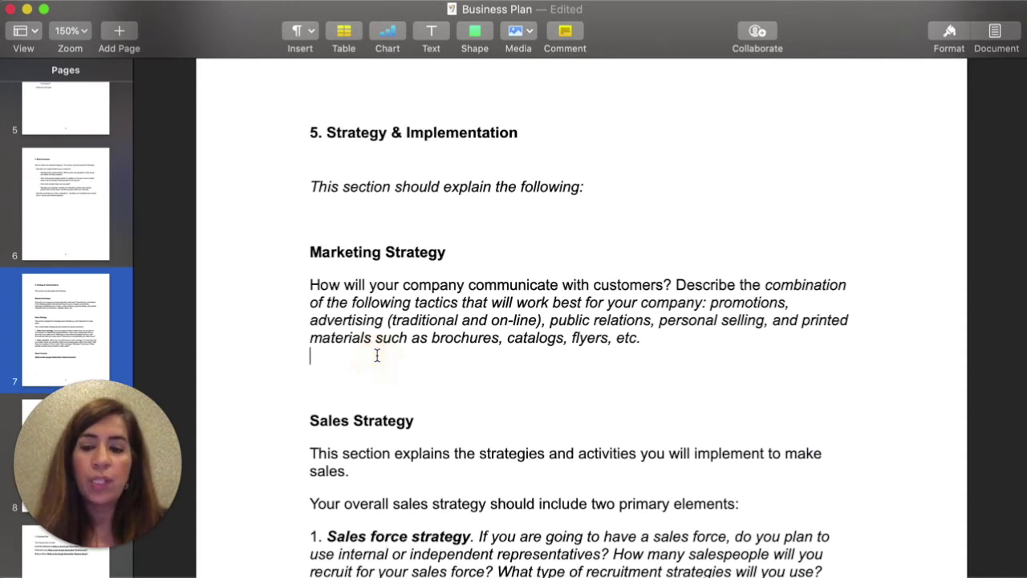
pyautogui.moveTo(310, 285); pyautogui.dragTo(662, 365)
pyautogui.write('Yum')
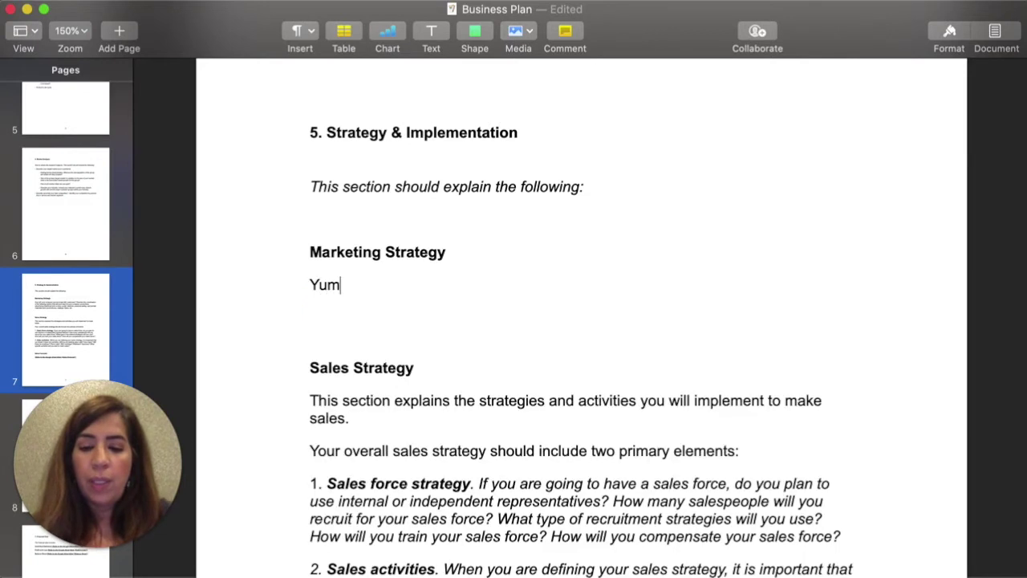
pyautogui.write('my Bakery will ')
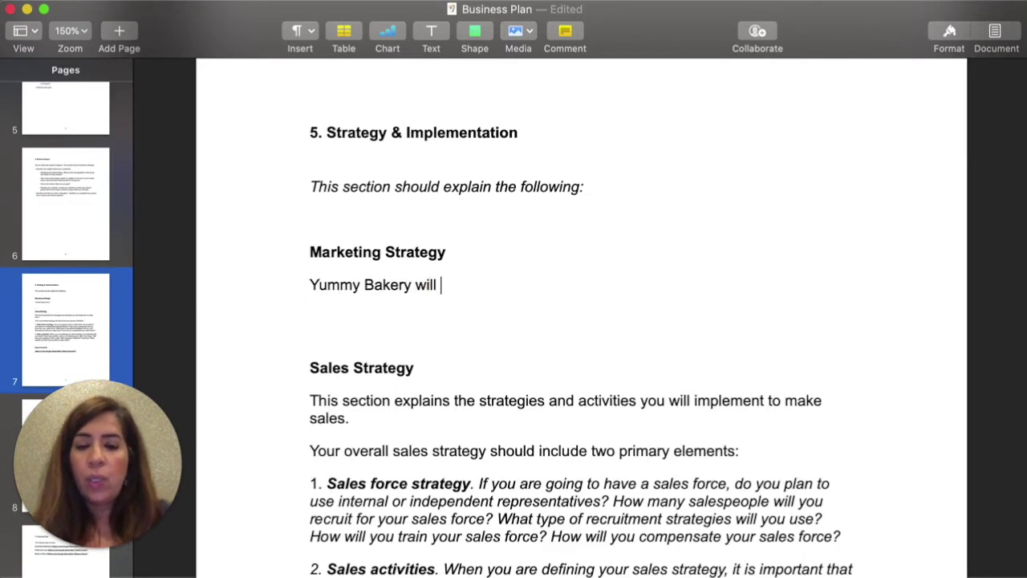
pyautogui.write('target its customers through:')
# - Add the dashed line "Social media channels activated prior to launch like, Instagram, TikTok, Snapchat…etc." below the Marketing Strategy introduction
pyautogui.press('Return')
pyautogui.write('- Social media chann')
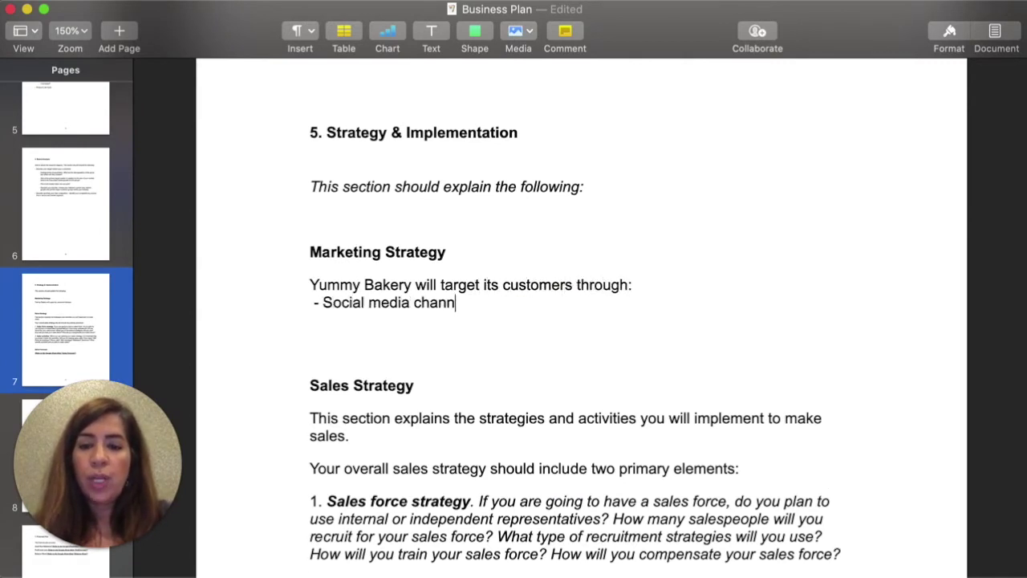
pyautogui.write('els activated at')
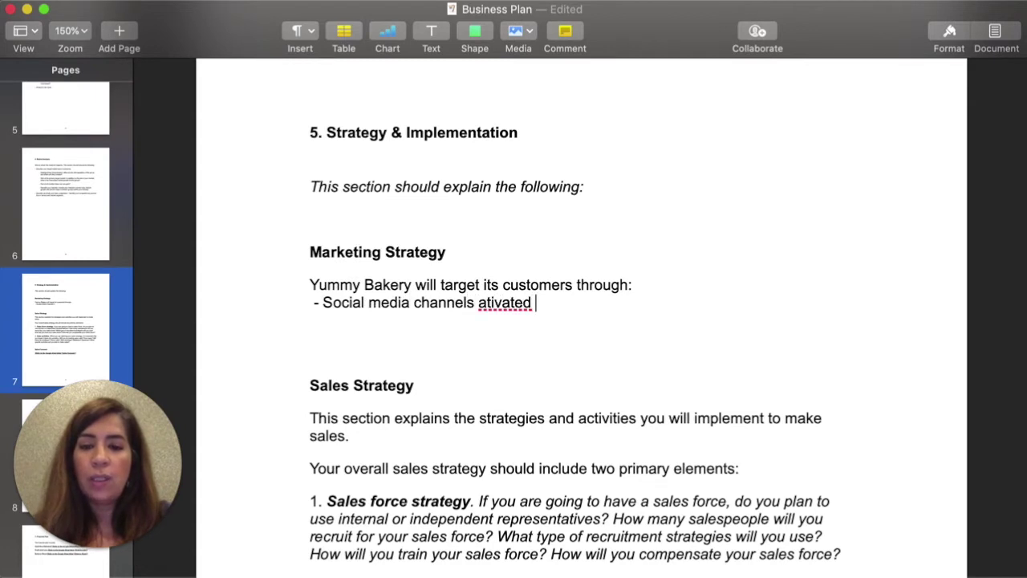
pyautogui.press('BackSpace')
pyautogui.press('BackSpace')
pyautogui.press('BackSpace')
pyautogui.write('prei')
pyautogui.press('BackSpace')
pyautogui.press('BackSpace')
pyautogui.write('ior to ')
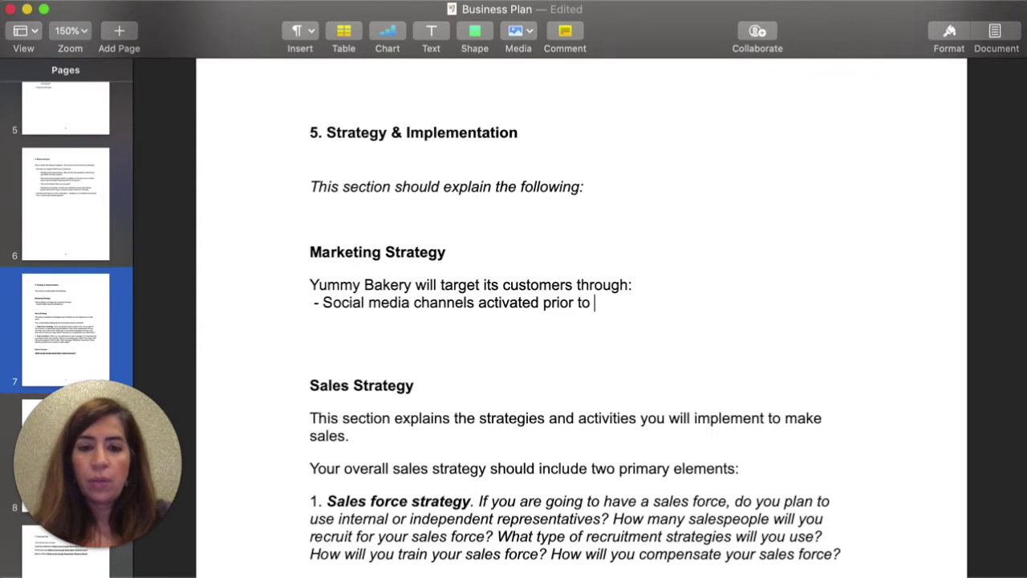
pyautogui.write('launch like, Instagram, ')
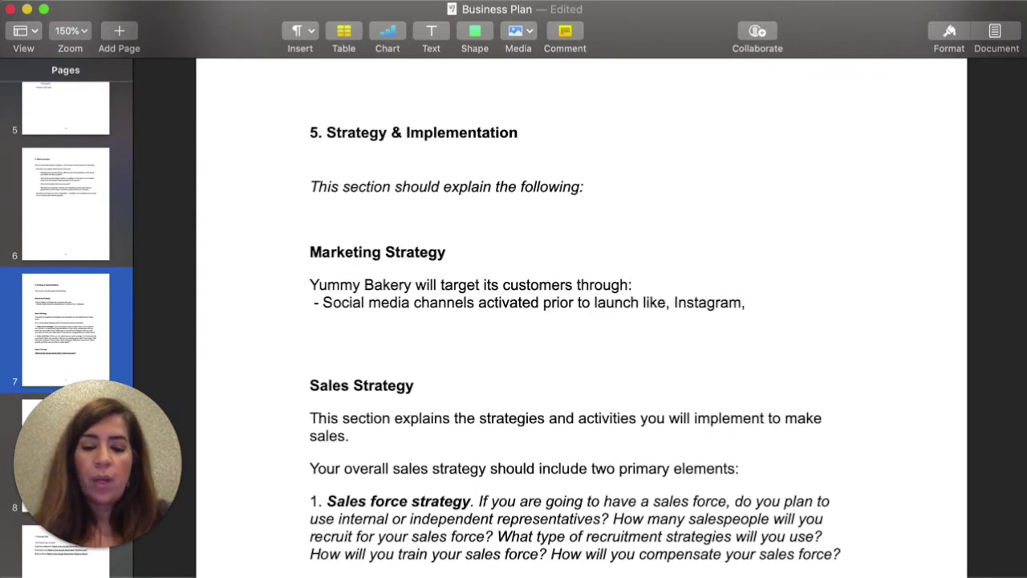
pyautogui.write('TikTok, ')
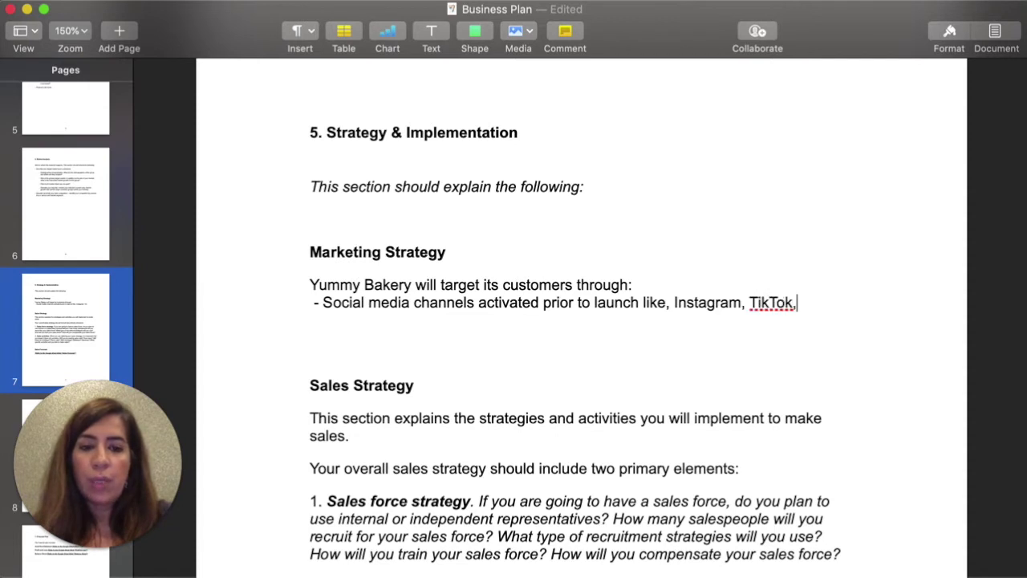
pyautogui.write('Snapchat...etc.')
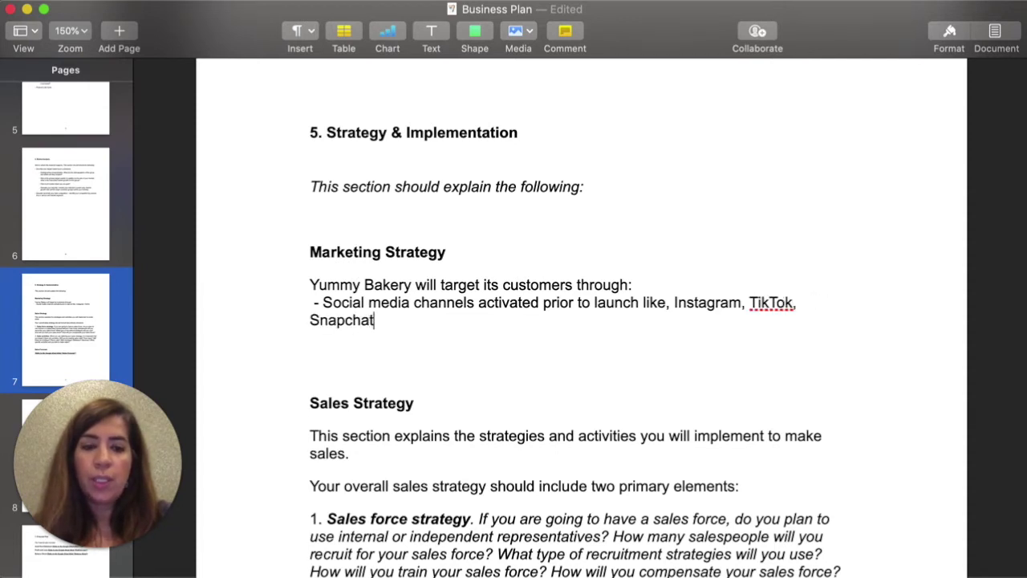
# - Add the dashed line "Cooking competitions to spread the word" below the social media item
pyautogui.press('Return')
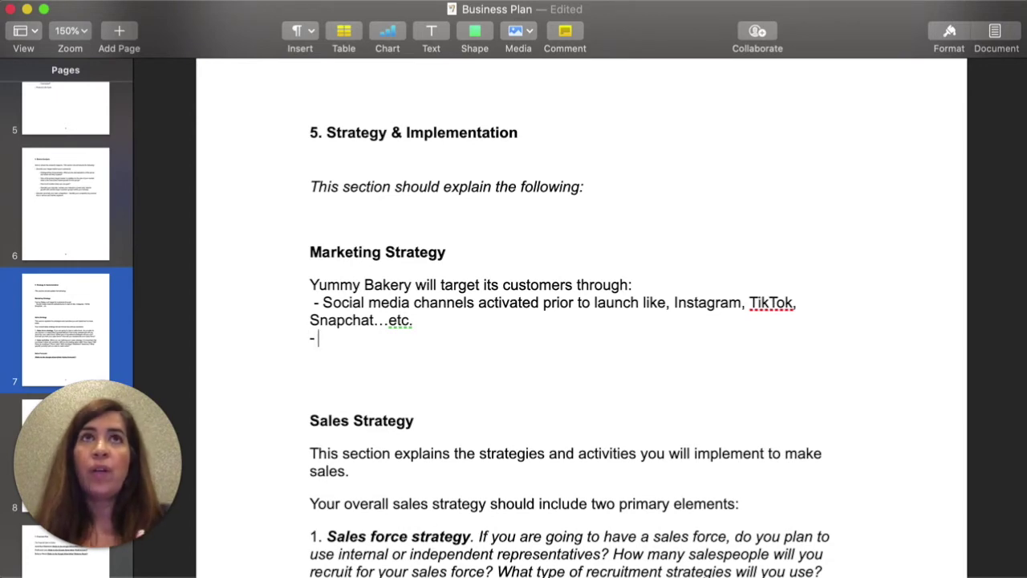
pyautogui.write('-  Cooking competitions to spread t')
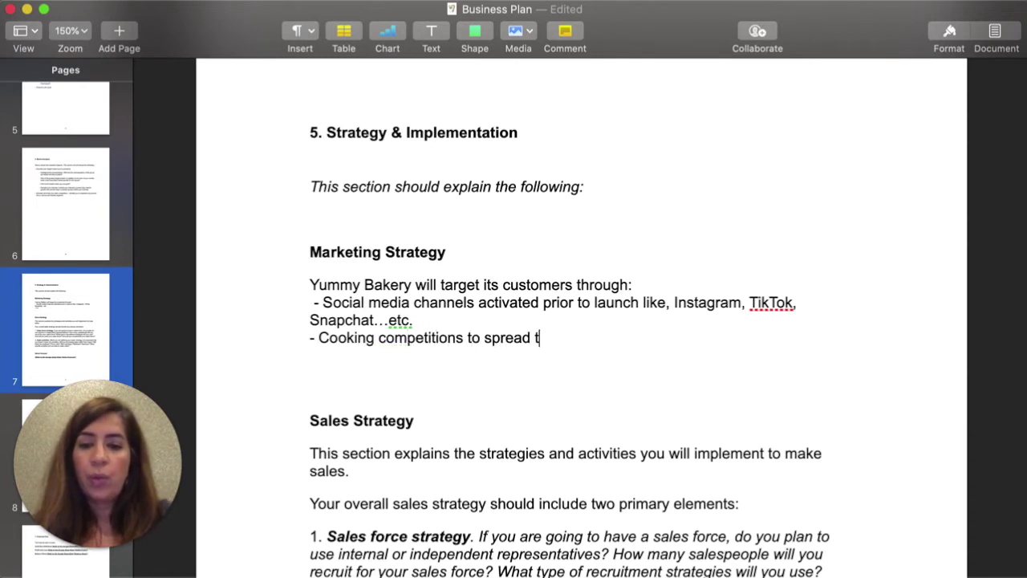
pyautogui.write('he word')
# - Add the dashed line "Invite newspapers for tasting" below the cooking competitions item in Marketing Strategy
pyautogui.press('Return')
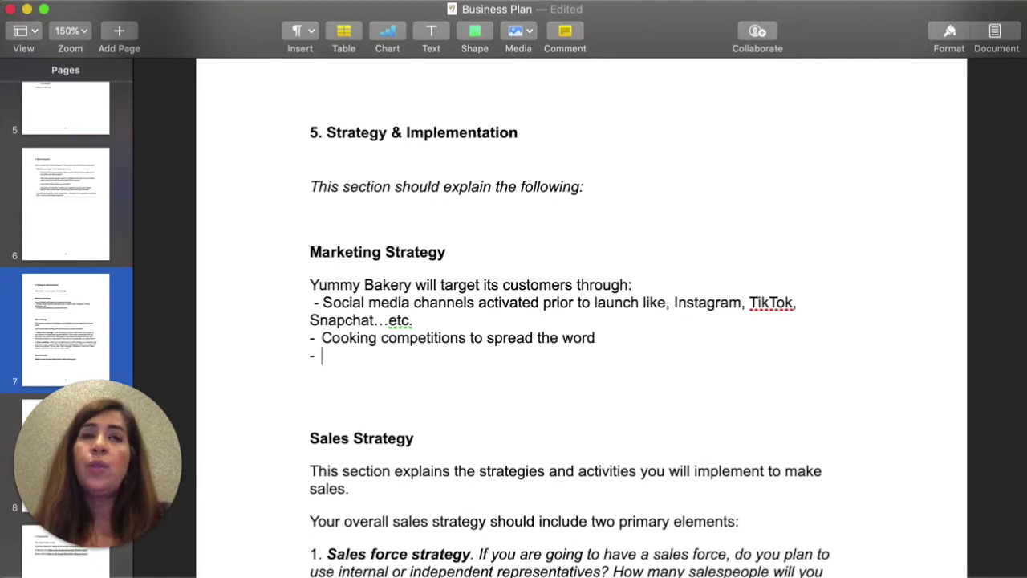
pyautogui.write('In')
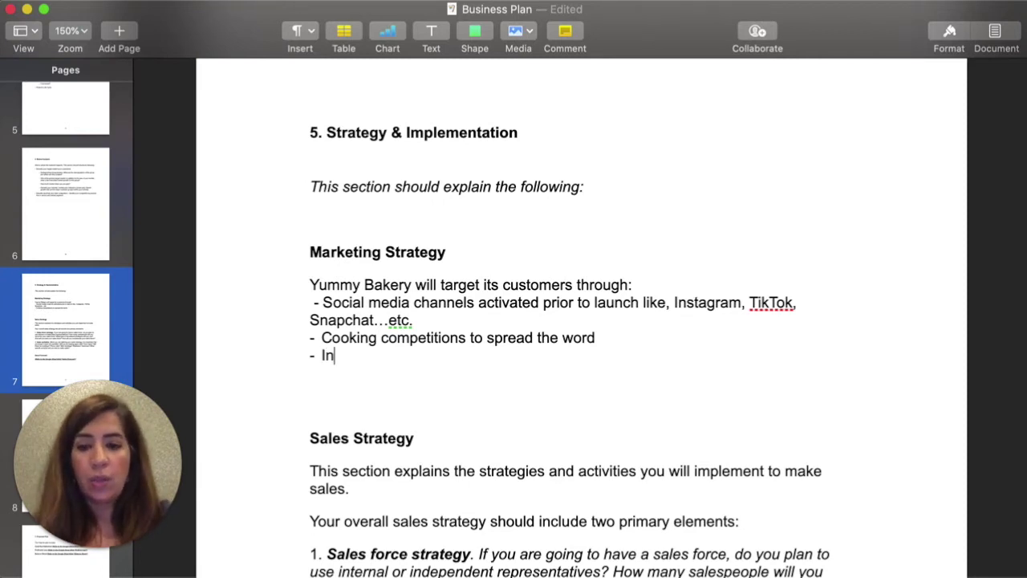
pyautogui.write('vite newspapers and')
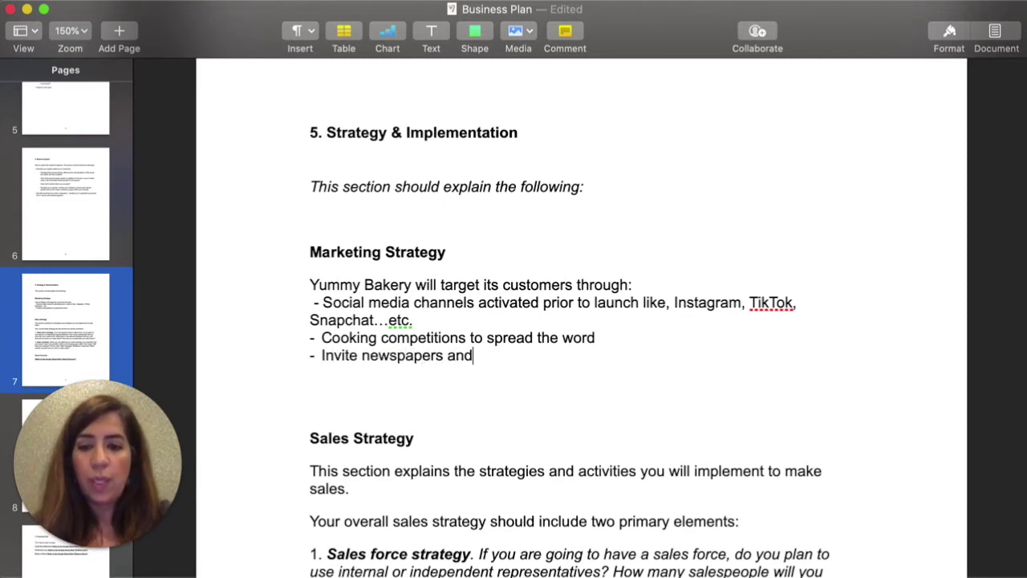
pyautogui.press('BackSpace')
pyautogui.press('BackSpace')
pyautogui.press('BackSpace')
pyautogui.write('for tasting')
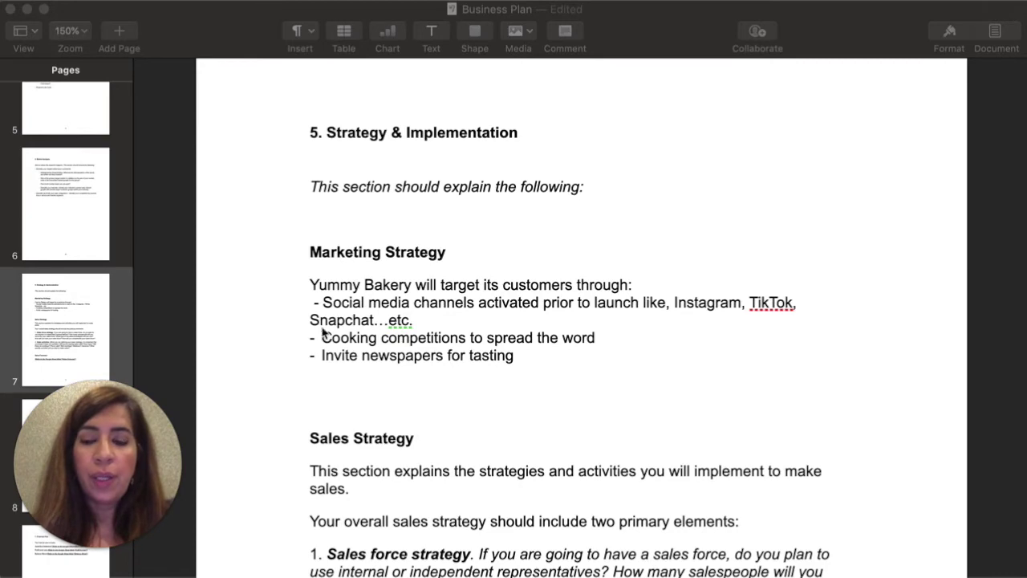
# - Read the Sales Strategy guidelines on sales force and sales activities, down to the Sales Forecast reference
pyautogui.scroll(-4, 305, 249)
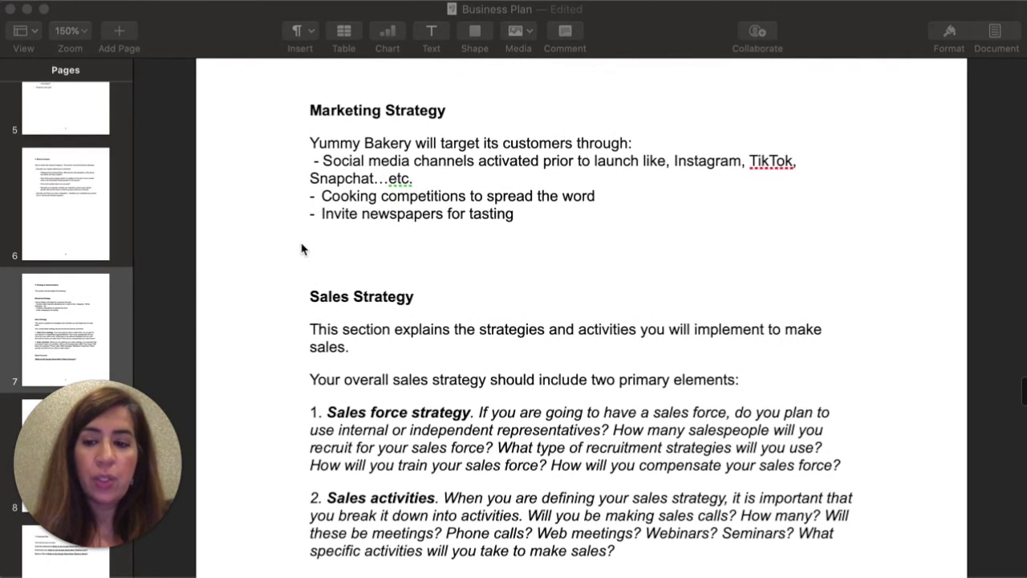
pyautogui.scroll(-3, 308, 328)
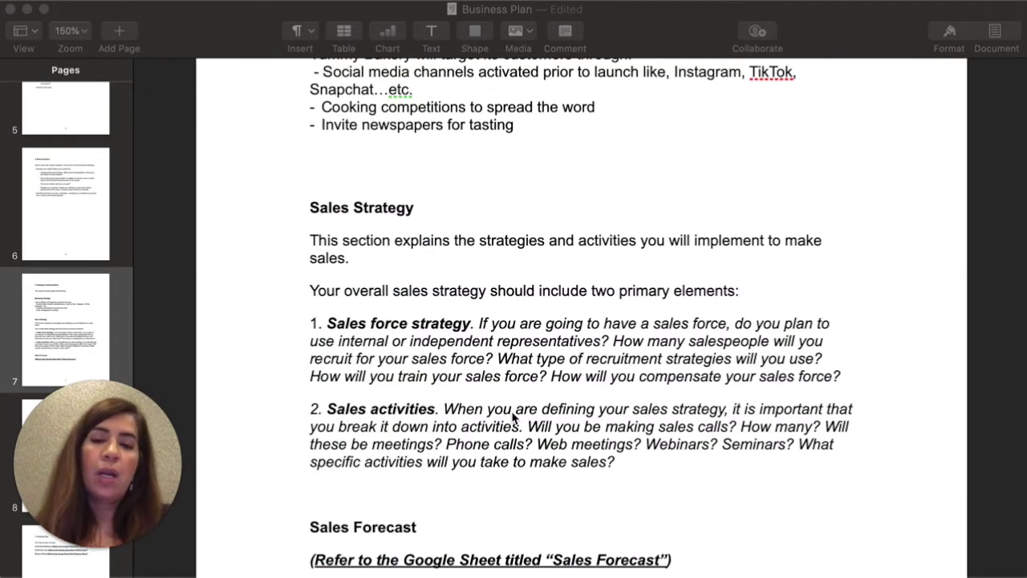
pyautogui.scroll(-2, 512, 415)
pyautogui.scroll(-1, 512, 415)
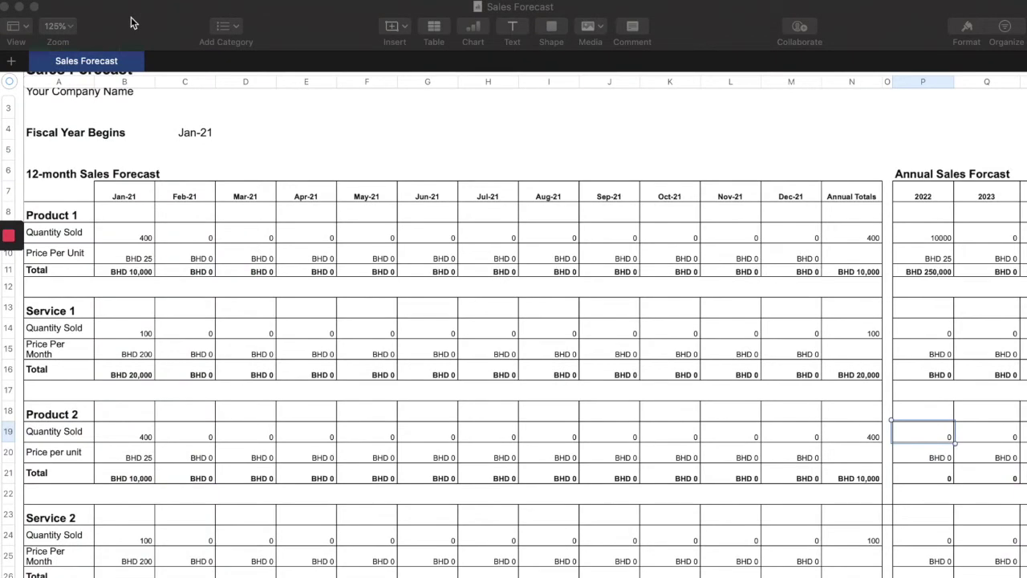
# - Switch to the Sales Forecast spreadsheet in Numbers and look over its 12-month and annual forecast tables
pyautogui.scroll(3, 188, 137)
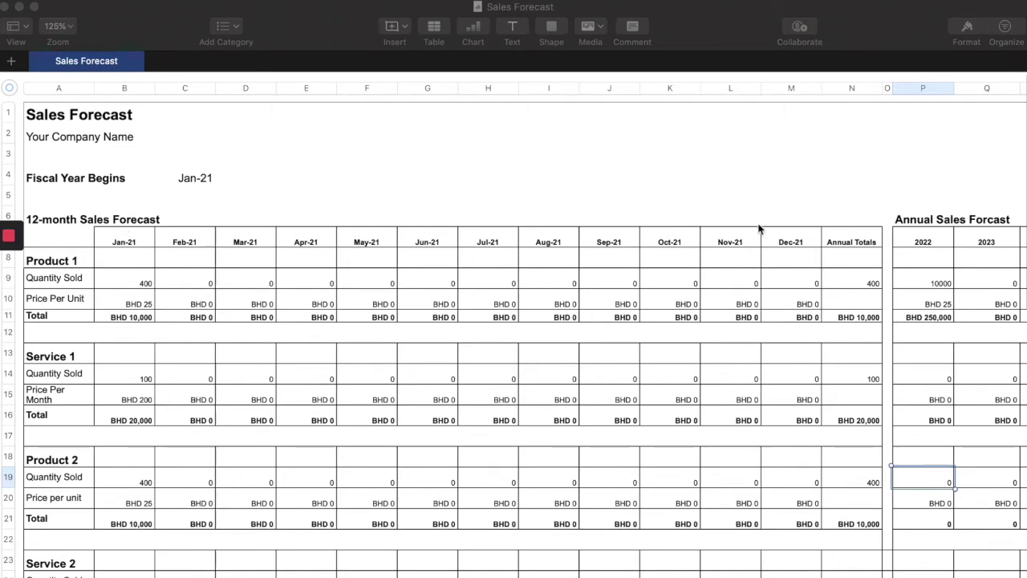
pyautogui.hscroll(3, 910, 234)
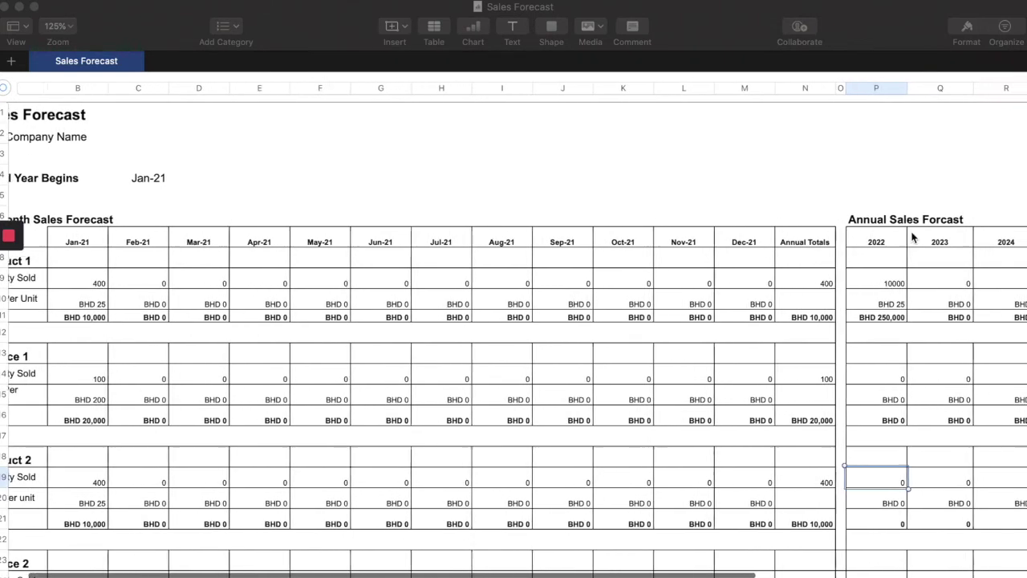
pyautogui.hscroll(4, 913, 237)
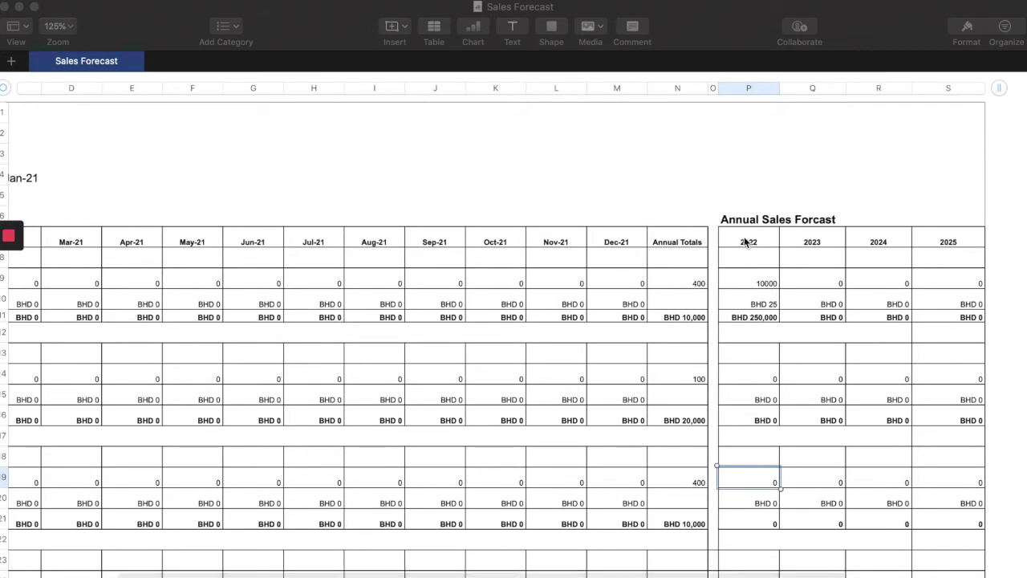
pyautogui.hscroll(-4, 747, 238)
pyautogui.hscroll(-2, 706, 245)
pyautogui.click(68, 121)
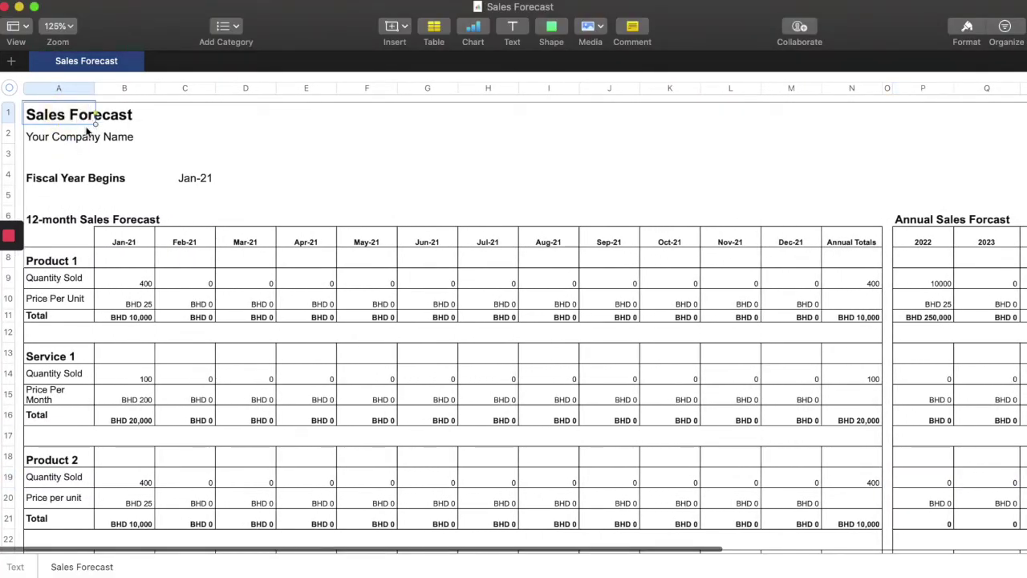
pyautogui.scroll(-5, 157, 300)
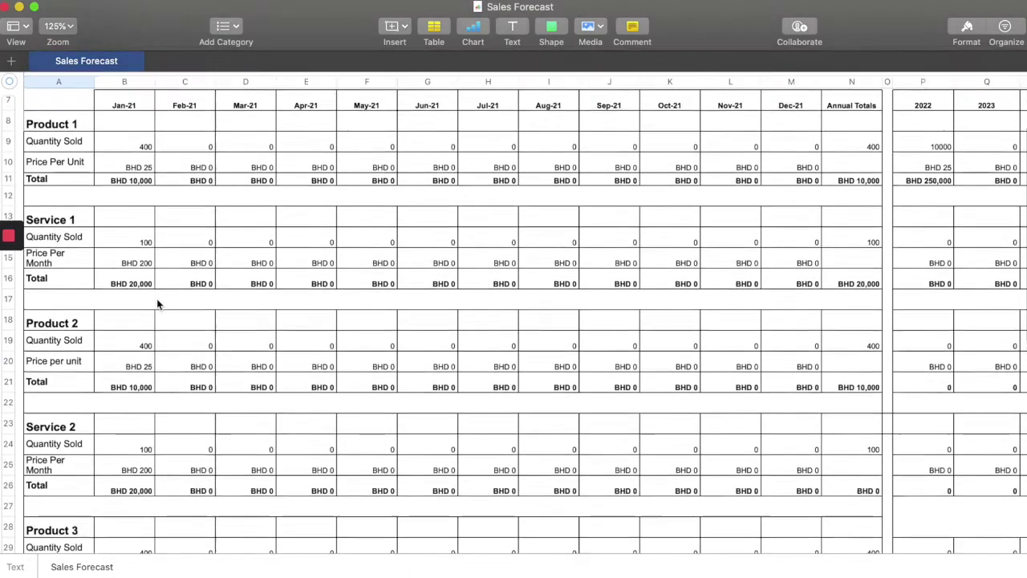
pyautogui.scroll(5, 157, 298)
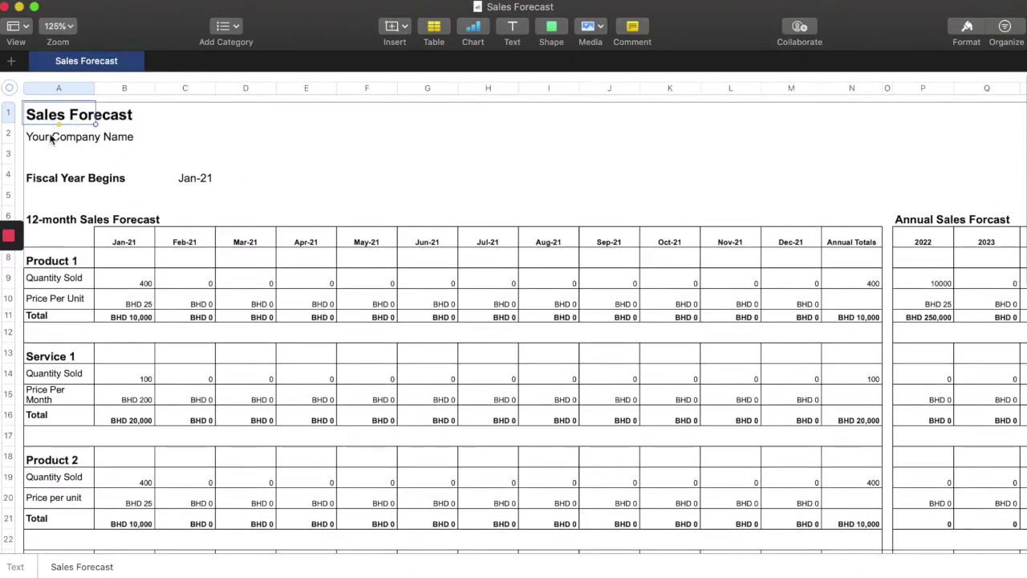
# - Replace the company name placeholder with "Yummy Bakery" and set the fiscal year start to October-2020
pyautogui.click(54, 142)
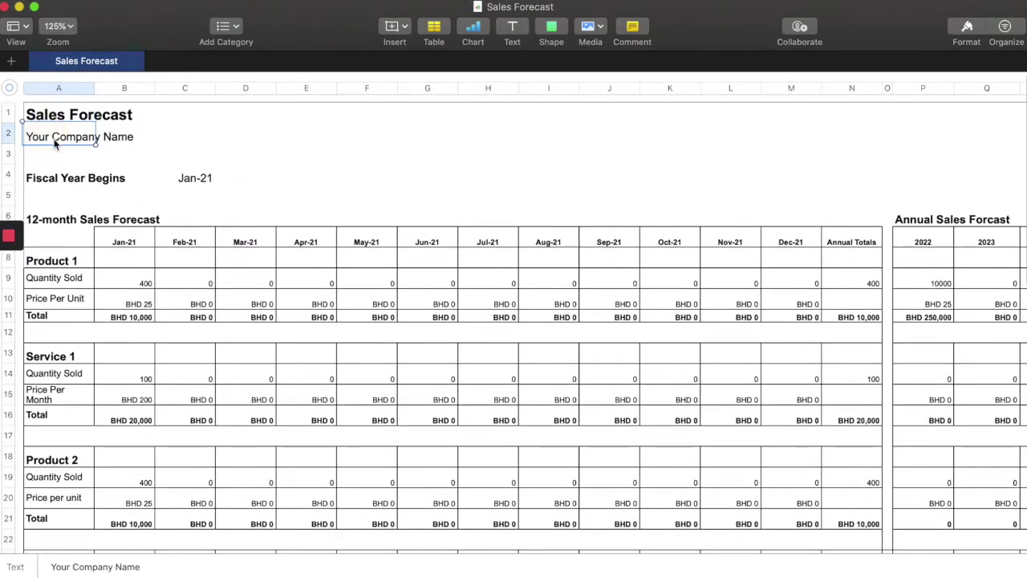
pyautogui.write('Yummy Bakery')
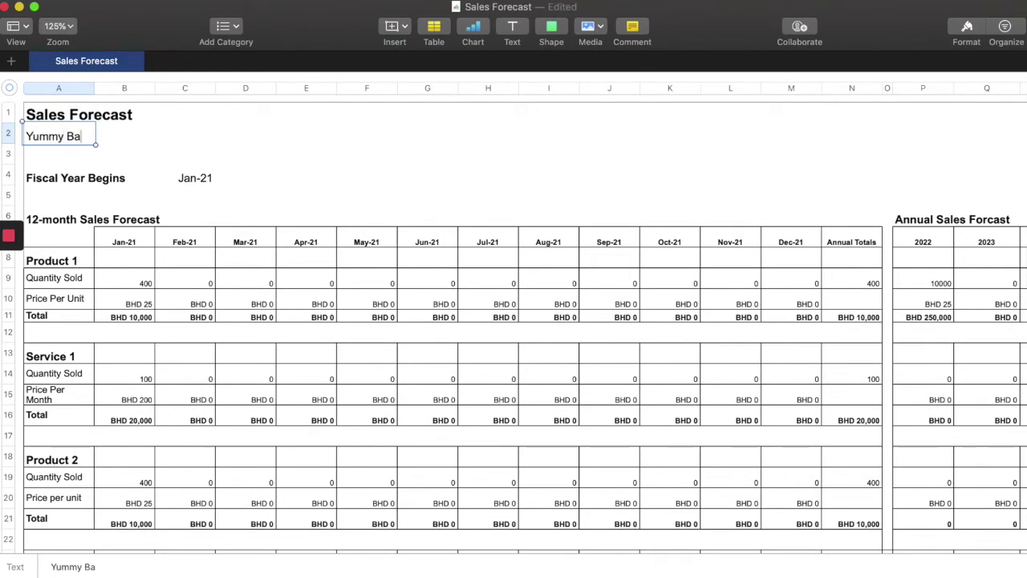
pyautogui.click(194, 178)
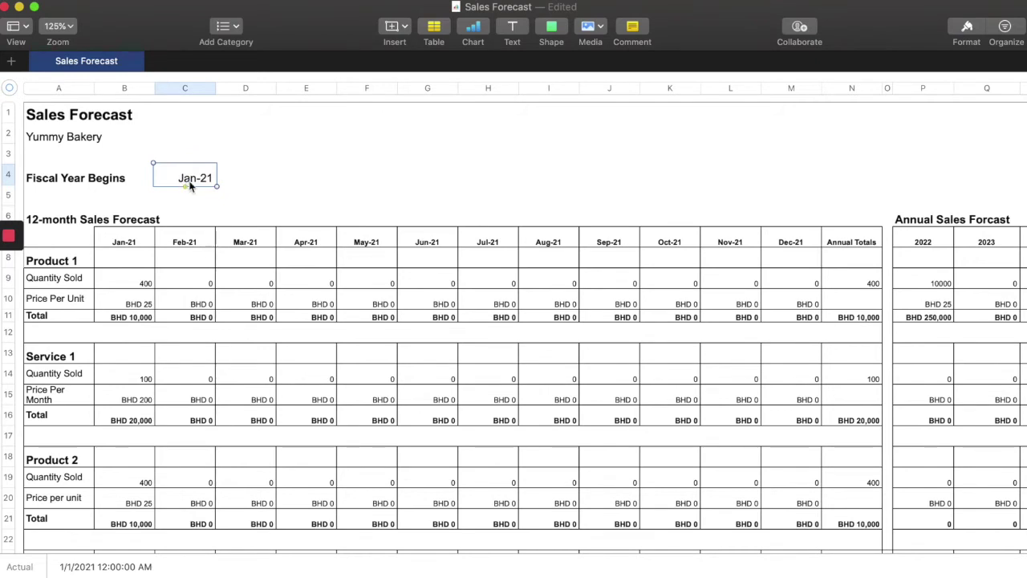
pyautogui.write('October-2020')
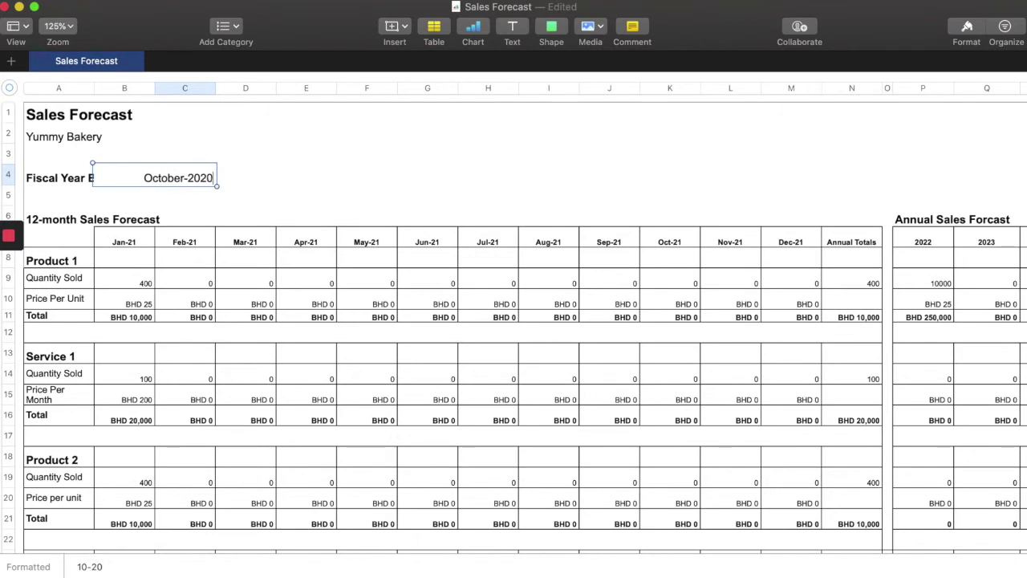
pyautogui.press('Return')
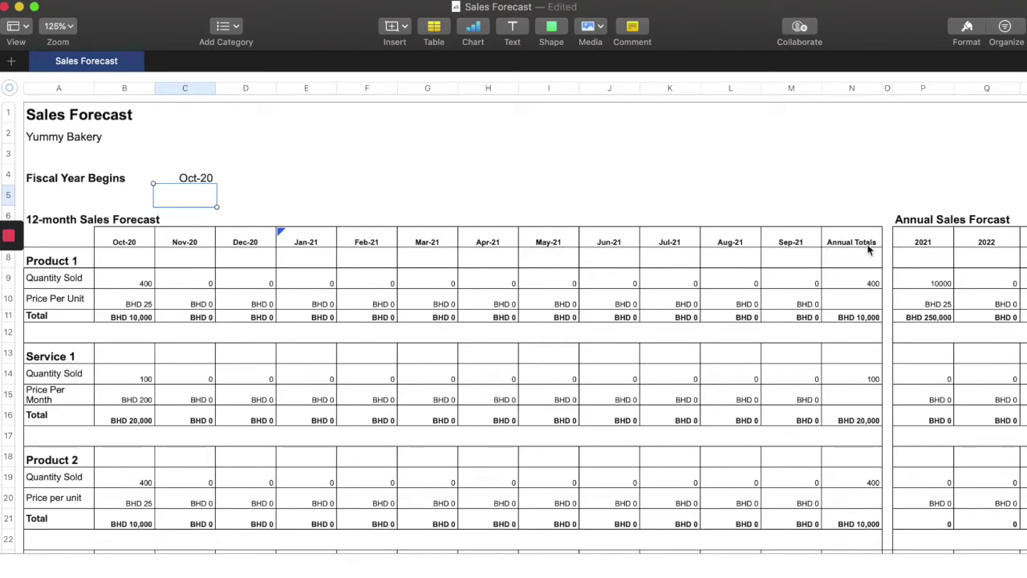
# - Rename the "Product 1" heading in the 12-month sales forecast as "GF Cake"
pyautogui.scroll(-2, 110, 279)
pyautogui.scroll(1, 110, 278)
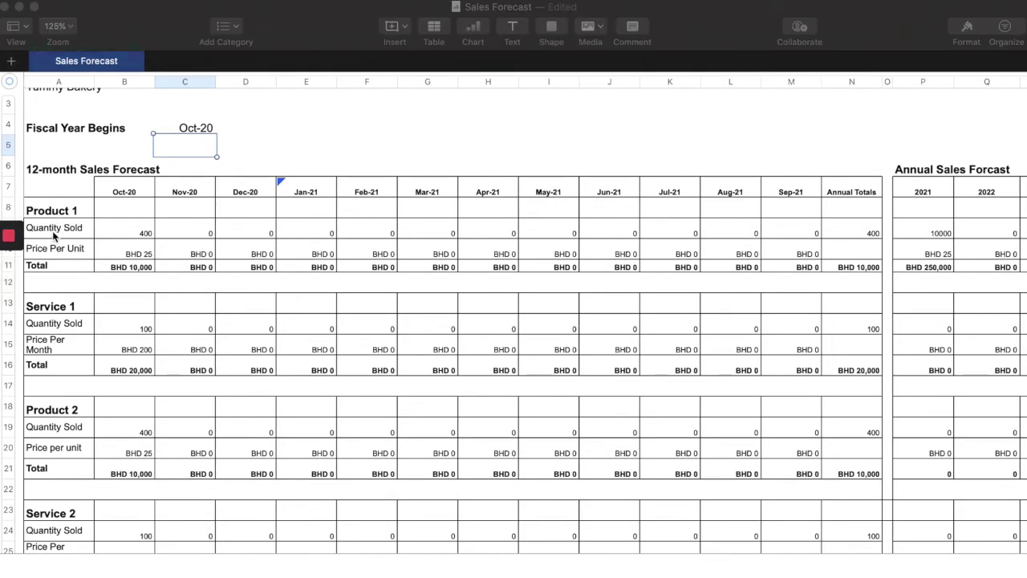
pyautogui.click(53, 213)
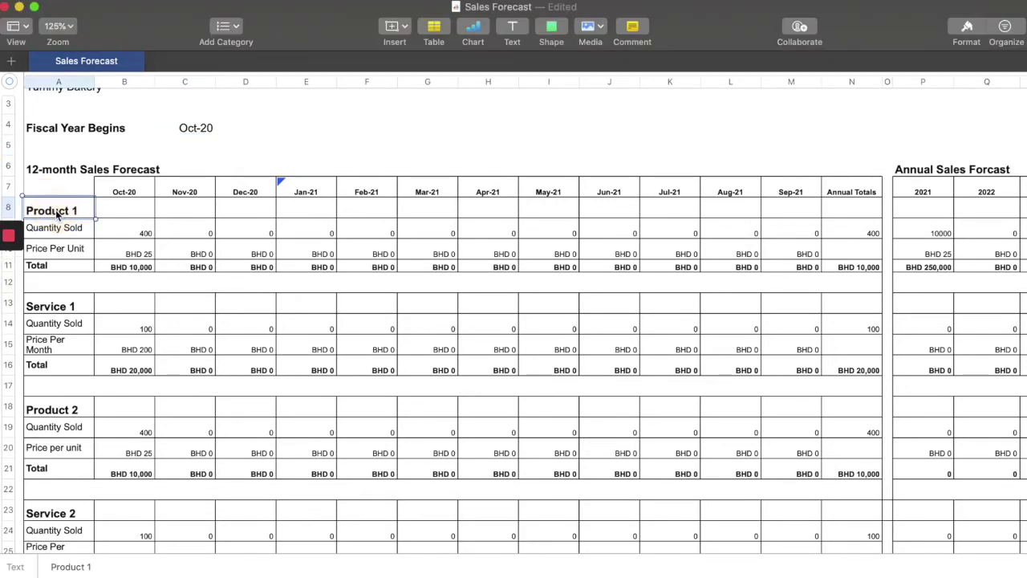
pyautogui.write('Gluten-Free Cak')
pyautogui.press('BackSpace')
pyautogui.press('BackSpace')
pyautogui.press('BackSpace')
pyautogui.press('BackSpace')
pyautogui.press('BackSpace')
pyautogui.press('BackSpace')
pyautogui.press('BackSpace')
pyautogui.press('BackSpace')
pyautogui.press('BackSpace')
pyautogui.press('BackSpace')
pyautogui.press('BackSpace')
pyautogui.press('BackSpace')
pyautogui.press('BackSpace')
pyautogui.write('F Cake')
pyautogui.press('Return')
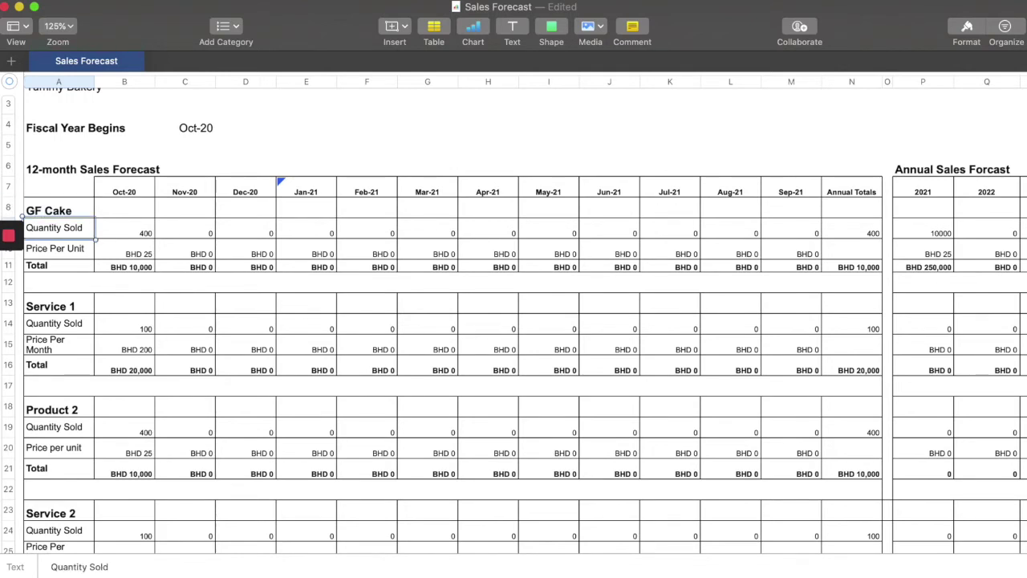
# - Enter GF Cake quantities sold of 20 for Oct-20, 40 for Nov-20 and 80 for Dec-20
pyautogui.click(125, 231)
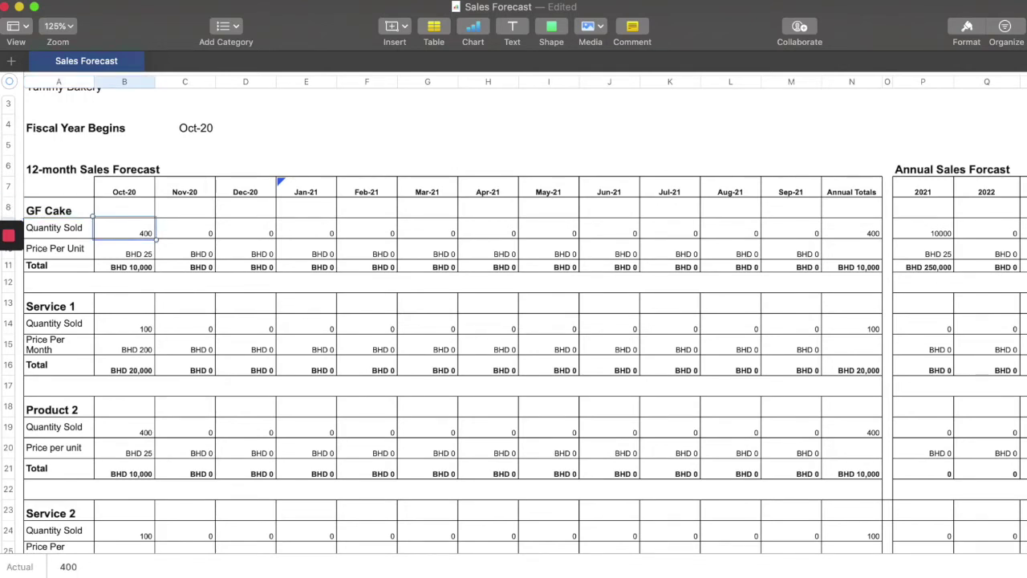
pyautogui.write('20')
pyautogui.press('Tab')
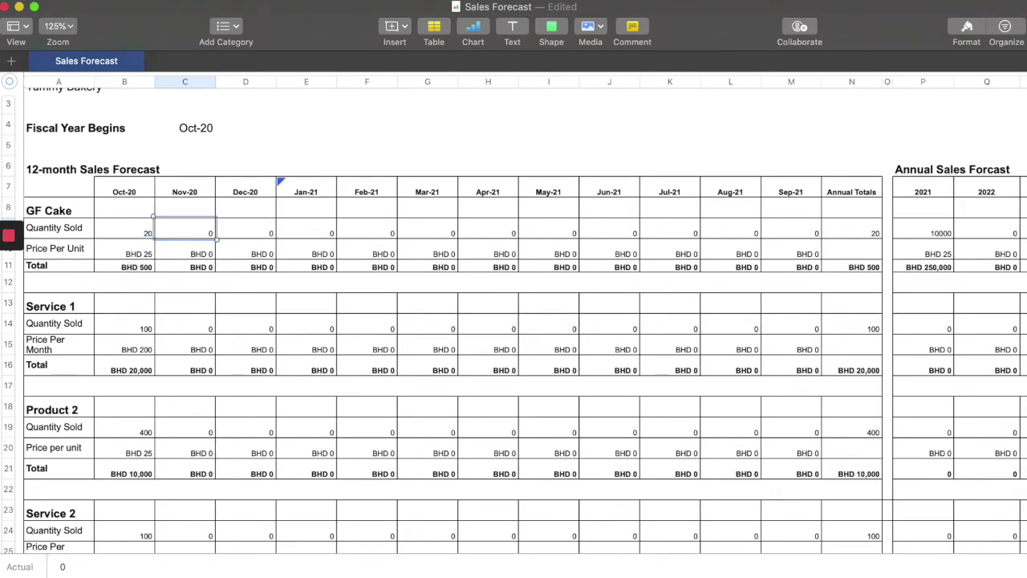
pyautogui.write('40')
pyautogui.press('Tab')
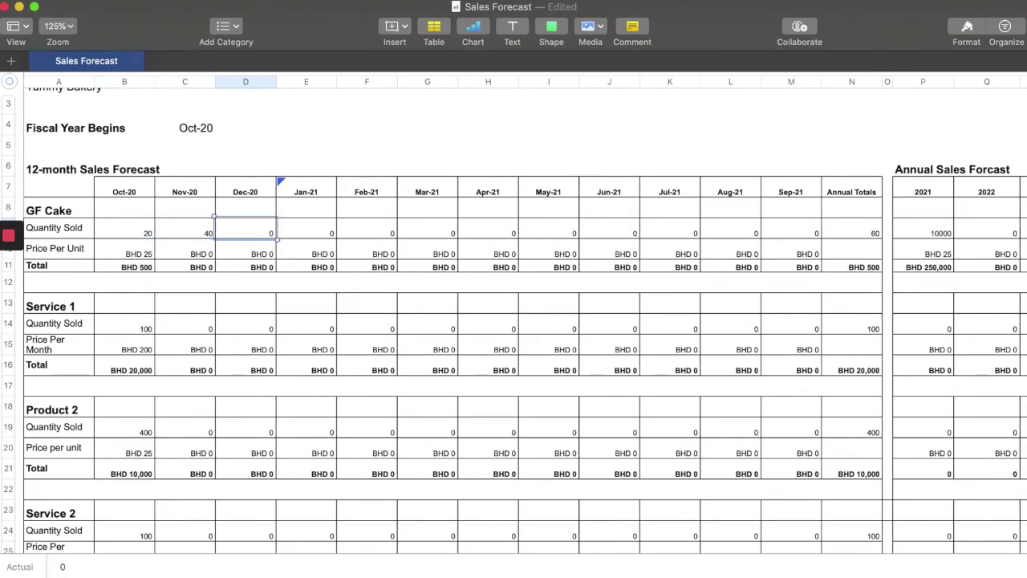
pyautogui.click(10, 271)
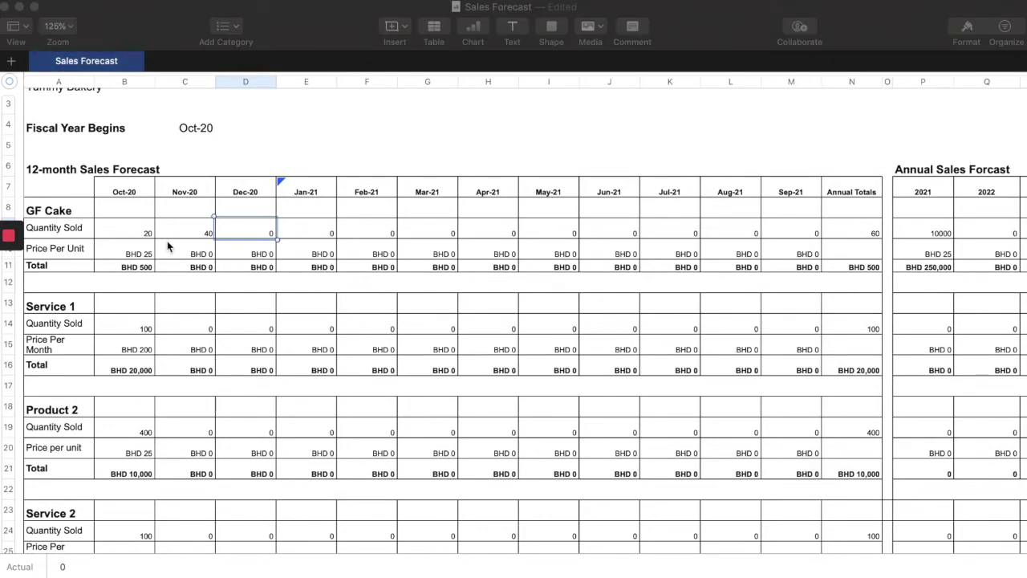
pyautogui.click(245, 233)
pyautogui.write('80')
# - Enter GF Cake quantities sold of 200 for Jan-21, 300 for Feb-21 and 300 for Mar-21
pyautogui.click(296, 234)
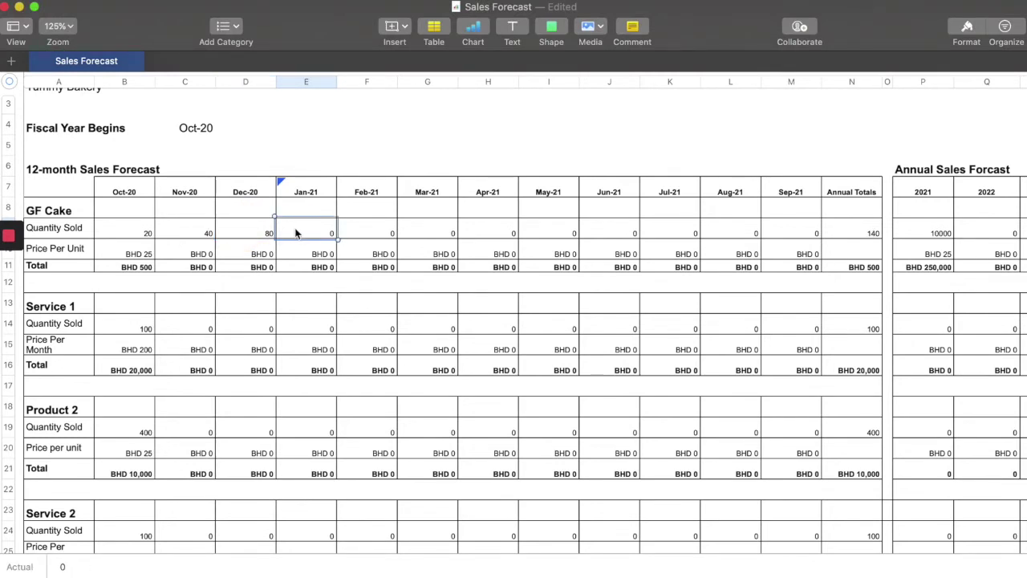
pyautogui.write('200')
pyautogui.press('Tab')
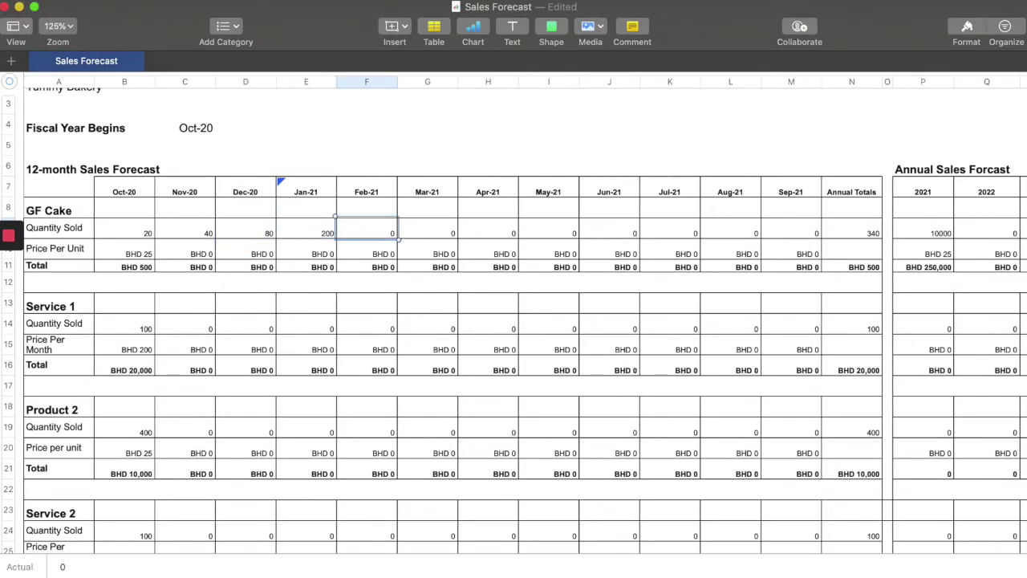
pyautogui.write('300')
pyautogui.press('Tab')
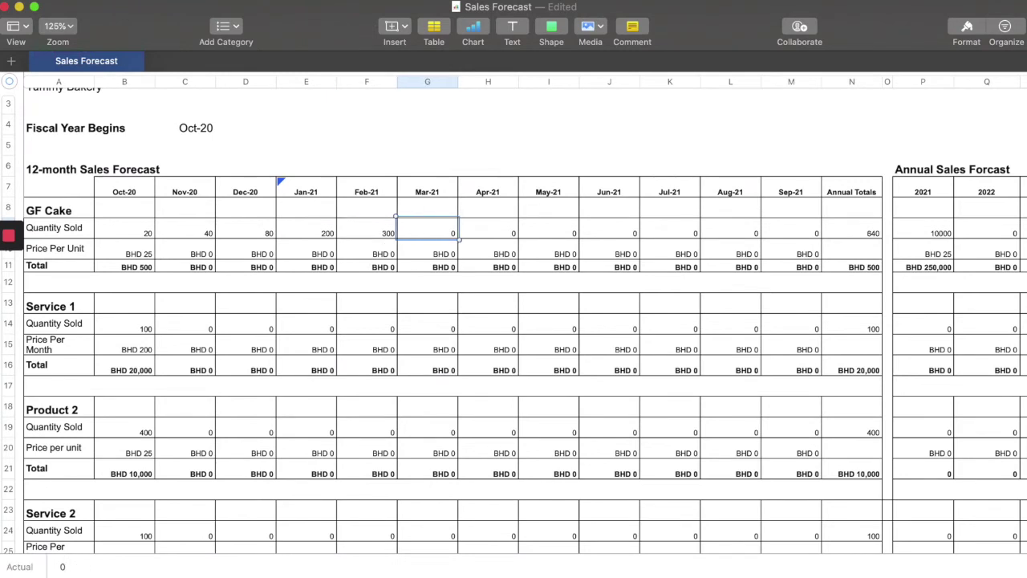
pyautogui.write('300')
pyautogui.press('Tab')
# - Set the GF Cake price per unit for Oct-20 to BHD 15
pyautogui.press('Down')
pyautogui.press('Left')
pyautogui.press('Left')
pyautogui.press('Left')
pyautogui.press('Left')
pyautogui.press('Left')
pyautogui.press('Left')
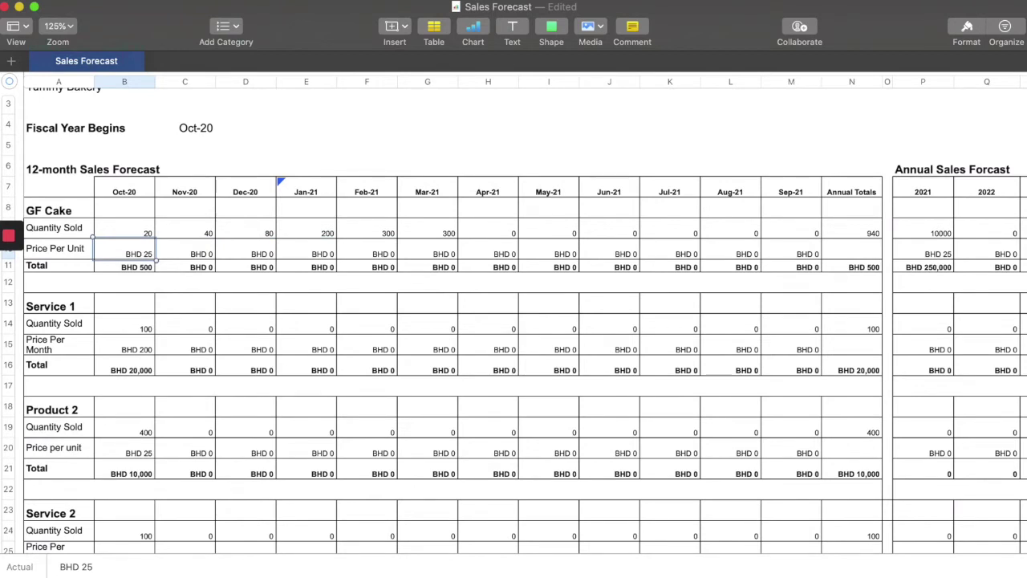
pyautogui.write('15')
pyautogui.press('Return')
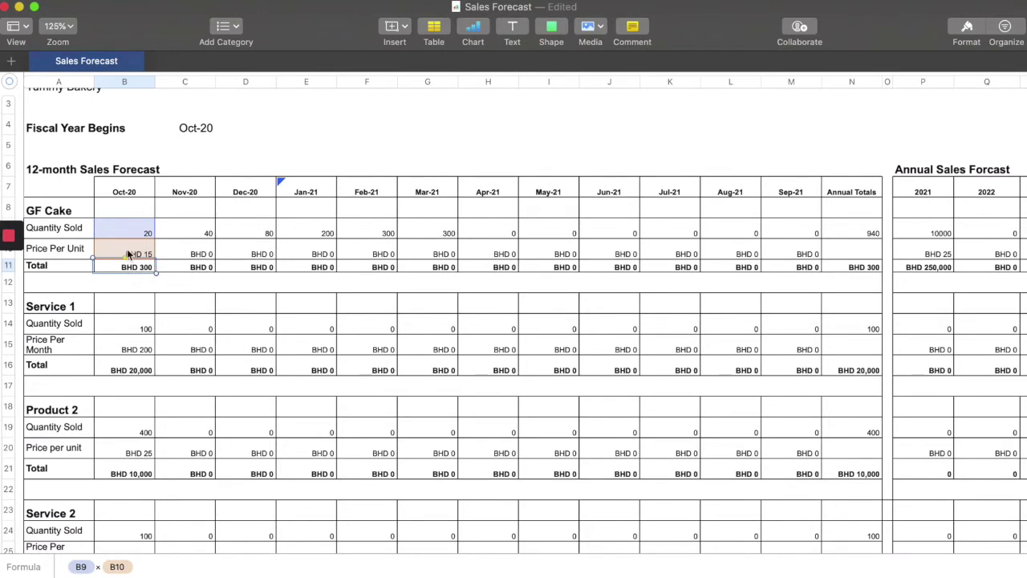
# - Fill in a GF Cake price per unit of BHD 15 for Nov-20, Dec-20 and Jan-21
pyautogui.click(180, 247)
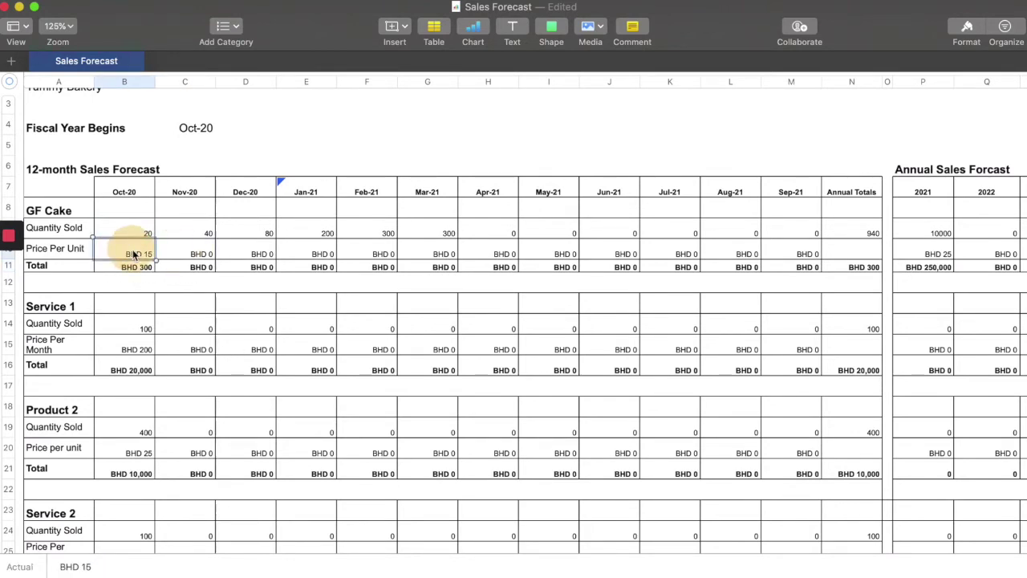
pyautogui.write('15')
pyautogui.press('Tab')
pyautogui.write('15')
pyautogui.press('Tab')
pyautogui.write('15')
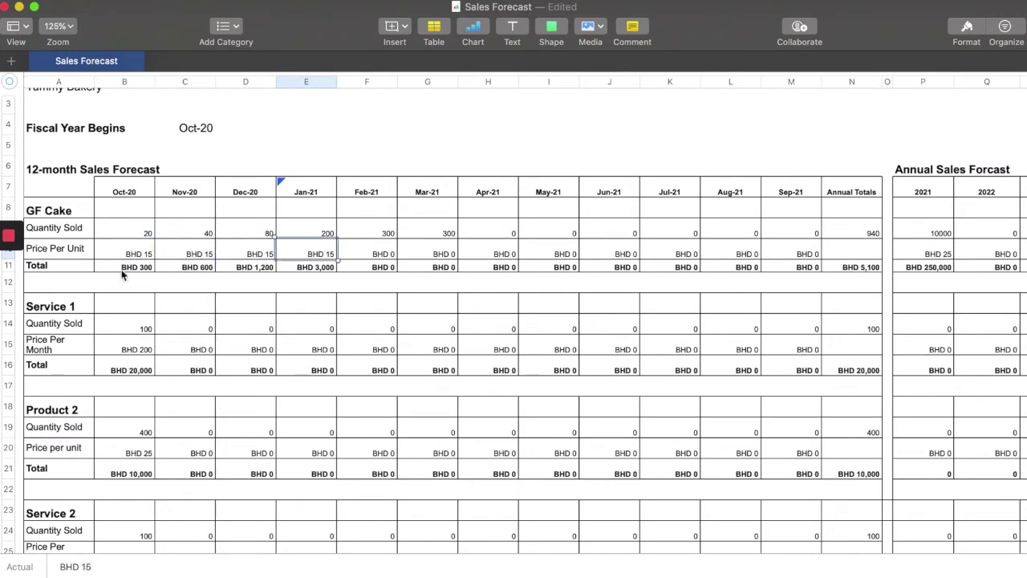
# - Check the GF Cake total formula for Oct-20 and the monthly totals row at the end of the forecast
pyautogui.click(122, 275)
pyautogui.scroll(-10, 121, 273)
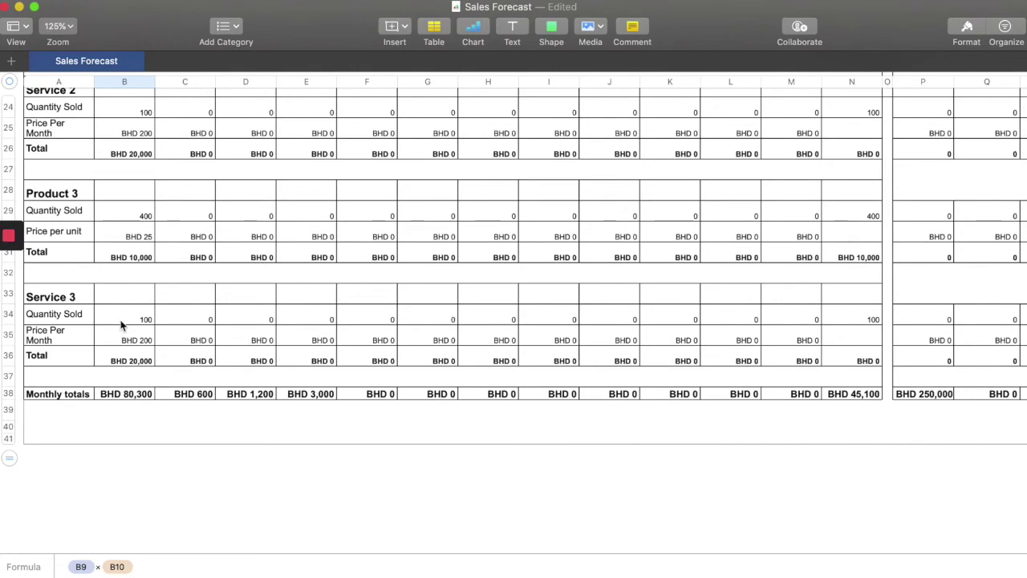
pyautogui.scroll(15, 124, 338)
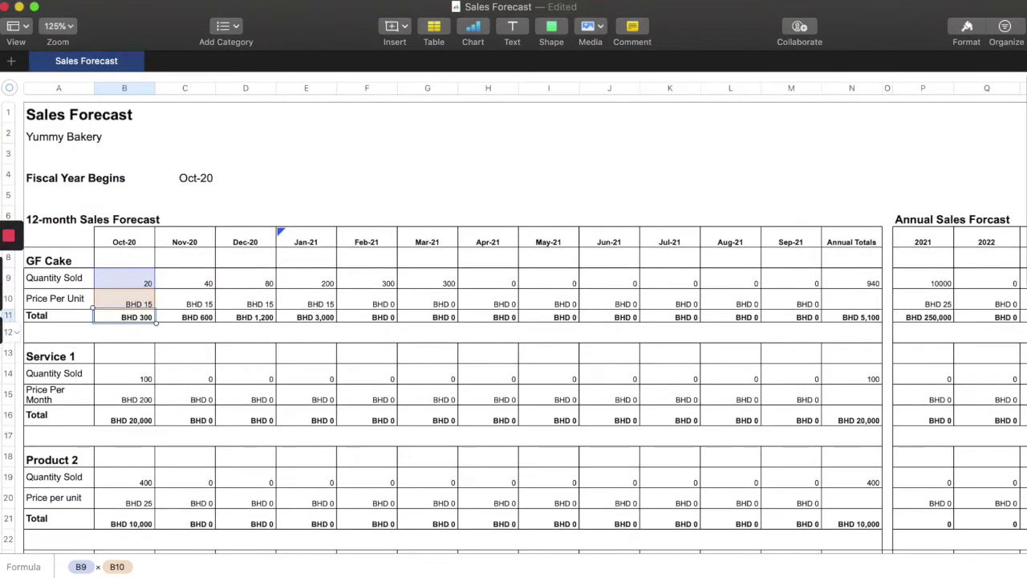
pyautogui.scroll(-5, 148, 282)
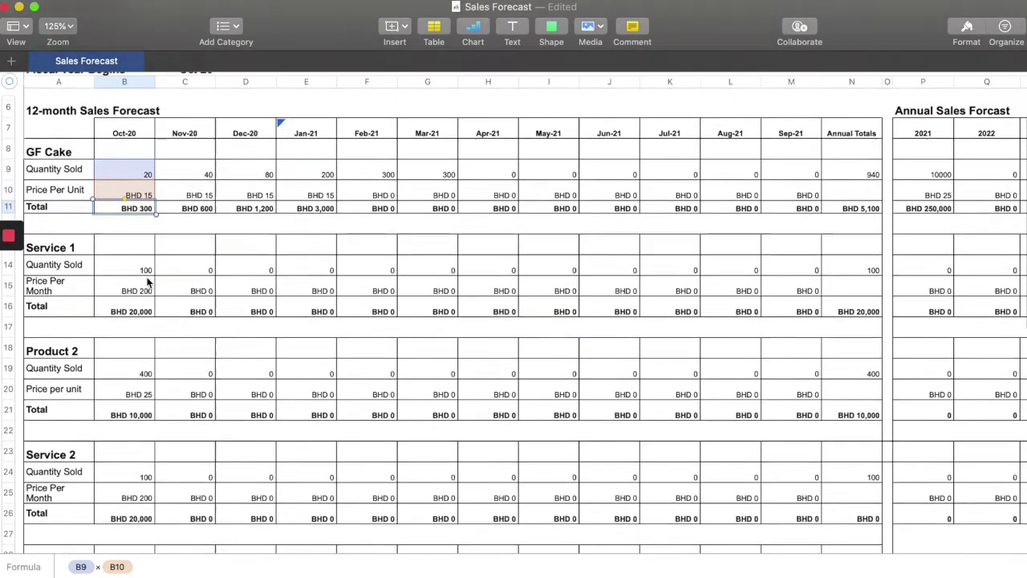
# - Check the monthly totals and their formulas for Oct-20 through Jan-21 in the sales forecast
pyautogui.scroll(-9, 148, 283)
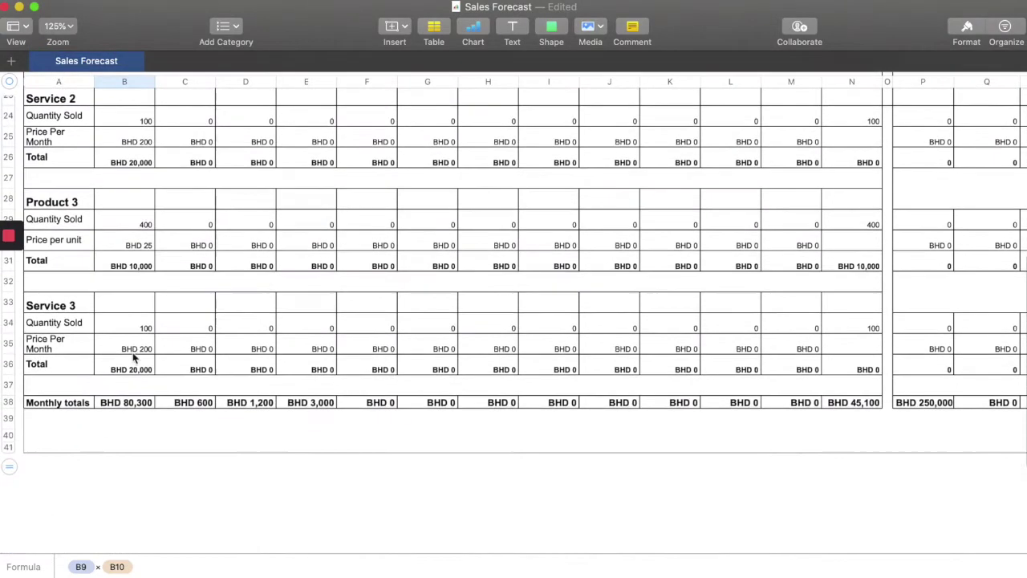
pyautogui.click(120, 405)
pyautogui.click(187, 403)
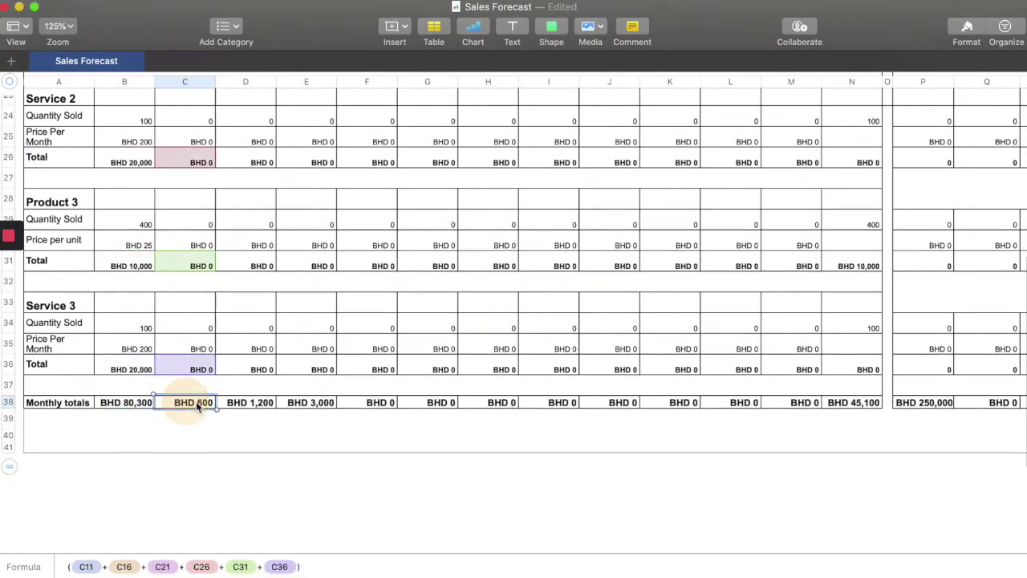
pyautogui.click(241, 405)
pyautogui.click(293, 403)
pyautogui.scroll(10, 293, 405)
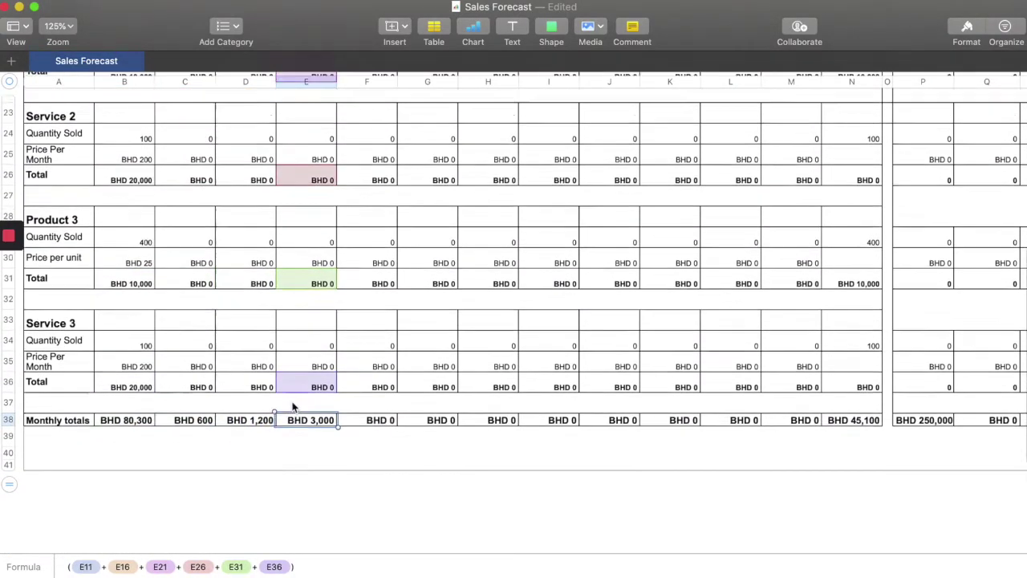
pyautogui.scroll(5, 293, 408)
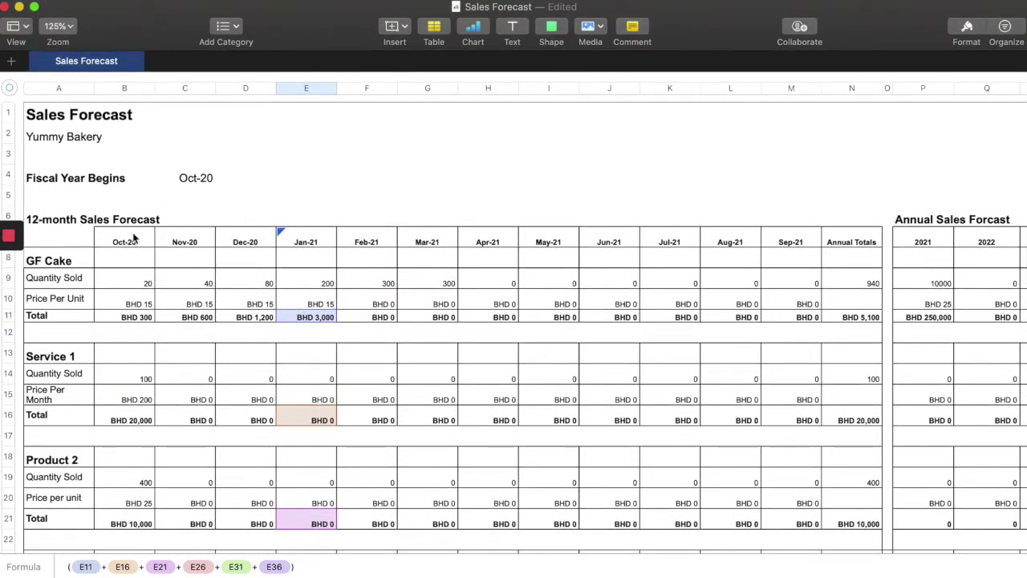
# - Check the Monthly totals row under Annual Totals and for the years in the annual sales forecast
pyautogui.scroll(-15, 856, 248)
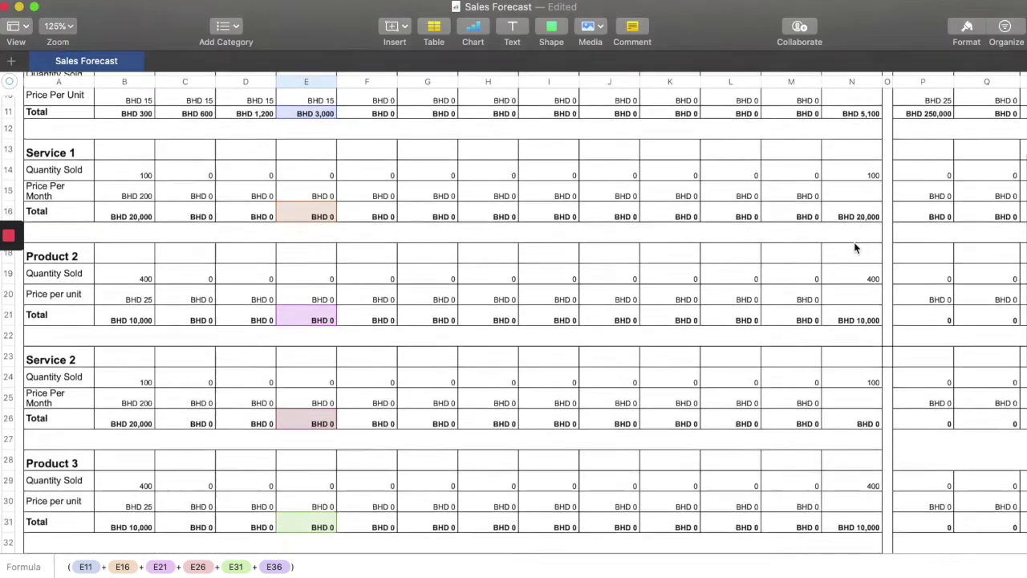
pyautogui.click(861, 364)
pyautogui.click(919, 367)
pyautogui.press('Right')
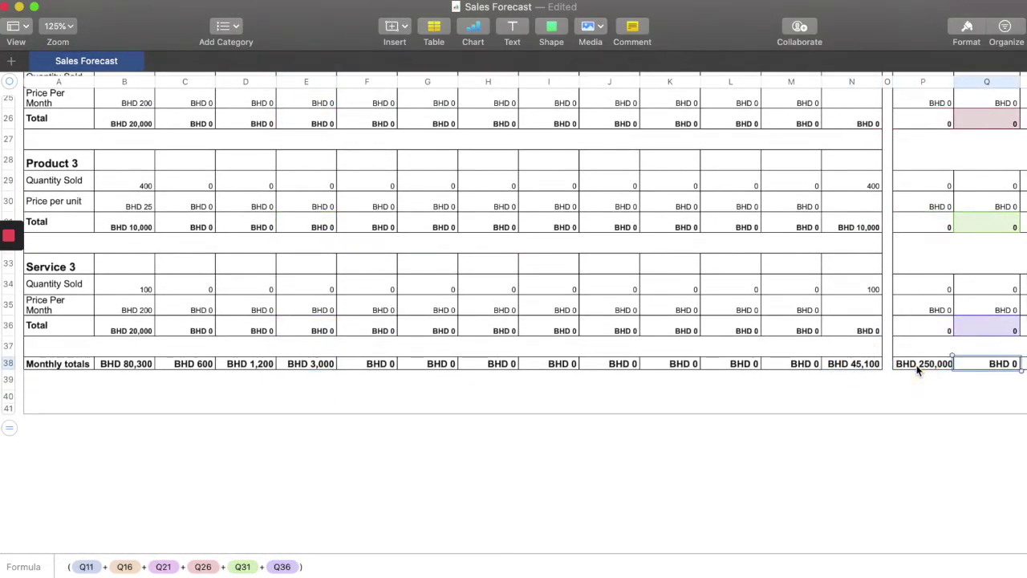
pyautogui.hscroll(1, 956, 368)
pyautogui.hscroll(5, 957, 367)
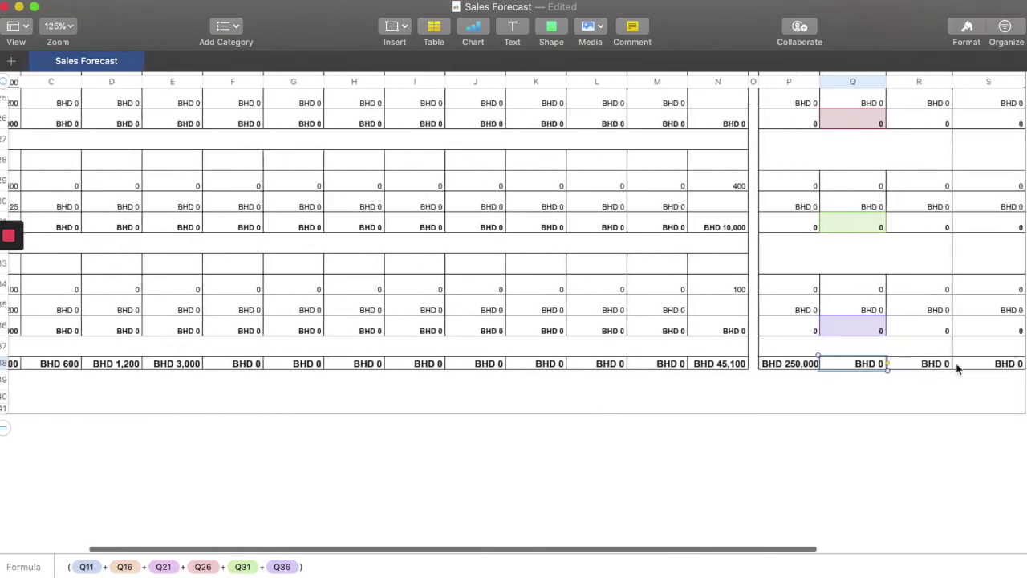
pyautogui.scroll(10, 605, 357)
pyautogui.hscroll(-3, 605, 357)
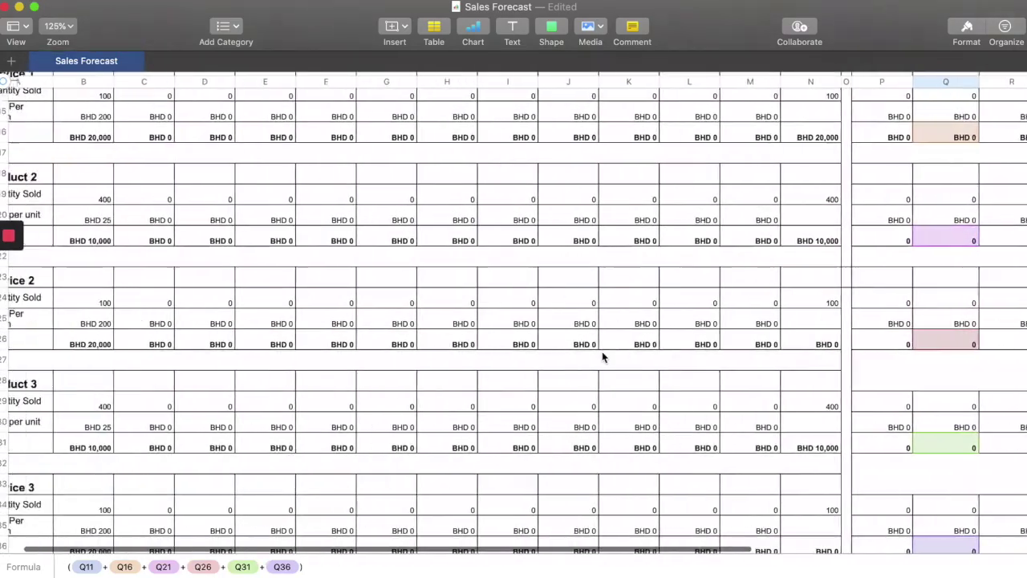
pyautogui.scroll(3, 605, 357)
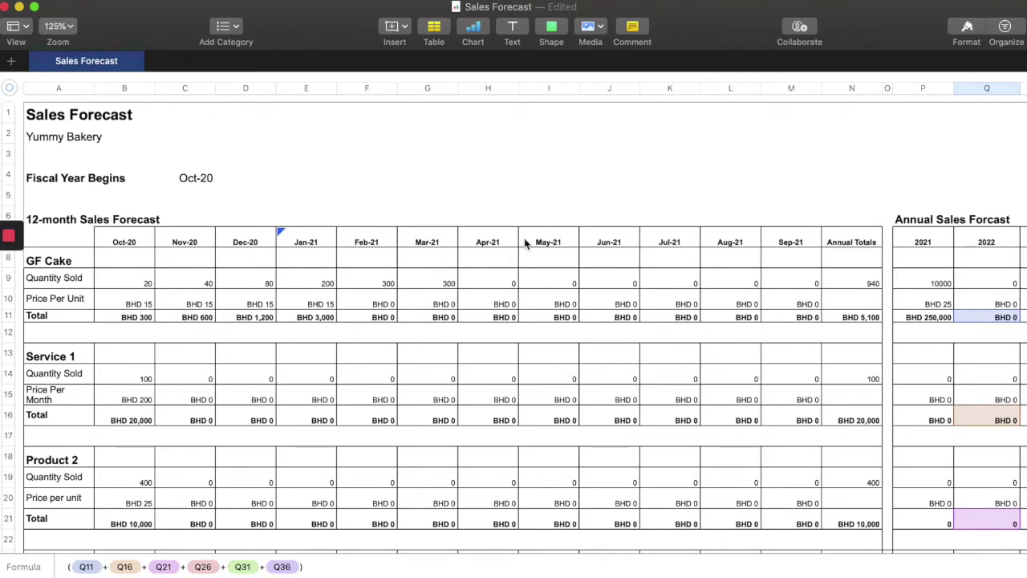
# - Review the forecast's month headers from Oct-20 to Sep-21 and the GF Cake quantity for Mar-21
pyautogui.click(424, 240)
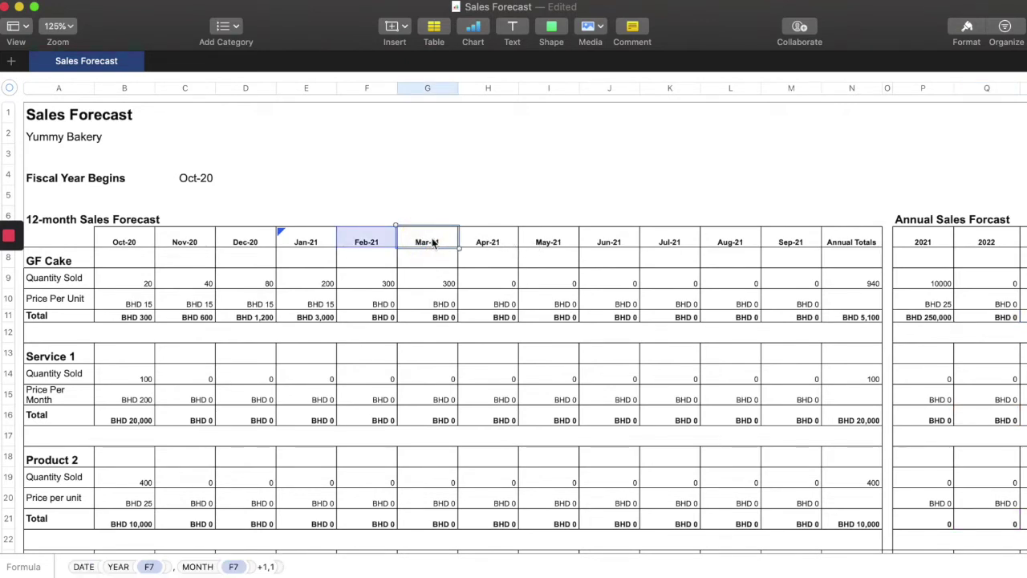
pyautogui.click(430, 285)
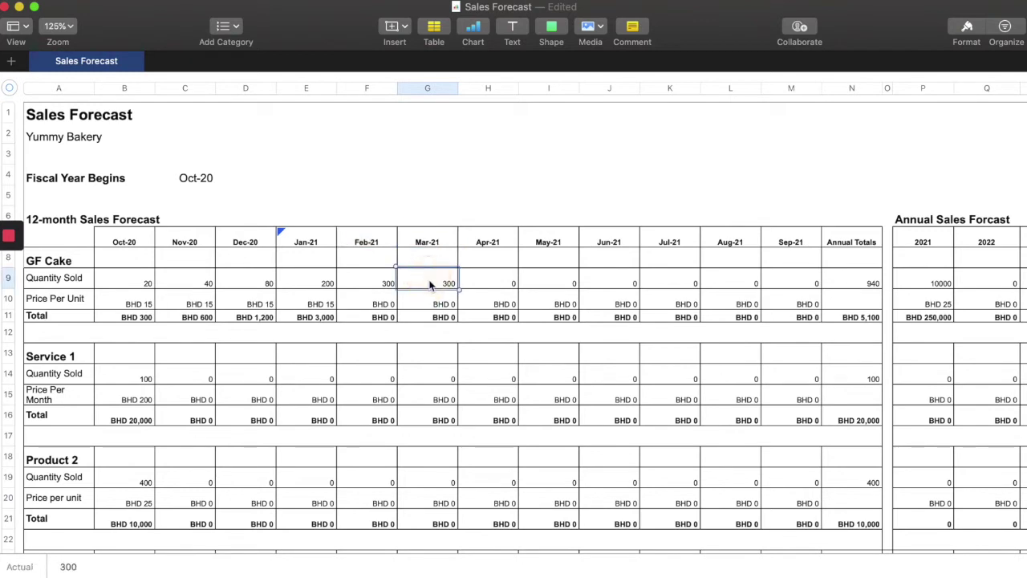
pyautogui.click(684, 241)
pyautogui.click(727, 241)
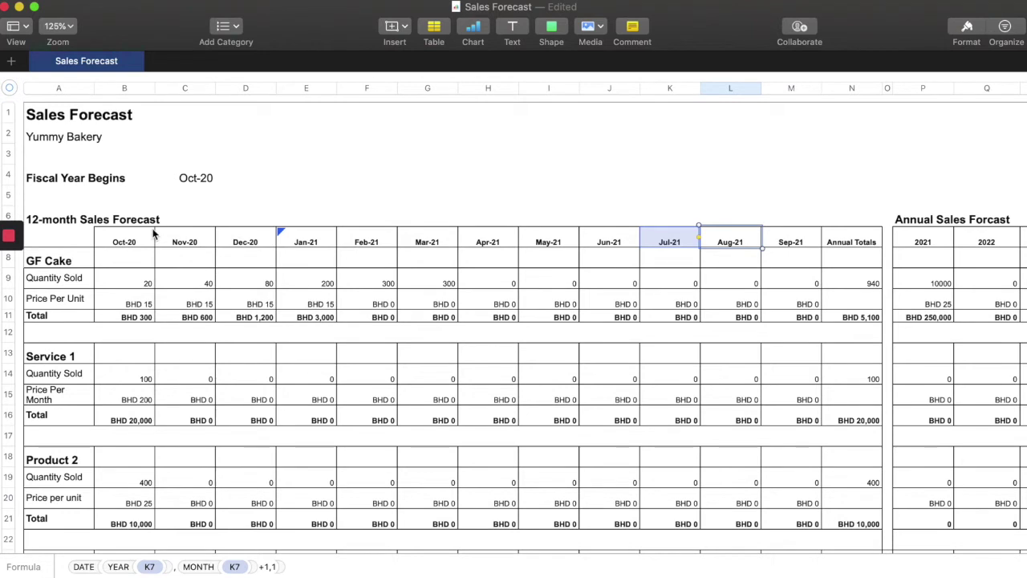
pyautogui.click(797, 242)
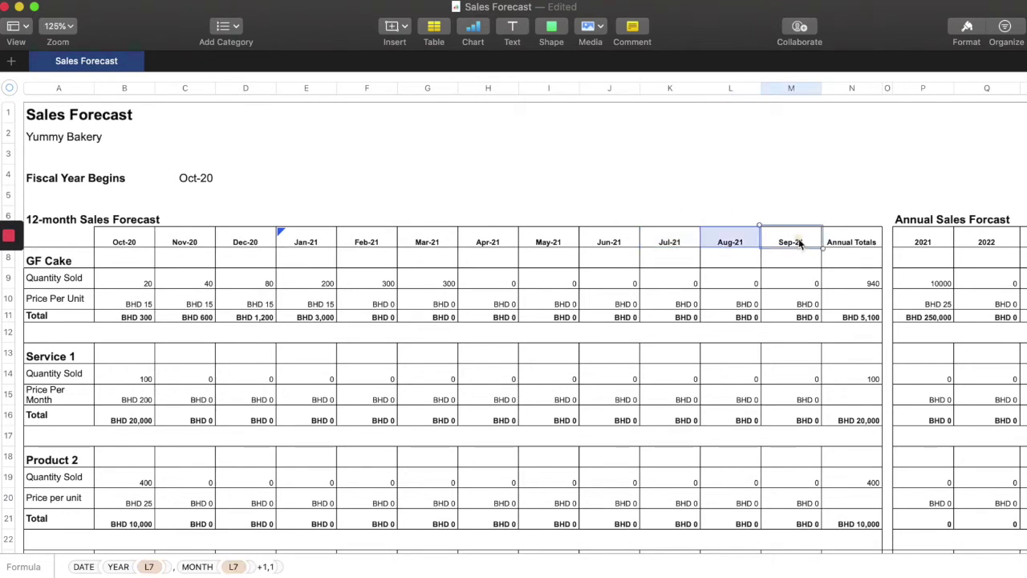
pyautogui.doubleClick(108, 244)
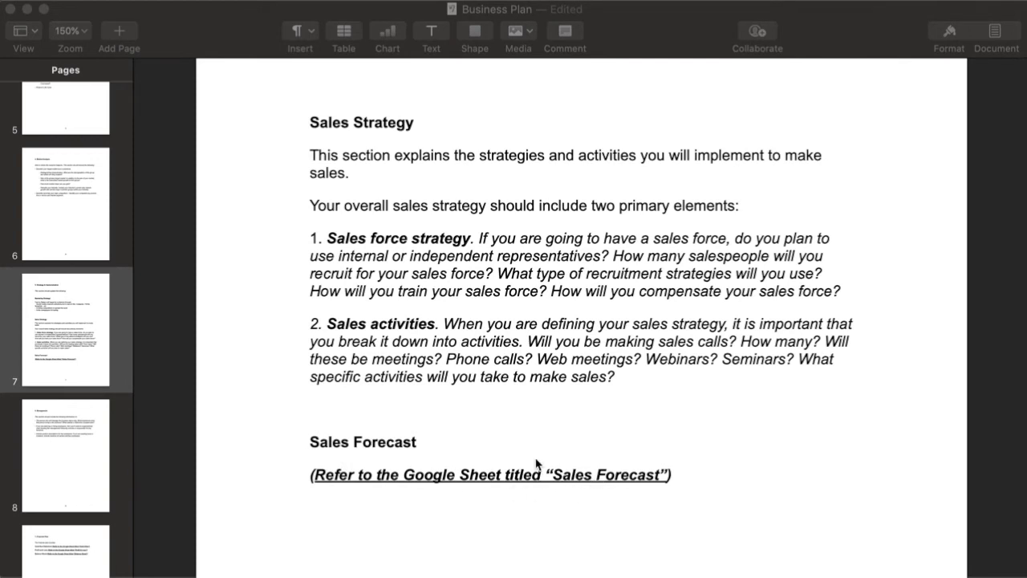
# - Review the Marketing Strategy, Sales Strategy and Sales Forecast parts of the Business Plan document, continuing to Management
pyautogui.scroll(-3, 417, 475)
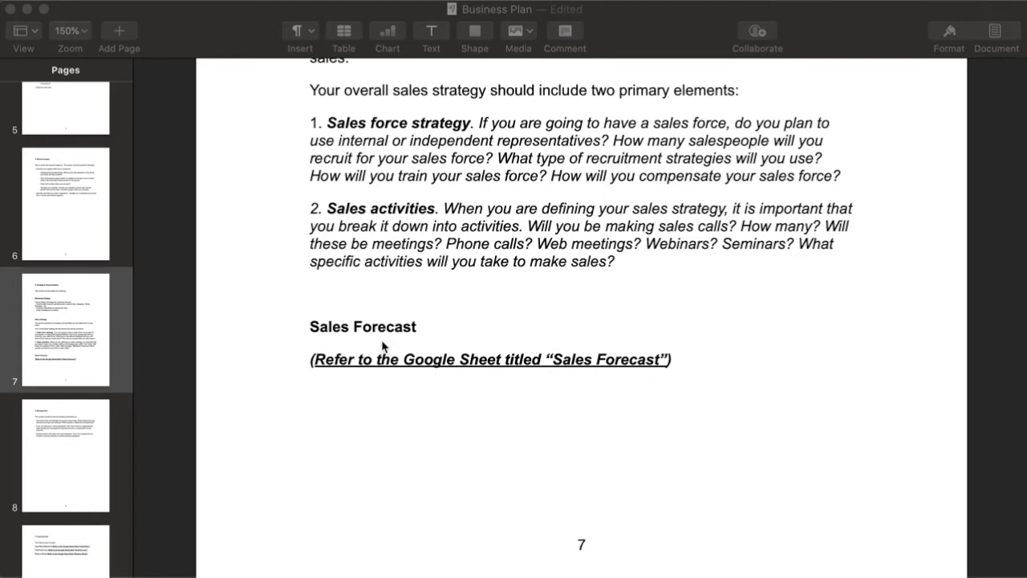
pyautogui.scroll(1, 375, 379)
pyautogui.scroll(10, 374, 377)
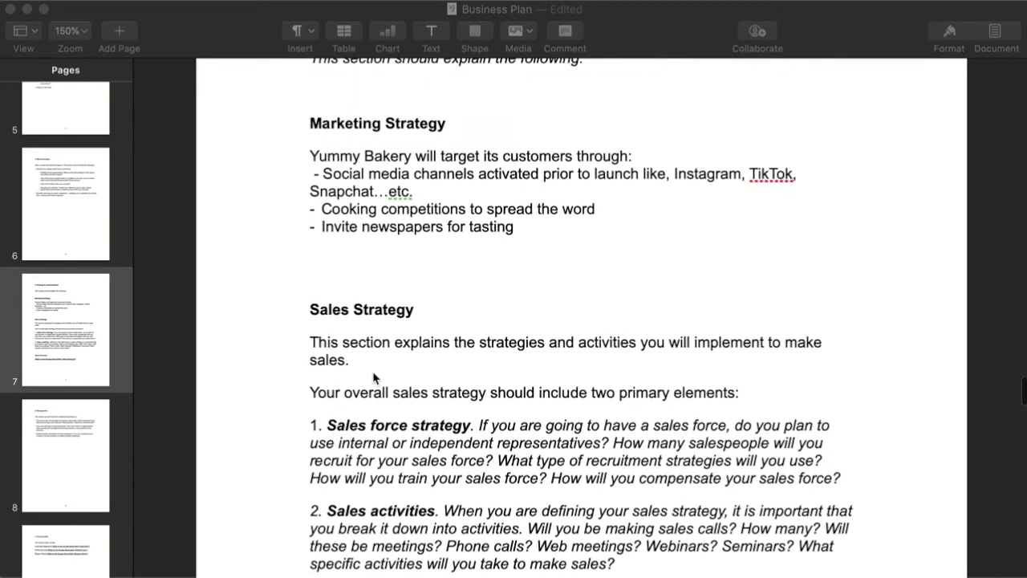
pyautogui.scroll(2, 374, 377)
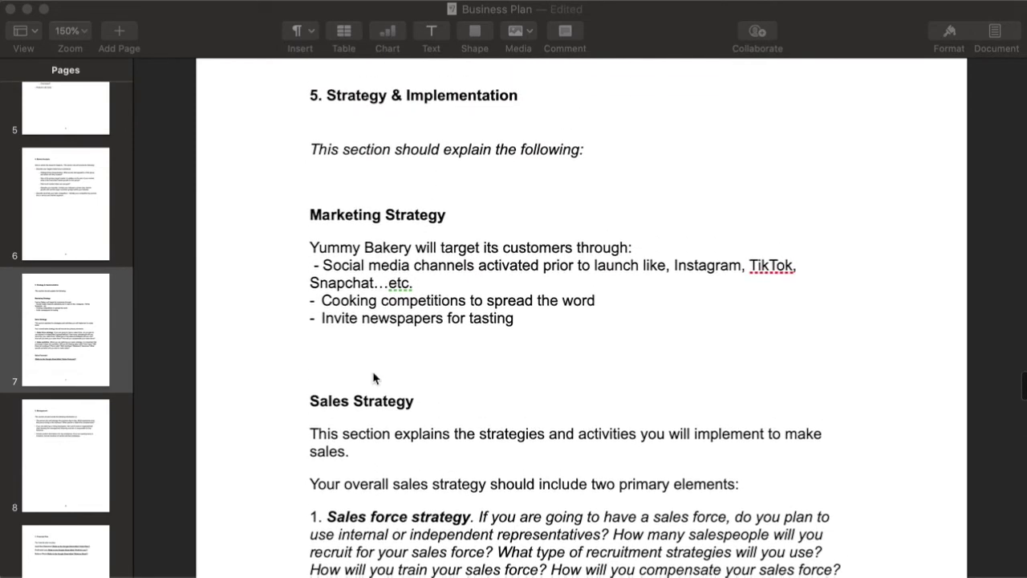
pyautogui.scroll(-5, 374, 377)
pyautogui.scroll(-8, 374, 378)
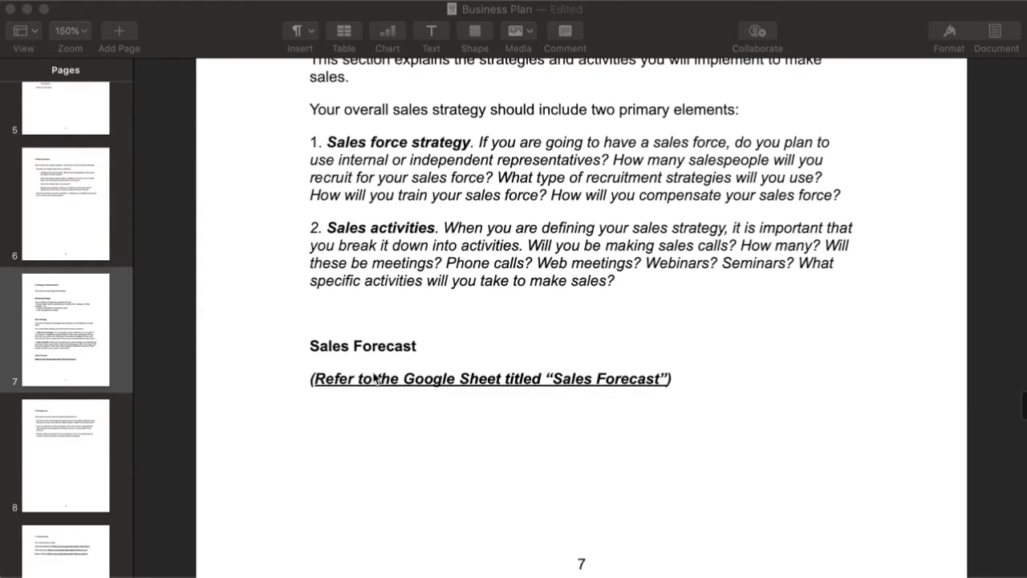
pyautogui.scroll(-2, 361, 389)
pyautogui.scroll(-15, 360, 389)
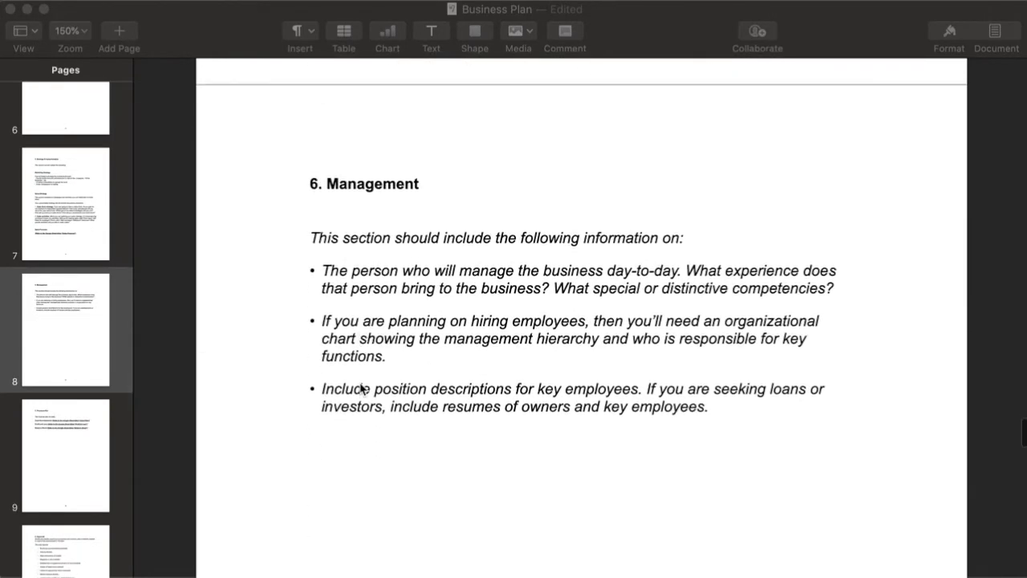
# - Read the Management section's requirements and place the text cursor below its bullet list
pyautogui.scroll(1, 313, 199)
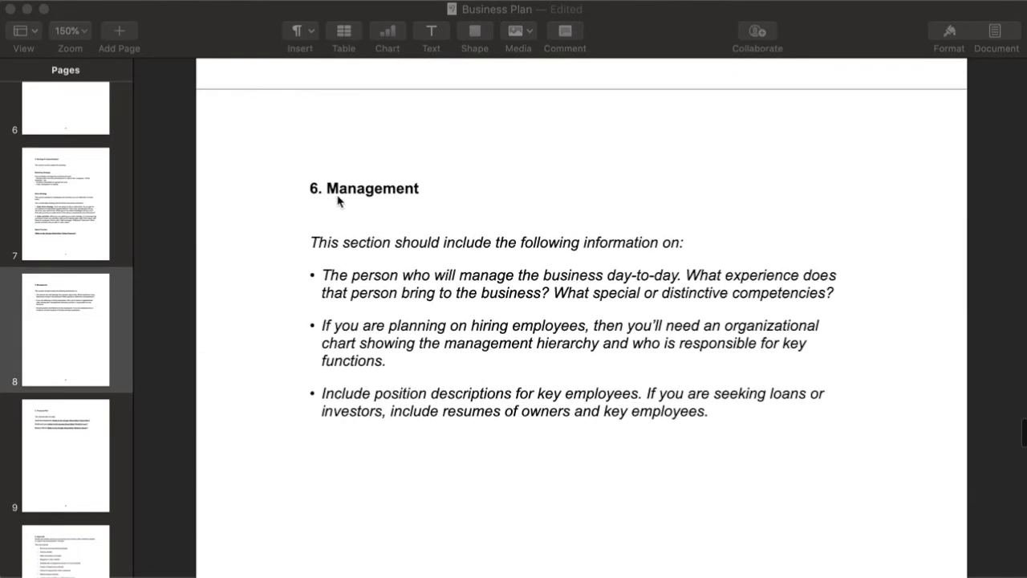
pyautogui.scroll(-1, 378, 193)
pyautogui.click(376, 185)
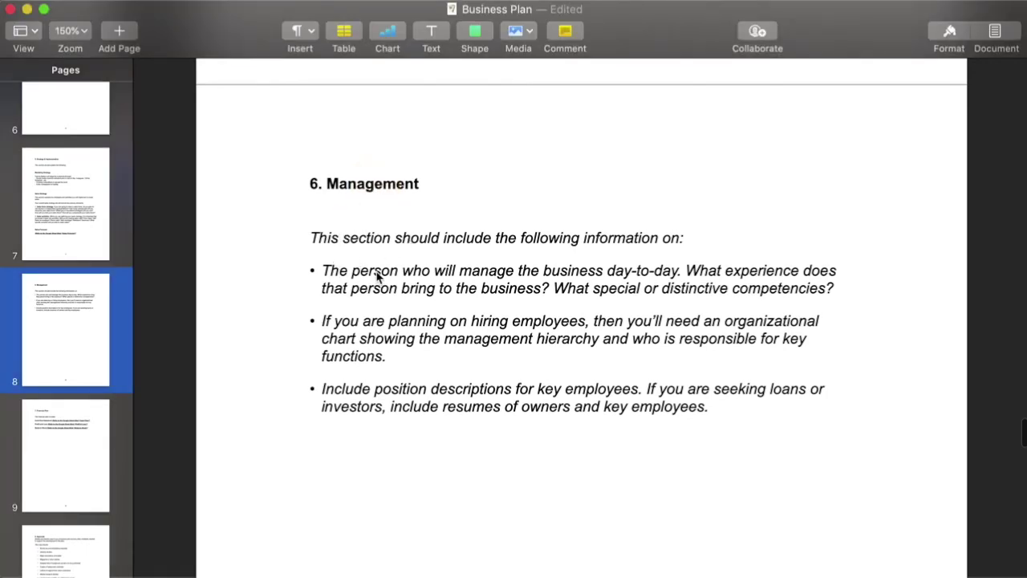
pyautogui.scroll(1, 378, 275)
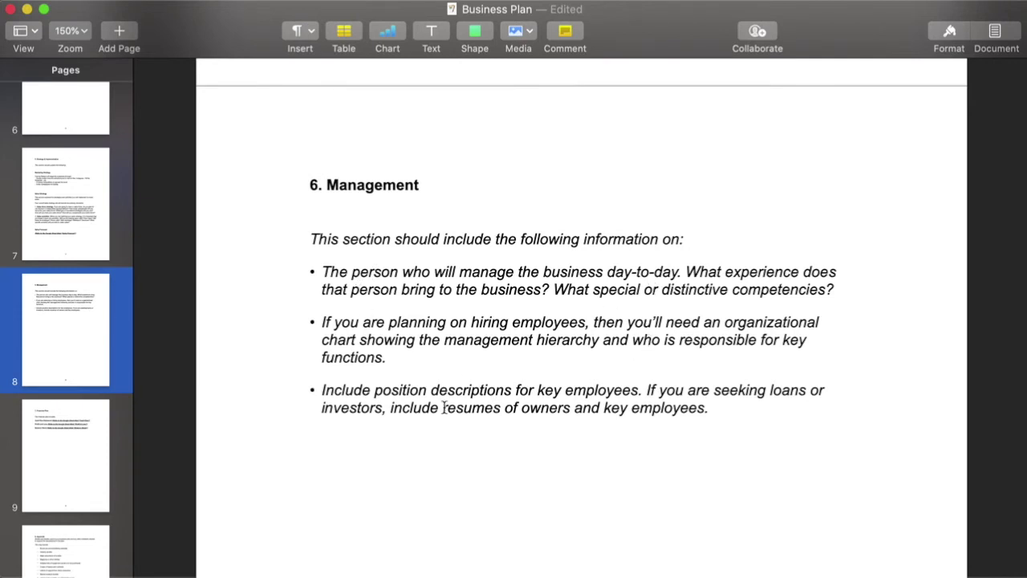
pyautogui.click(332, 472)
pyautogui.scroll(3, 357, 366)
pyautogui.scroll(-3, 358, 366)
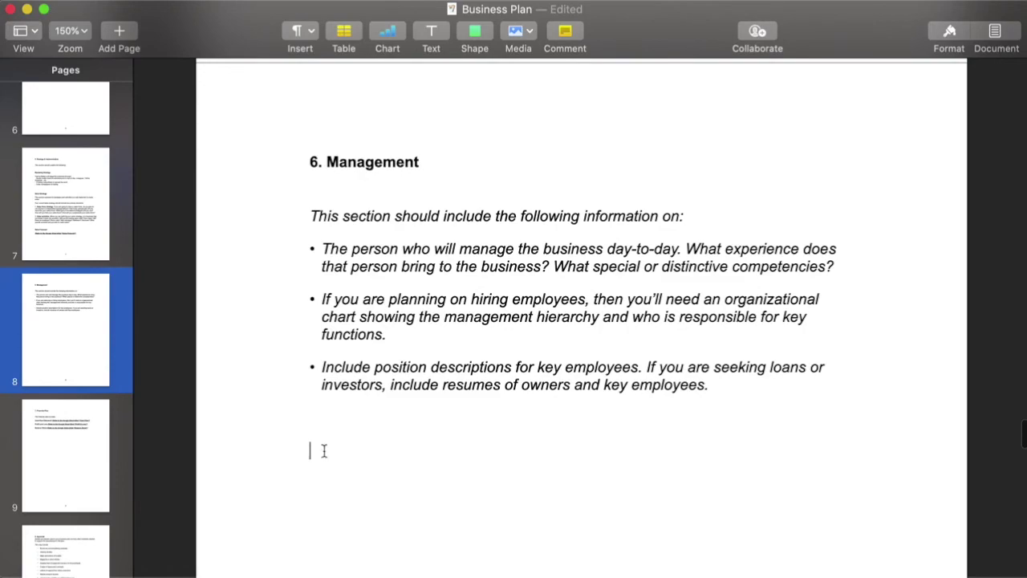
# - Copy the Company Overview sentence about Y managing day-to-day operations and S handling marketing and business development
pyautogui.scroll(15, 349, 388)
pyautogui.scroll(5, 349, 389)
pyautogui.scroll(-2, 348, 394)
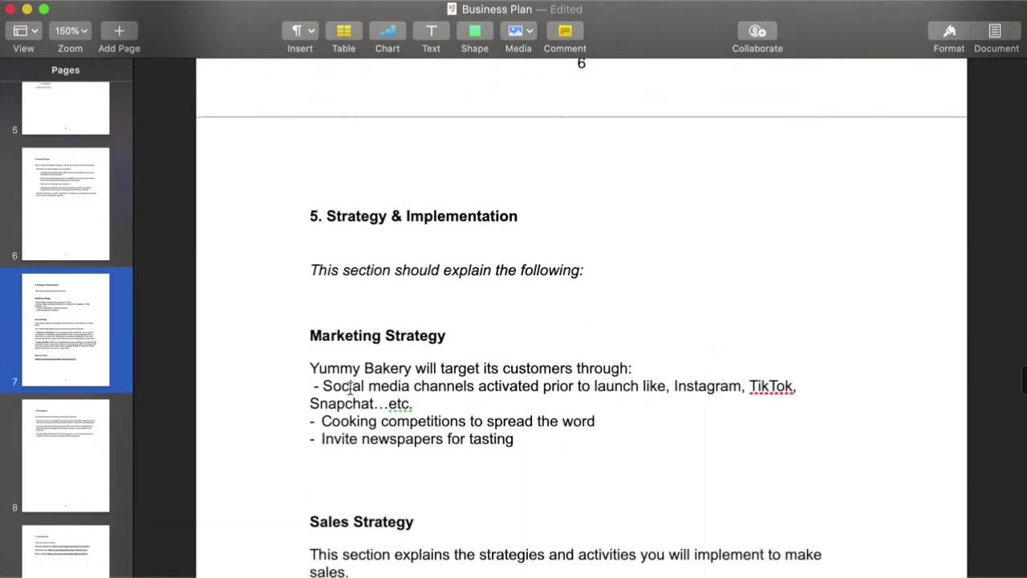
pyautogui.scroll(10, 350, 388)
pyautogui.scroll(15, 350, 388)
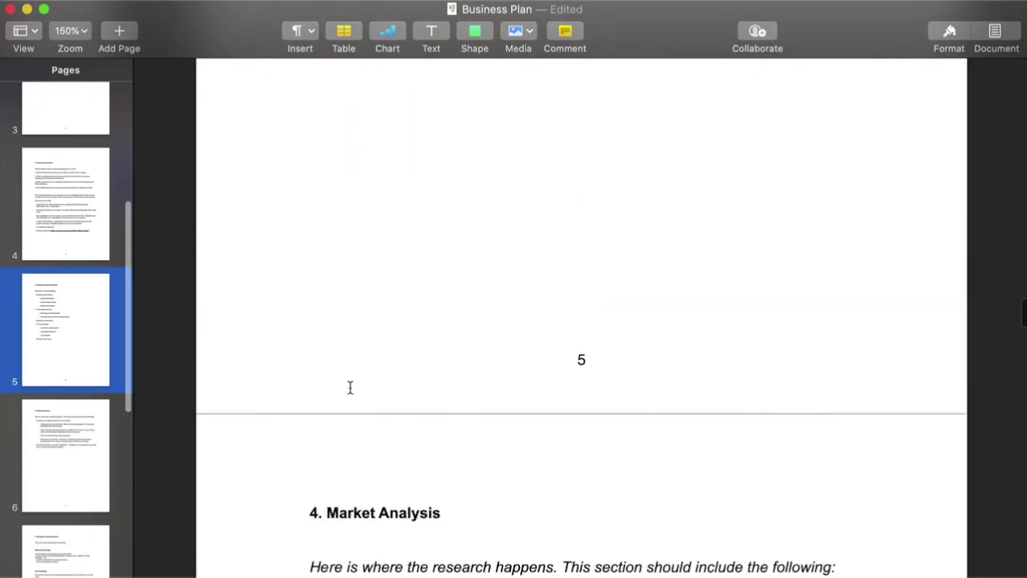
pyautogui.scroll(15, 350, 388)
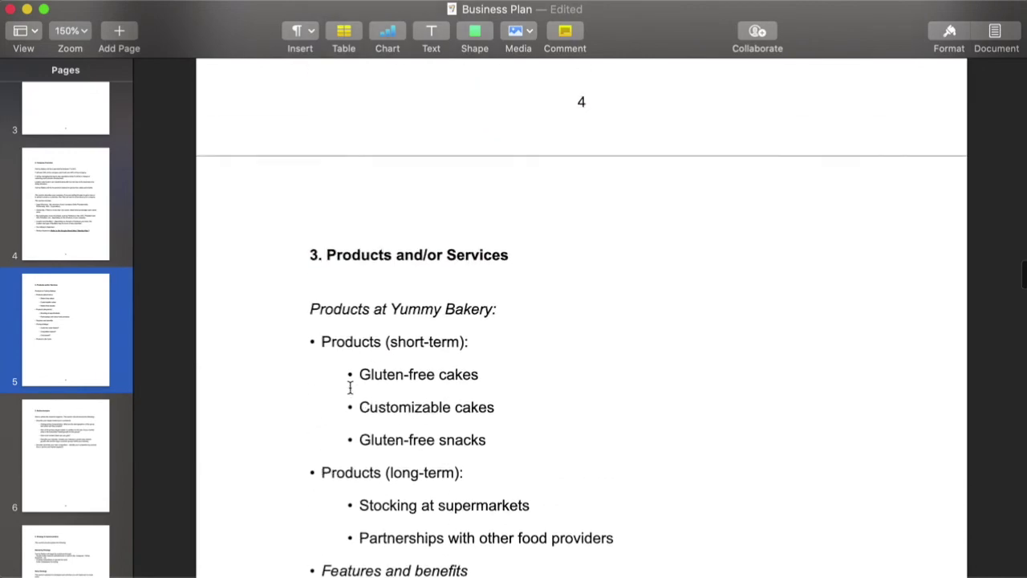
pyautogui.scroll(4, 350, 388)
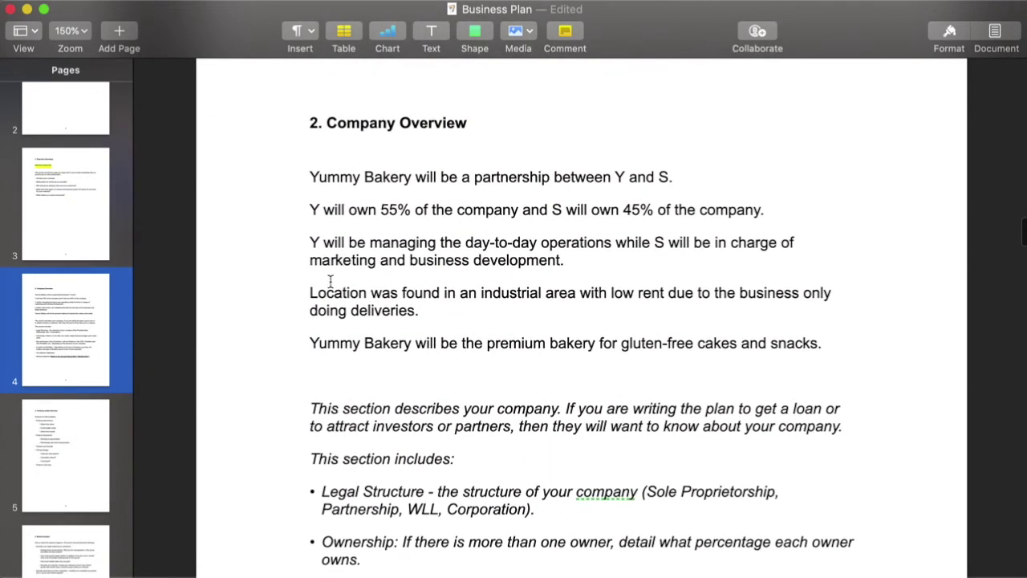
pyautogui.moveTo(306, 240); pyautogui.dragTo(568, 257)
pyautogui.press('super+c')
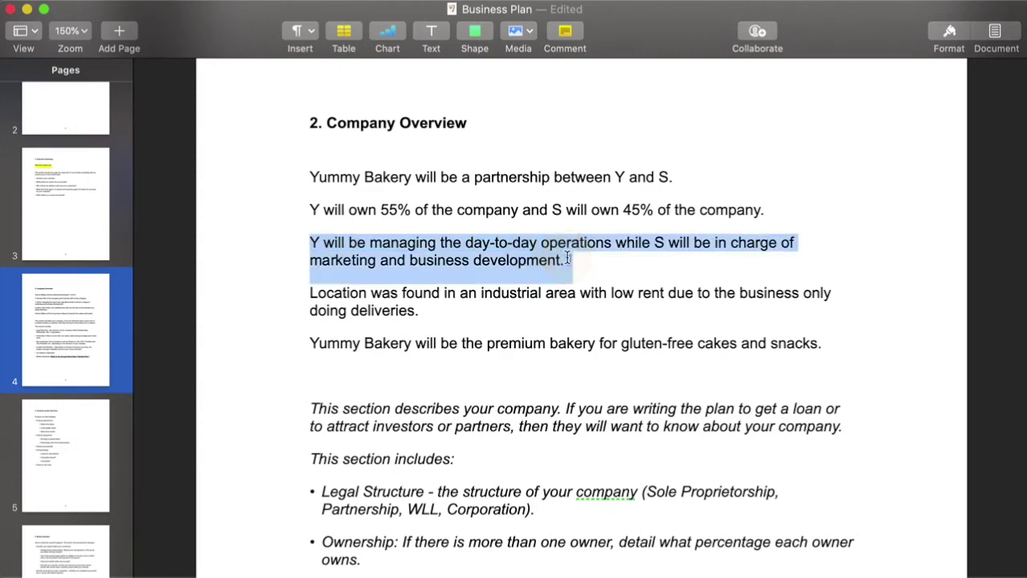
# - Paste the copied sentence about Y's and S's roles below the bullet list in the Management section
pyautogui.scroll(-20, 567, 257)
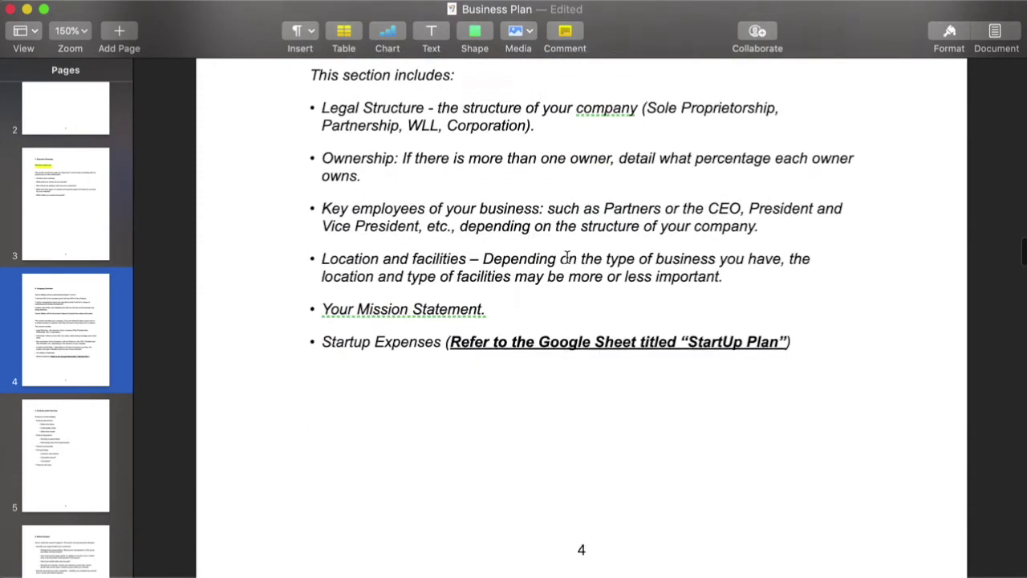
pyautogui.scroll(-20, 567, 257)
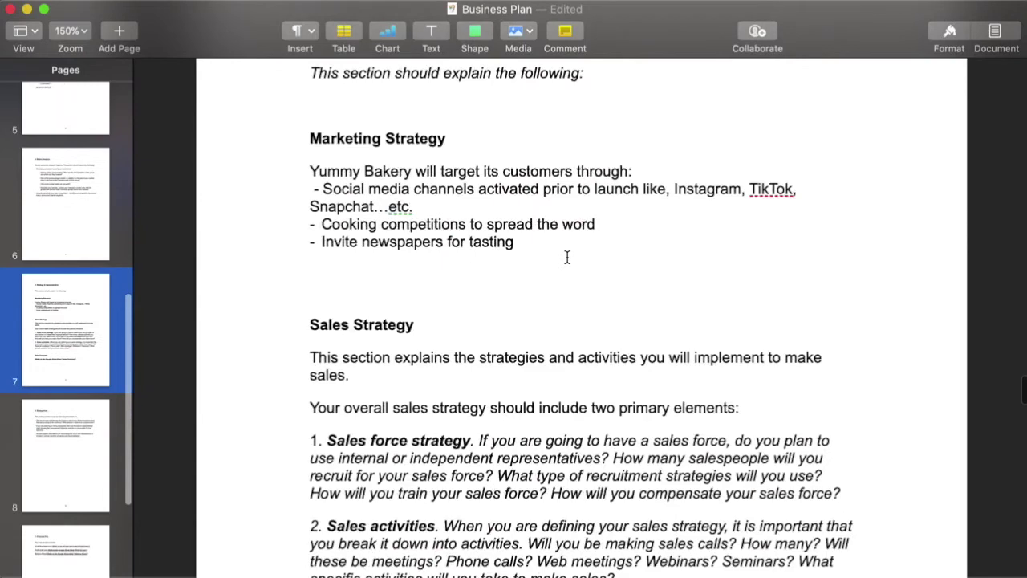
pyautogui.scroll(-10, 629, 490)
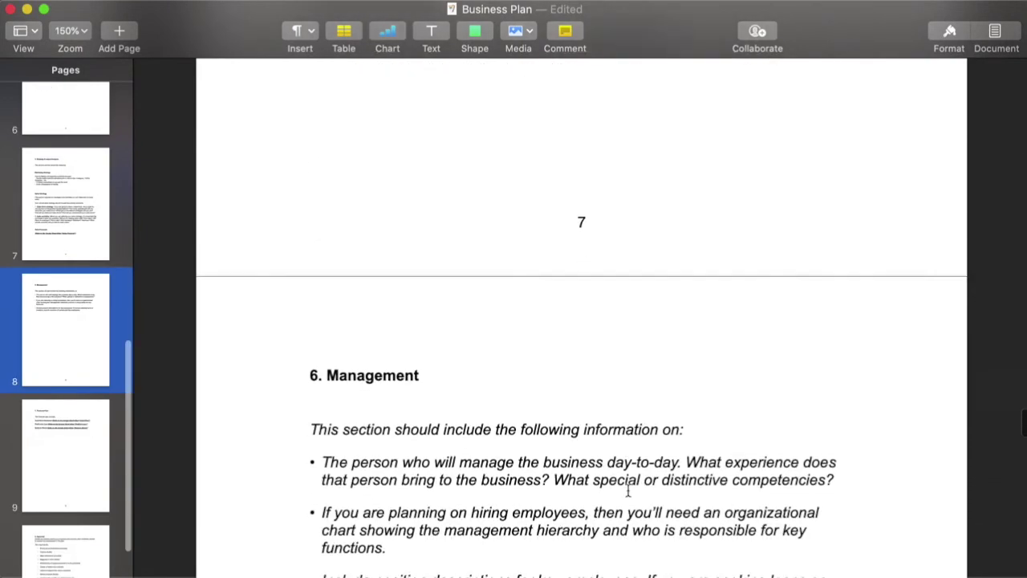
pyautogui.click(310, 360)
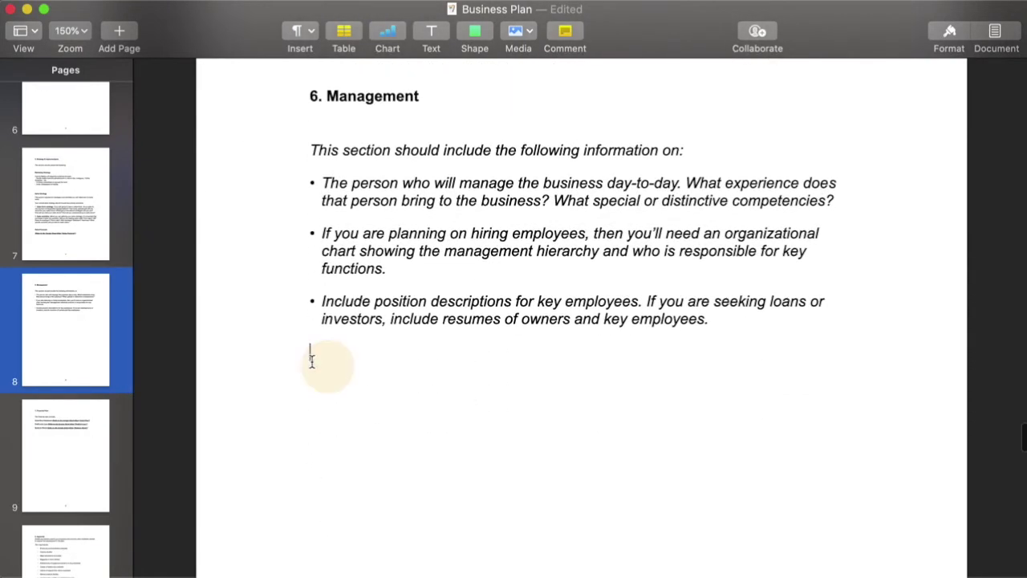
pyautogui.press('super+v')
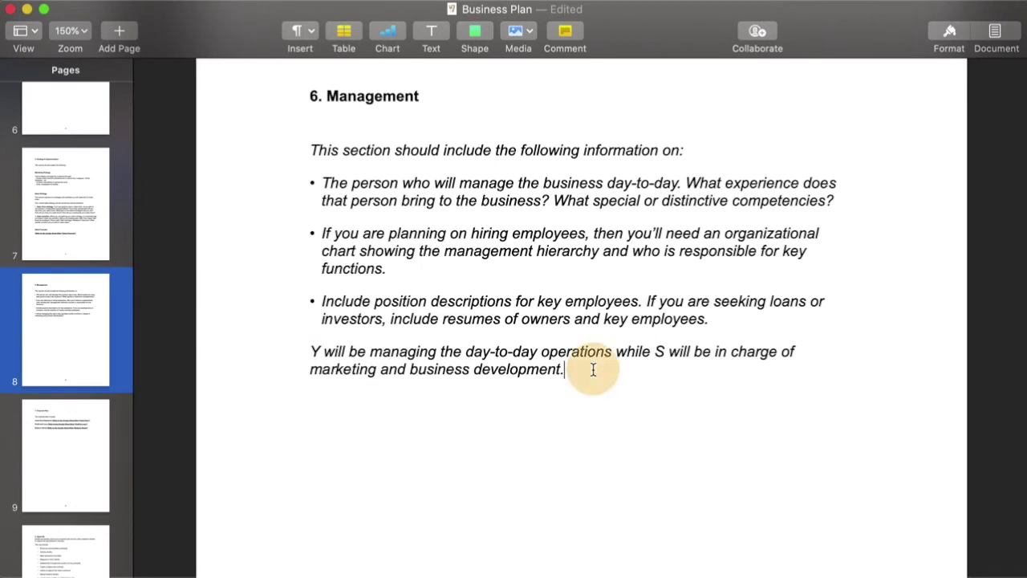
# - Add a paragraph reading "Y holds a degree in Marketing from the University of X. His experience includes project management at Company ABC."
pyautogui.write('Y hold a ')
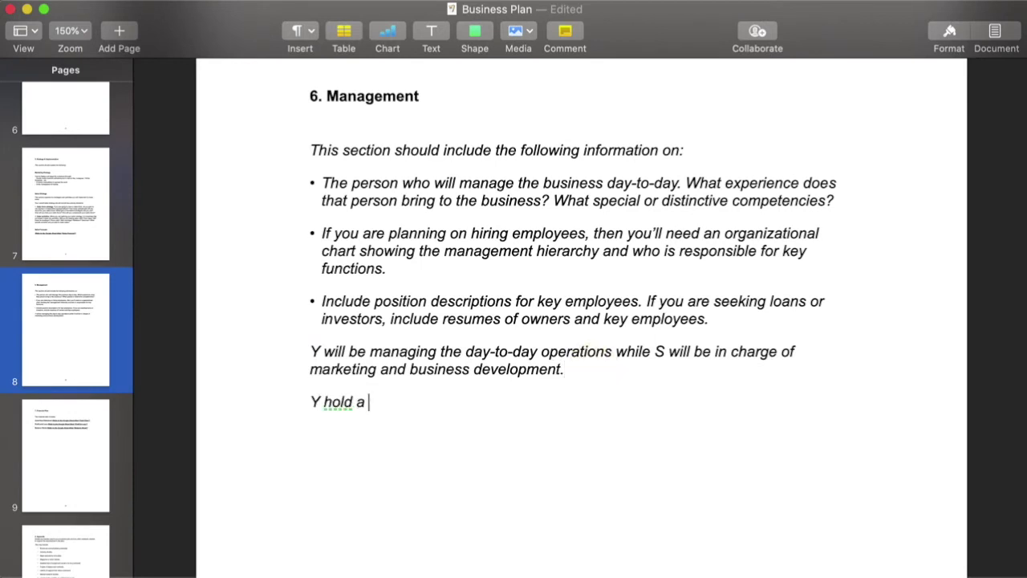
pyautogui.write('degree in Marketing from the')
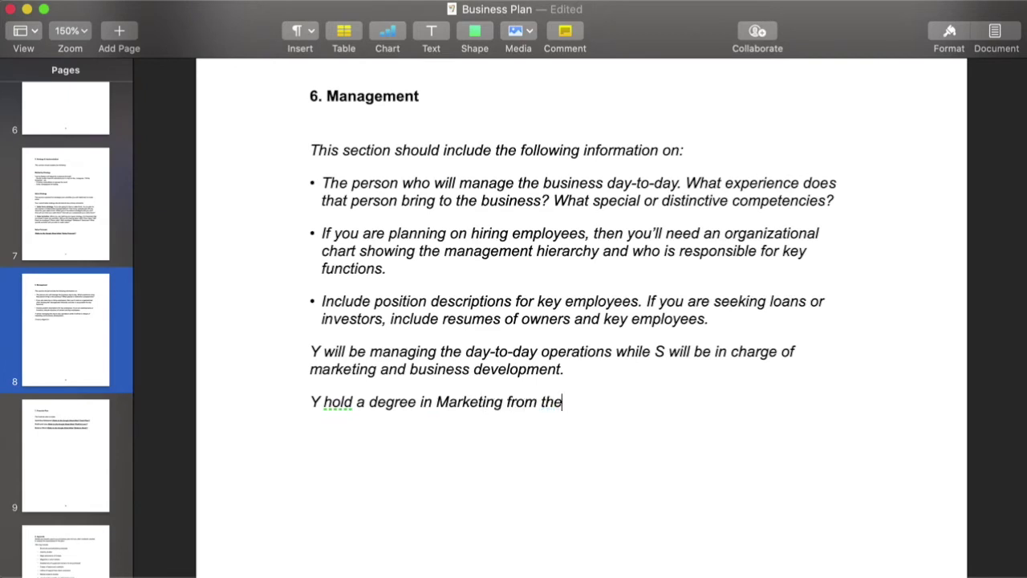
pyautogui.write('e University')
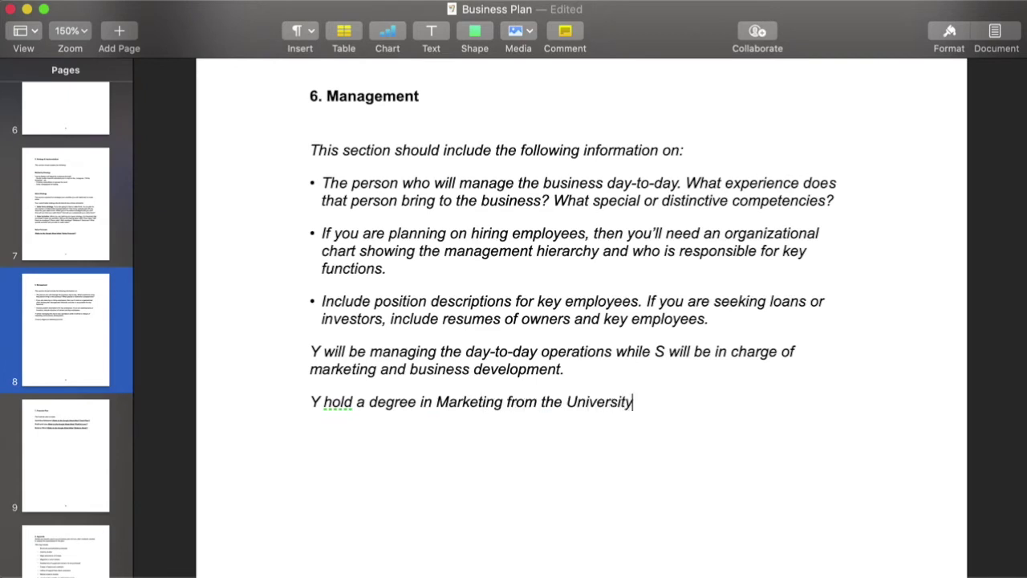
pyautogui.write(' of X.  His experience include')
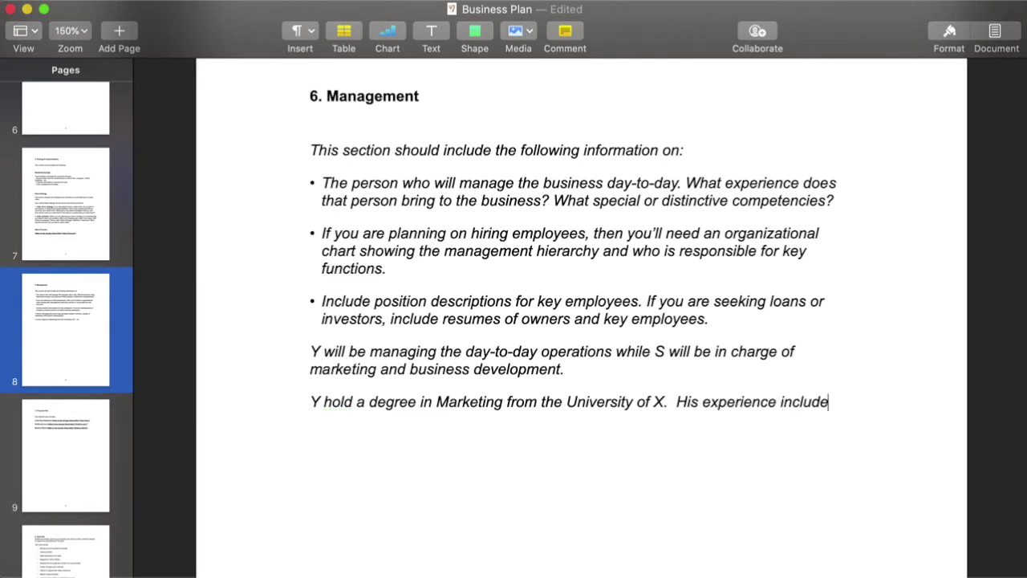
pyautogui.write('s project management at Company X')
pyautogui.press('BackSpace')
pyautogui.write('BC')
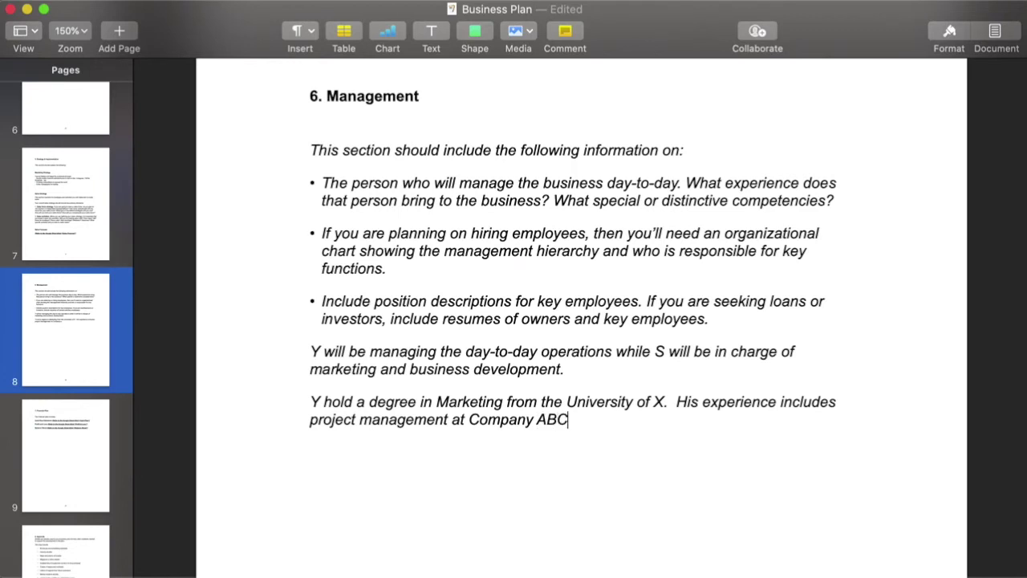
pyautogui.write('. S')
pyautogui.click(354, 404)
pyautogui.write('s')
# - Write the paragraph "S holds a Master's Degree from the University of RTY. Her experience inlcudes…" below Y's background
pyautogui.click(345, 453)
pyautogui.write('ho')
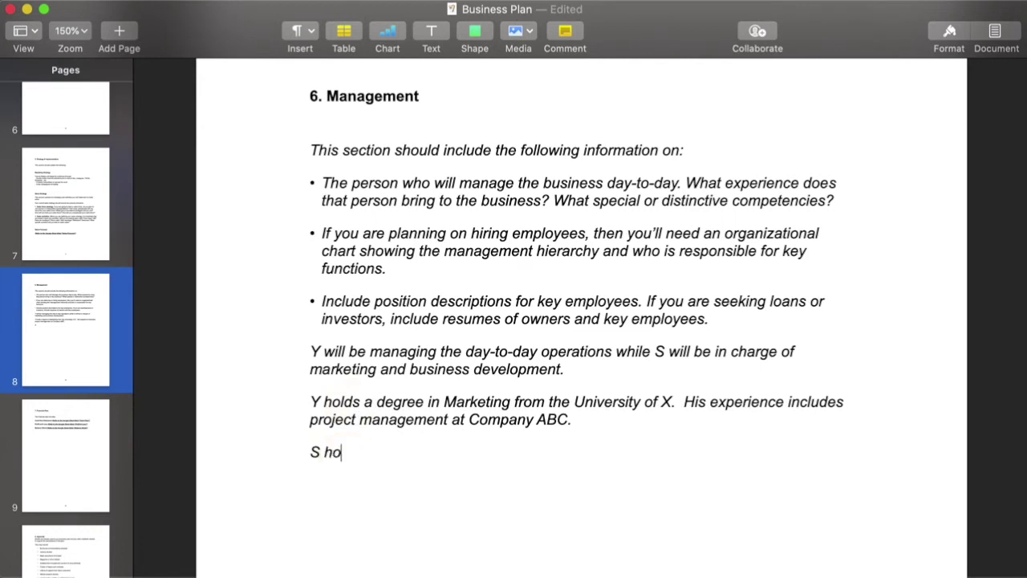
pyautogui.write('lds a Mas')
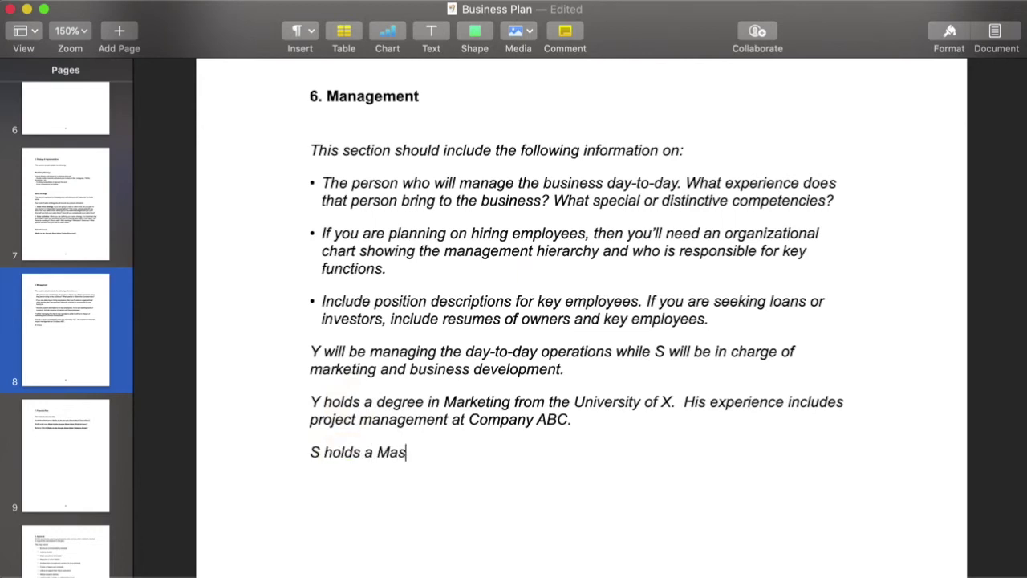
pyautogui.write("ter's Degree from thee")
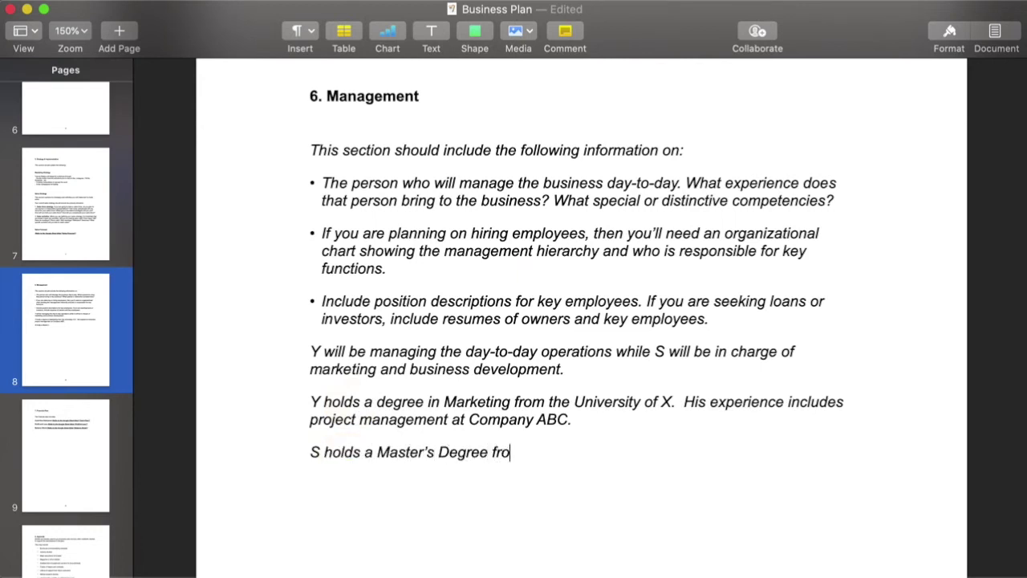
pyautogui.press('BackSpace')
pyautogui.write('University of ')
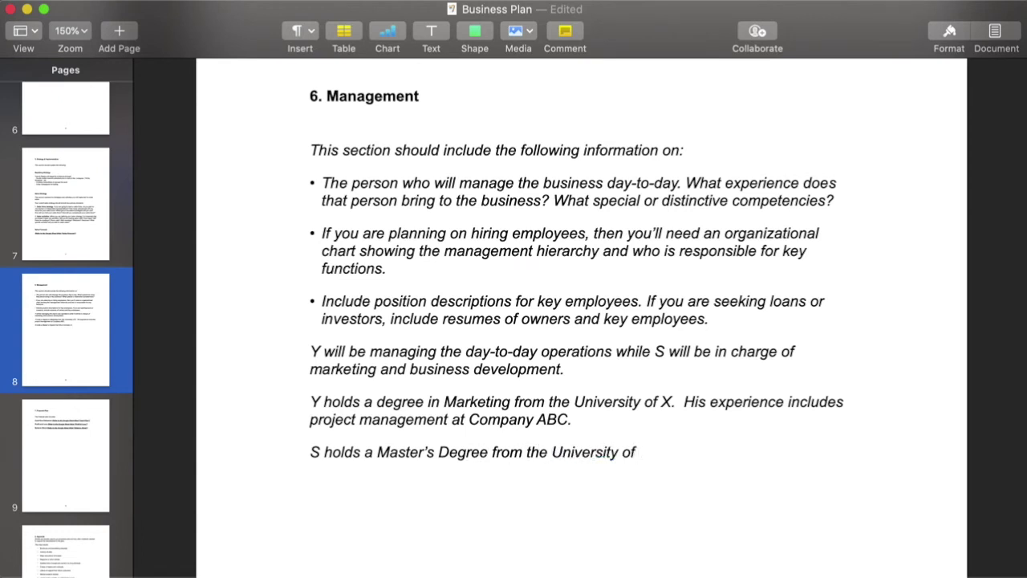
pyautogui.write('RTY')
pyautogui.write('. Her experience in')
pyautogui.write('lcudes...')
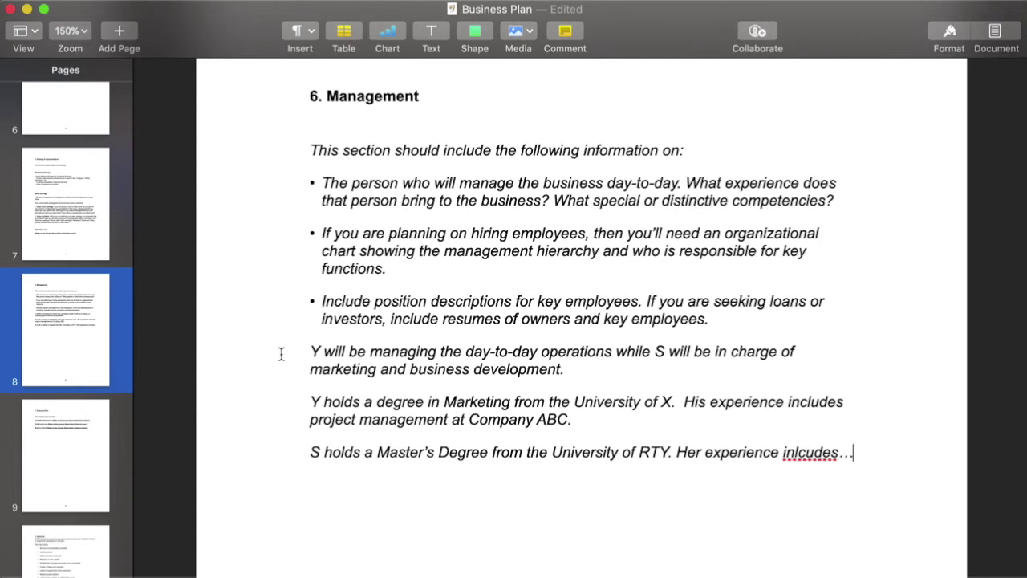
# - Check the Management bullet on hiring employees and add the paragraph "Yummy Bakery will hire 2 chefs and 1 driver."
pyautogui.moveTo(324, 184); pyautogui.dragTo(866, 200)
pyautogui.moveTo(323, 233); pyautogui.dragTo(448, 265)
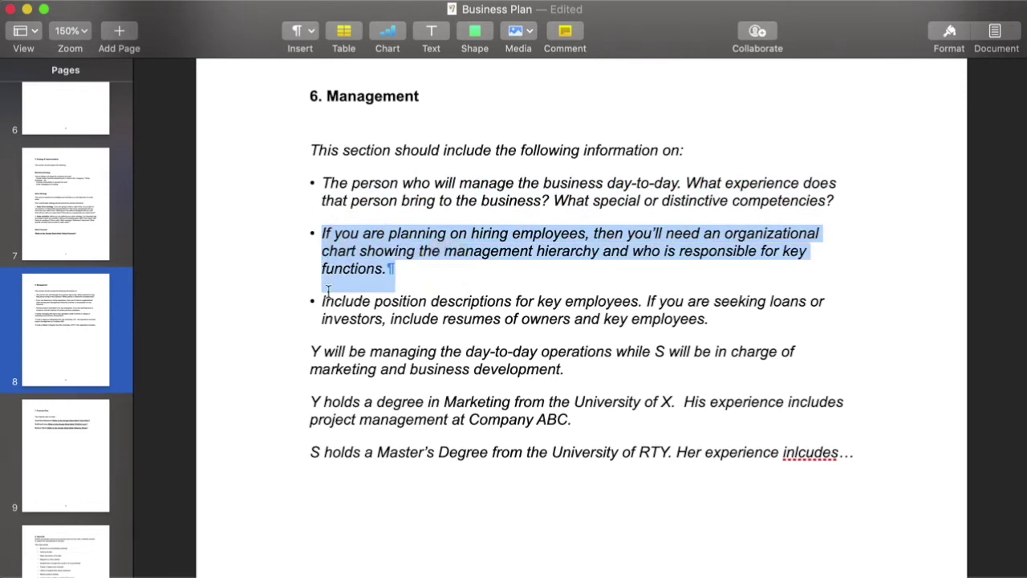
pyautogui.click(862, 454)
pyautogui.press('Return')
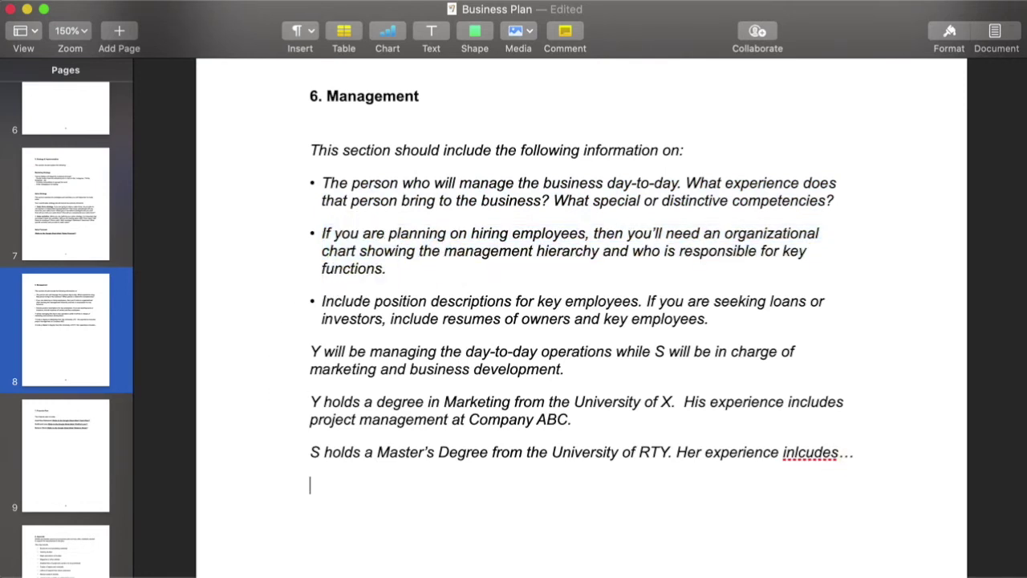
pyautogui.write('Yummy Bakery ')
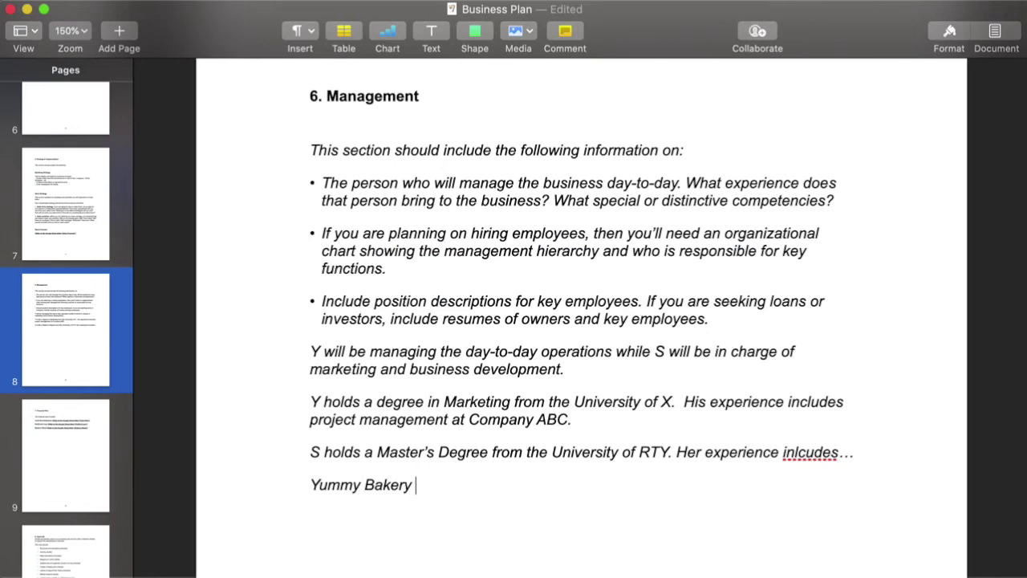
pyautogui.write('will hire 2 che')
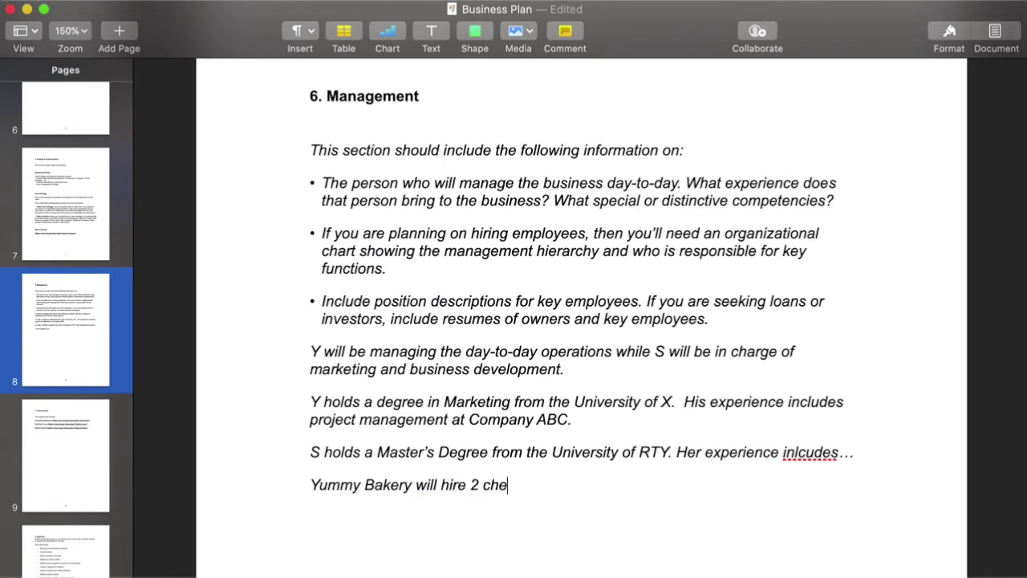
pyautogui.write('fs and 1 driver.')
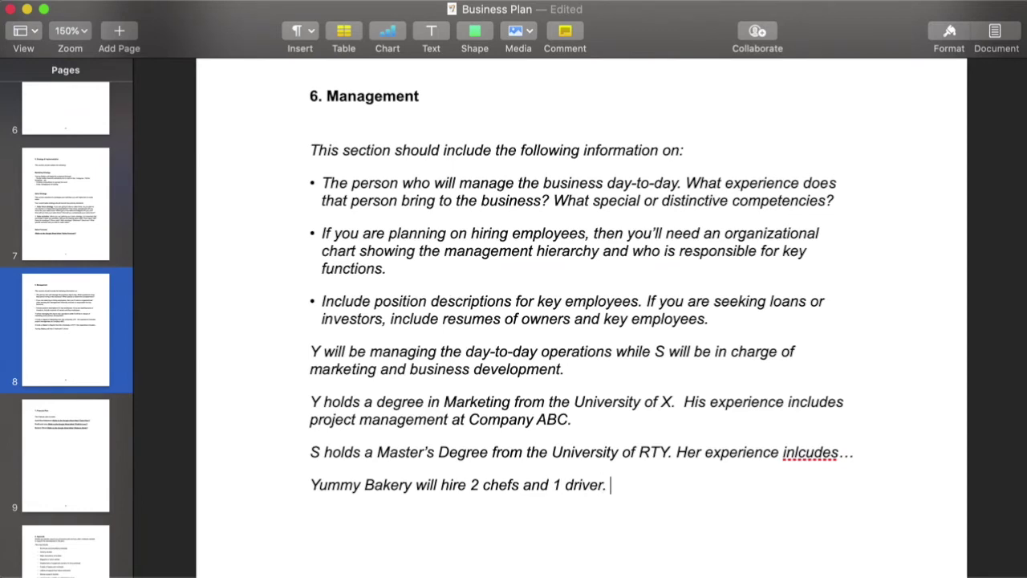
# - Select the four paragraphs written below the Management bullet list to review them against the requirements
pyautogui.click(296, 348)
pyautogui.scroll(-3, 642, 482)
pyautogui.scroll(4, 642, 482)
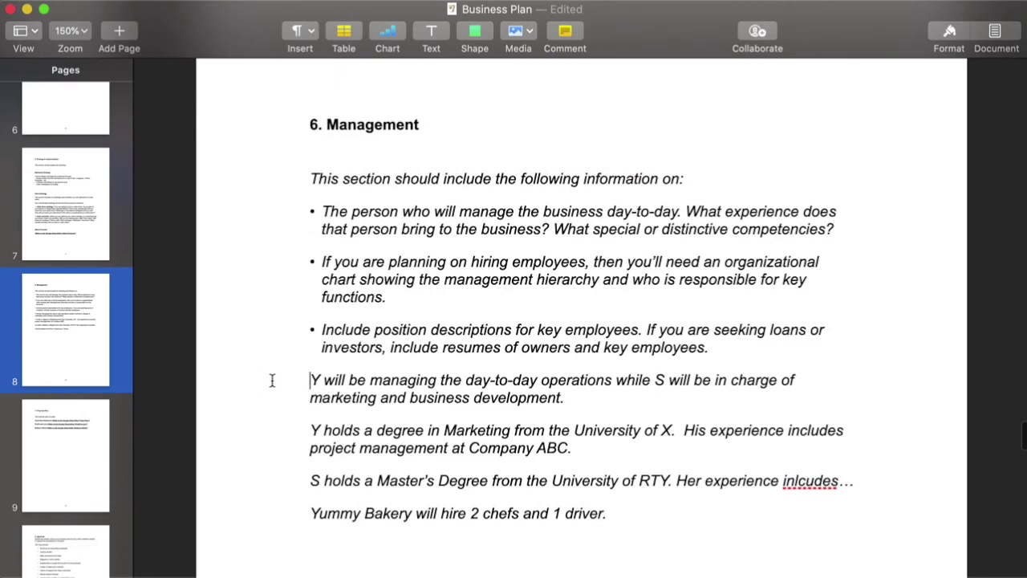
pyautogui.moveTo(280, 378); pyautogui.dragTo(676, 523)
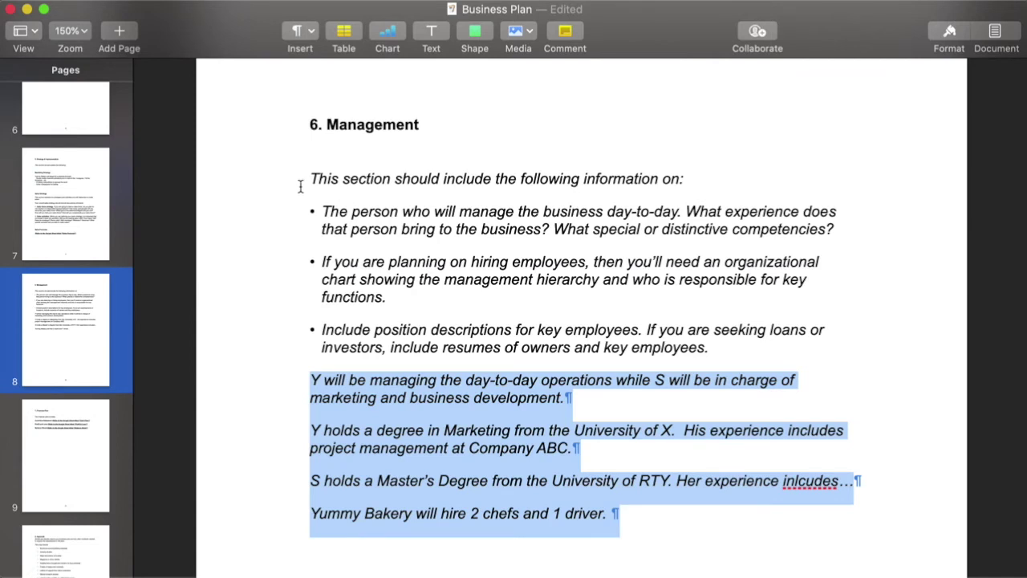
# - Read the Financial Plan section, highlighting Cash-flow Statement, Profit and Loss, and Balance Sheet in turn
pyautogui.scroll(-3, 333, 261)
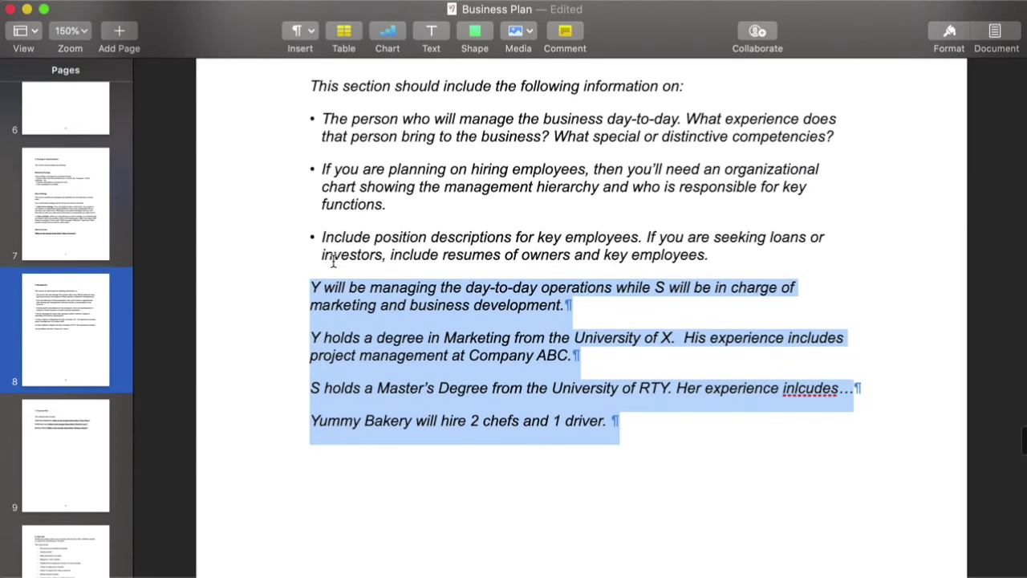
pyautogui.scroll(-12, 333, 261)
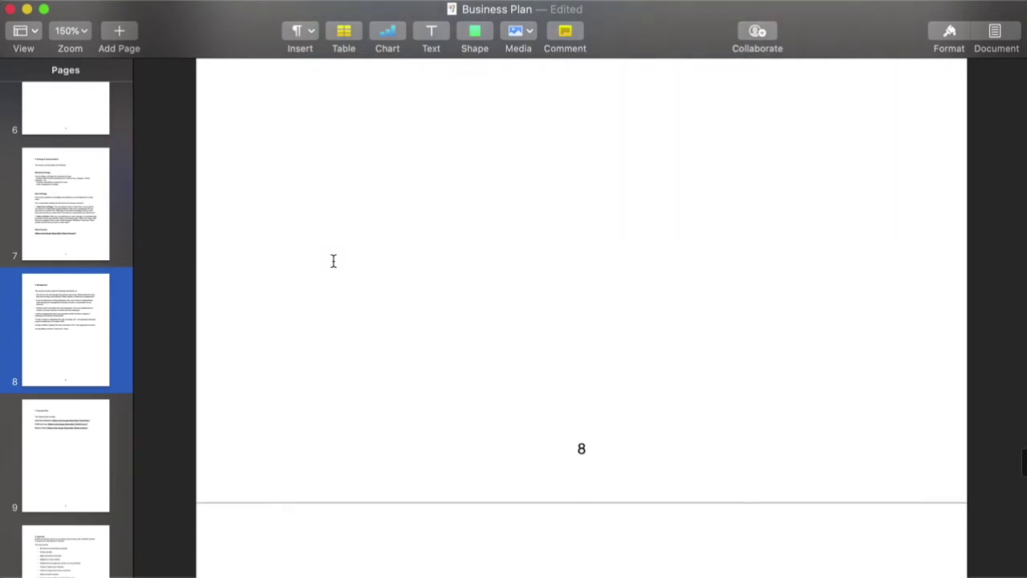
pyautogui.scroll(-12, 333, 261)
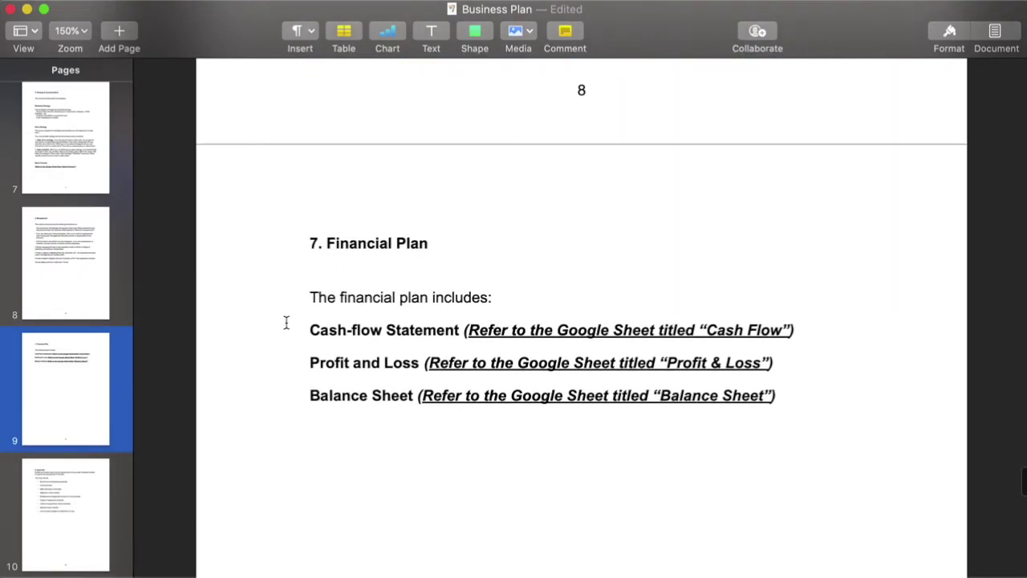
pyautogui.click(297, 306)
pyautogui.click(300, 330)
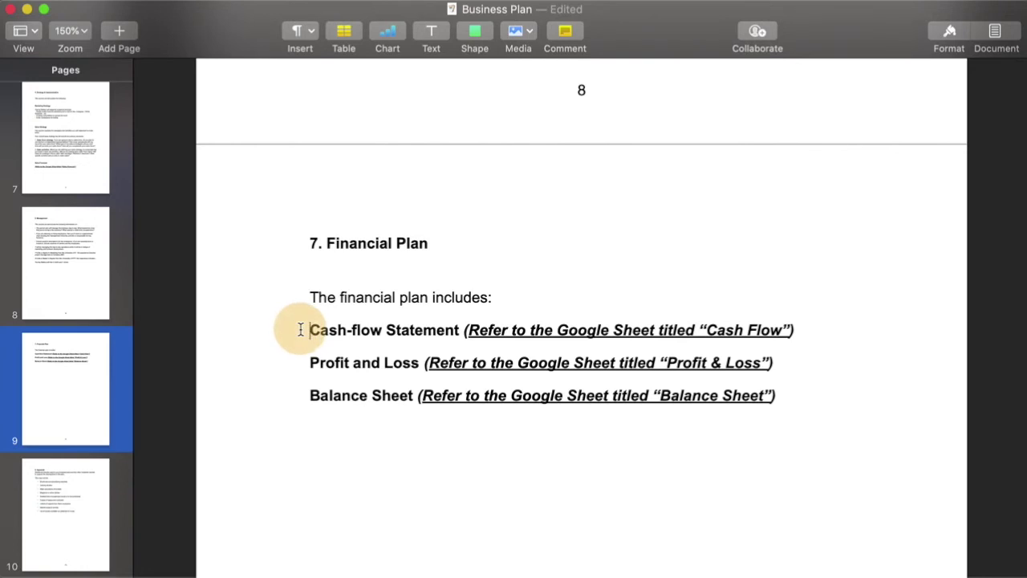
pyautogui.click(305, 362)
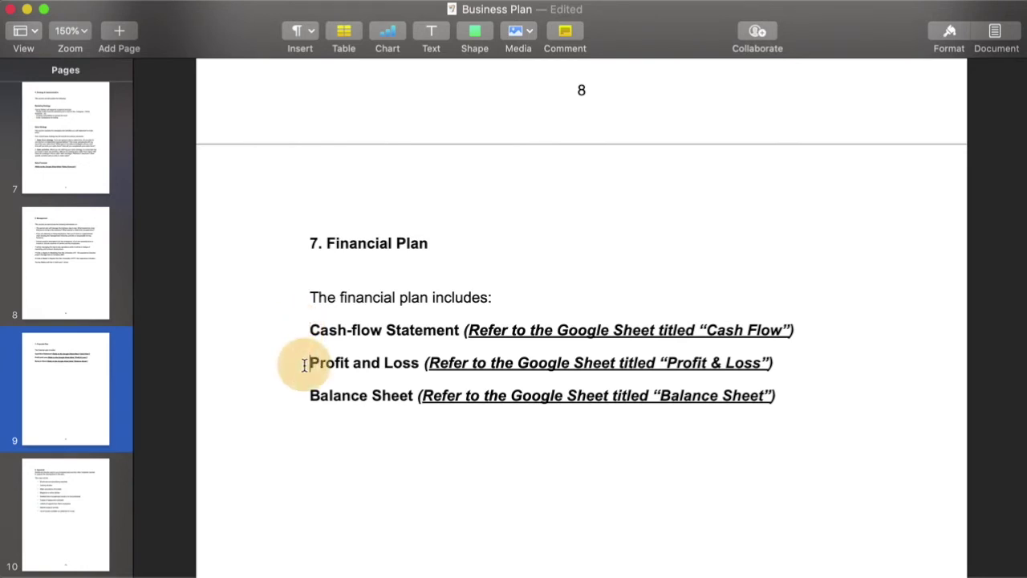
pyautogui.moveTo(305, 330); pyautogui.dragTo(459, 330)
pyautogui.moveTo(299, 363); pyautogui.dragTo(419, 363)
pyautogui.moveTo(305, 395); pyautogui.dragTo(412, 395)
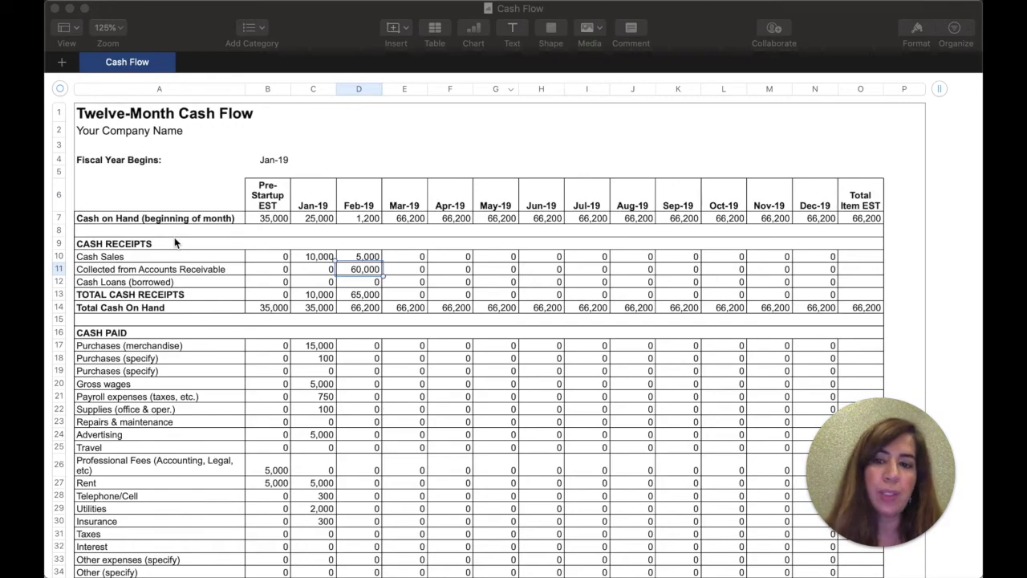
# - Examine the Twelve-Month Cash Flow sheet's cash on hand, cash receipts, cash paid and end-of-month cash position rows
pyautogui.scroll(-5, 293, 281)
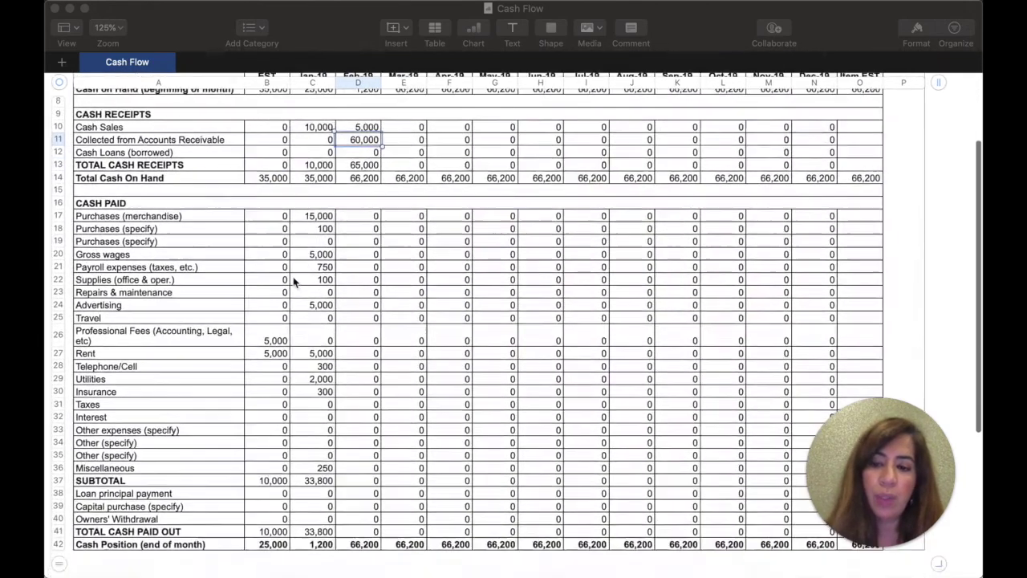
pyautogui.scroll(-3, 294, 281)
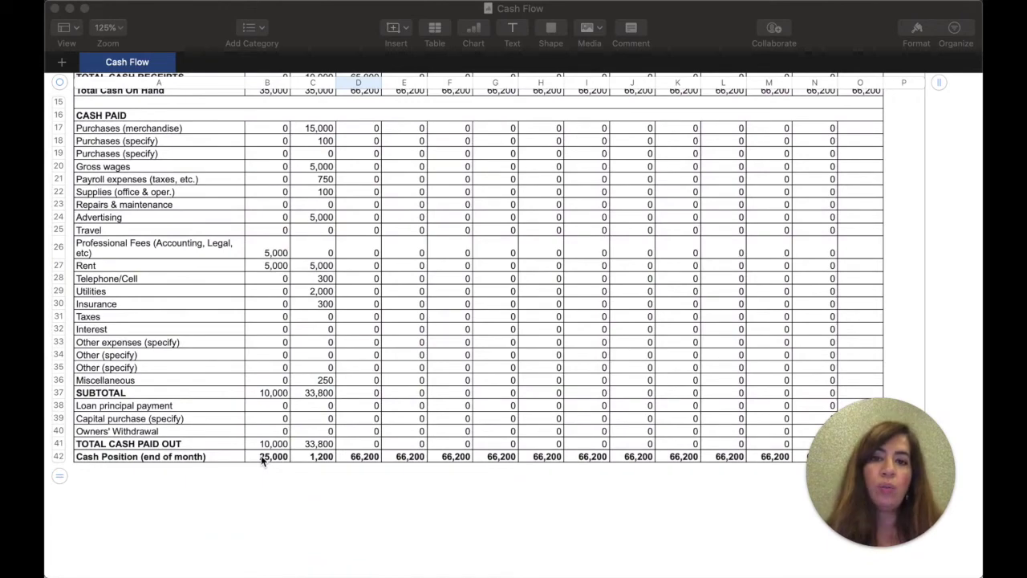
pyautogui.scroll(6, 260, 455)
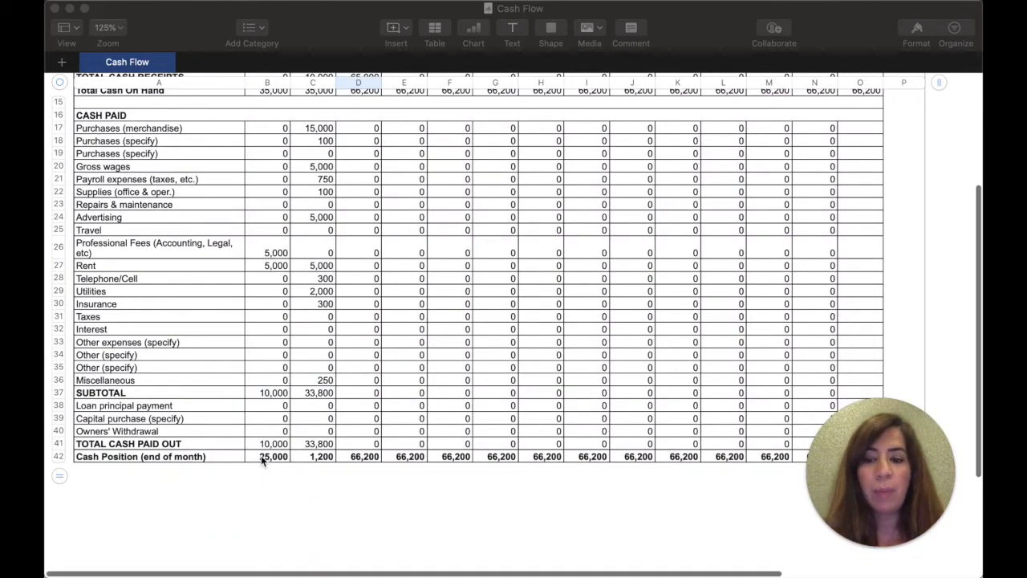
pyautogui.scroll(2, 261, 455)
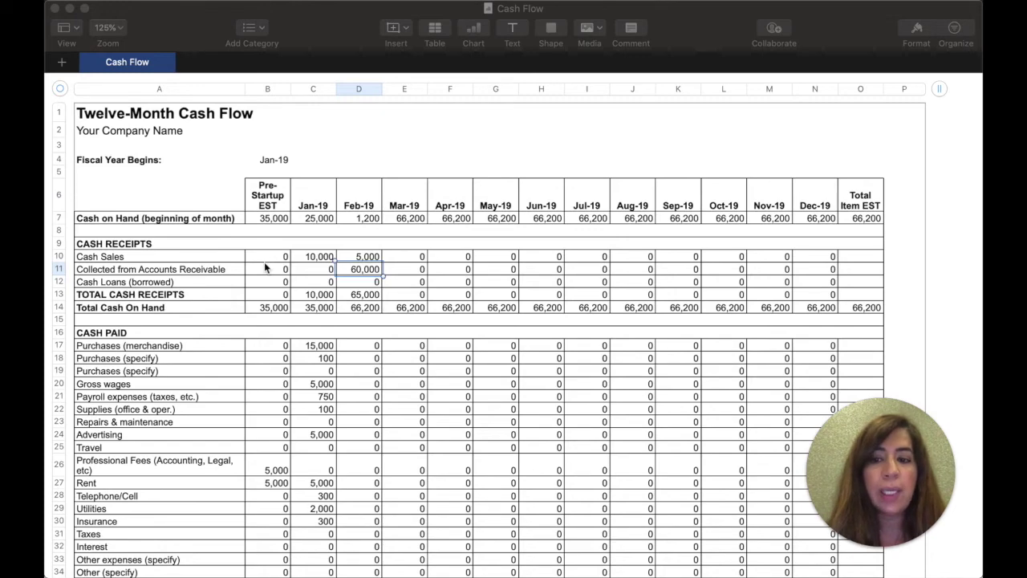
pyautogui.scroll(-1, 190, 311)
pyautogui.scroll(1, 191, 312)
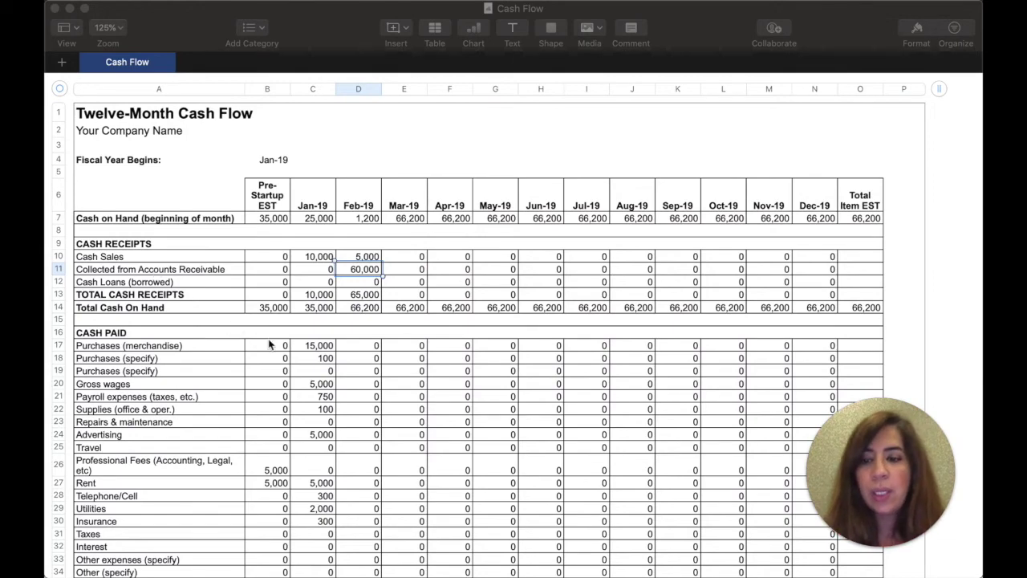
pyautogui.scroll(-1, 279, 272)
pyautogui.scroll(-5, 280, 272)
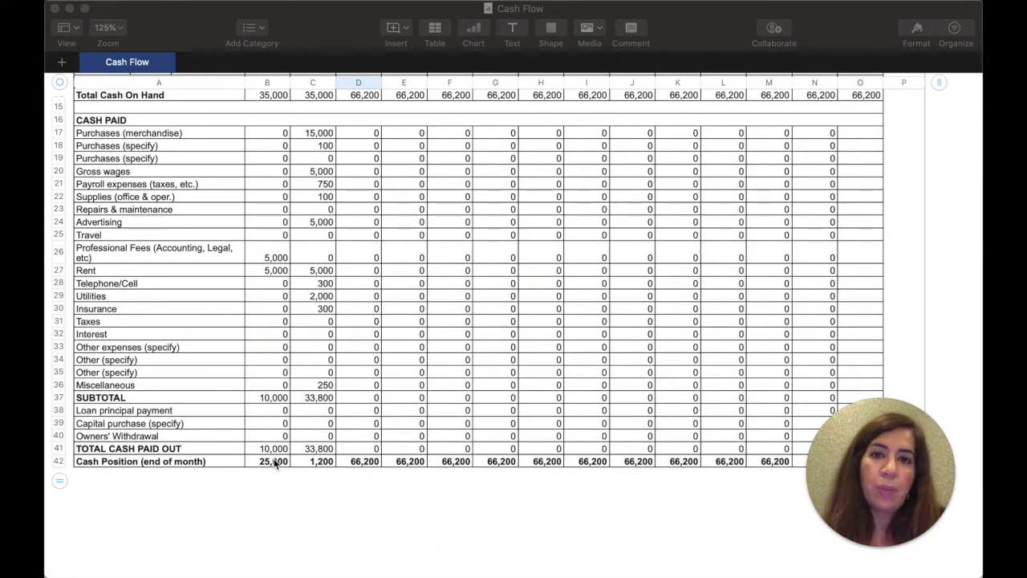
pyautogui.scroll(5, 283, 385)
pyautogui.scroll(2, 283, 385)
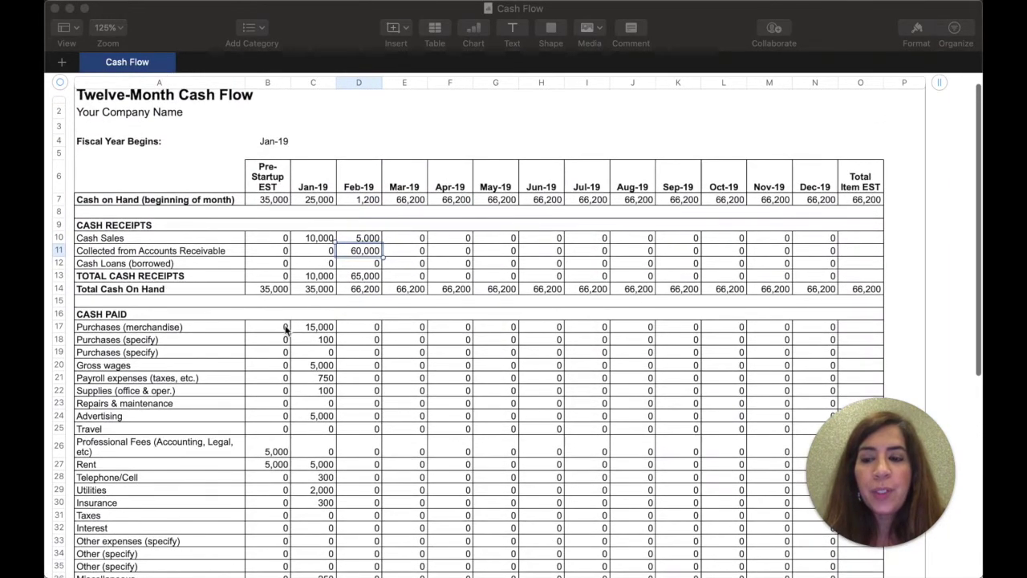
# - Examine the Pre-Startup column's beginning Cash on Hand and the formula behind its Total Cash On Hand
pyautogui.click(260, 202)
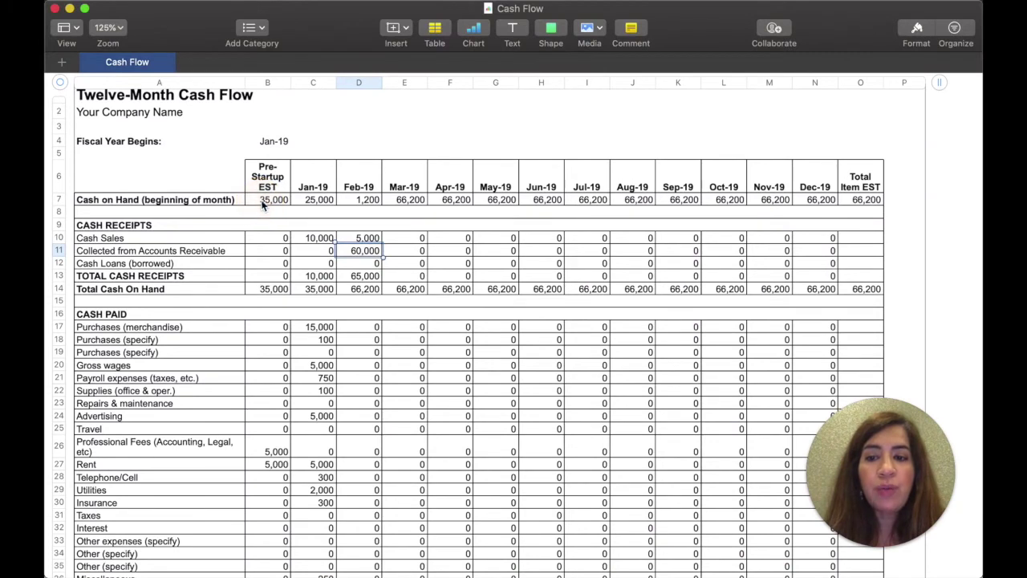
pyautogui.click(271, 204)
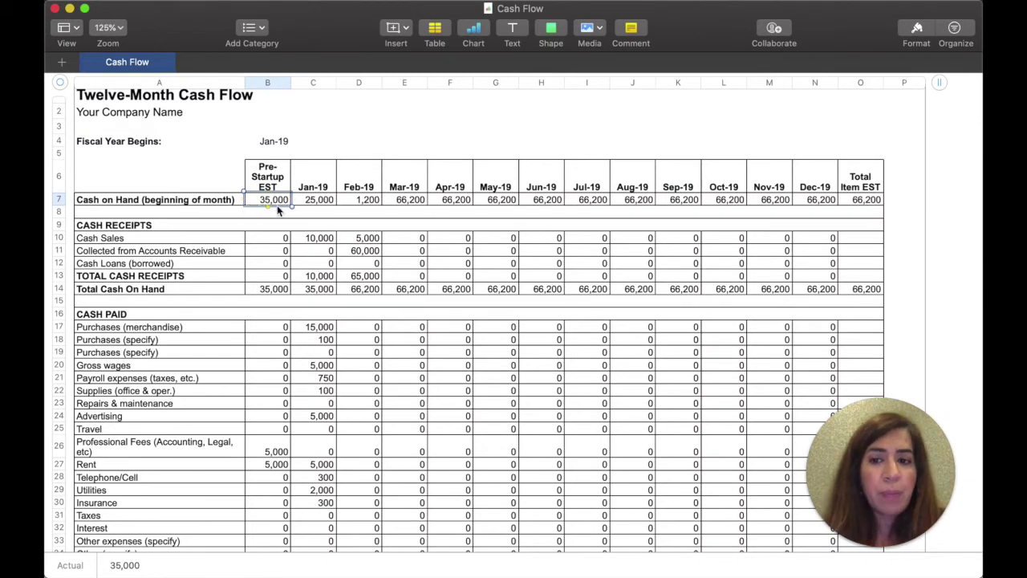
pyautogui.click(276, 205)
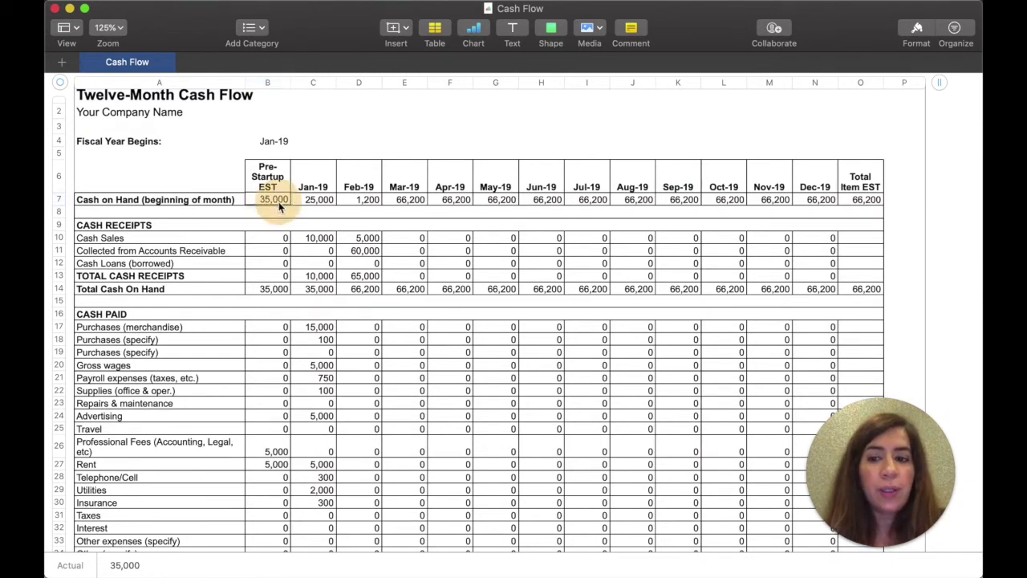
pyautogui.scroll(-3, 268, 241)
pyautogui.click(266, 243)
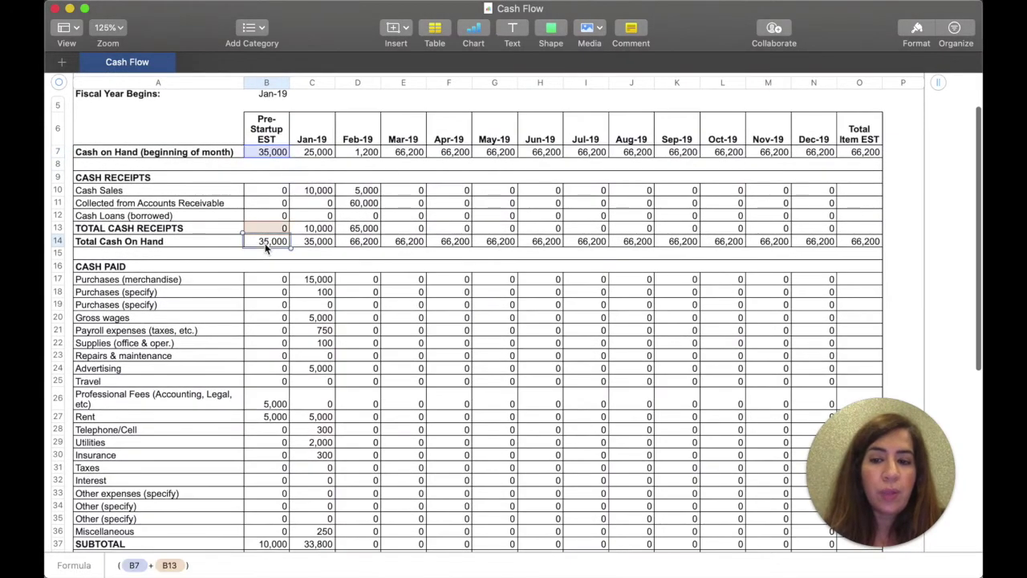
# - Review the Pre-Startup professional fees and rent, then inspect the Total Cash Paid Out and end-of-month Cash Position formulas
pyautogui.scroll(-3, 258, 321)
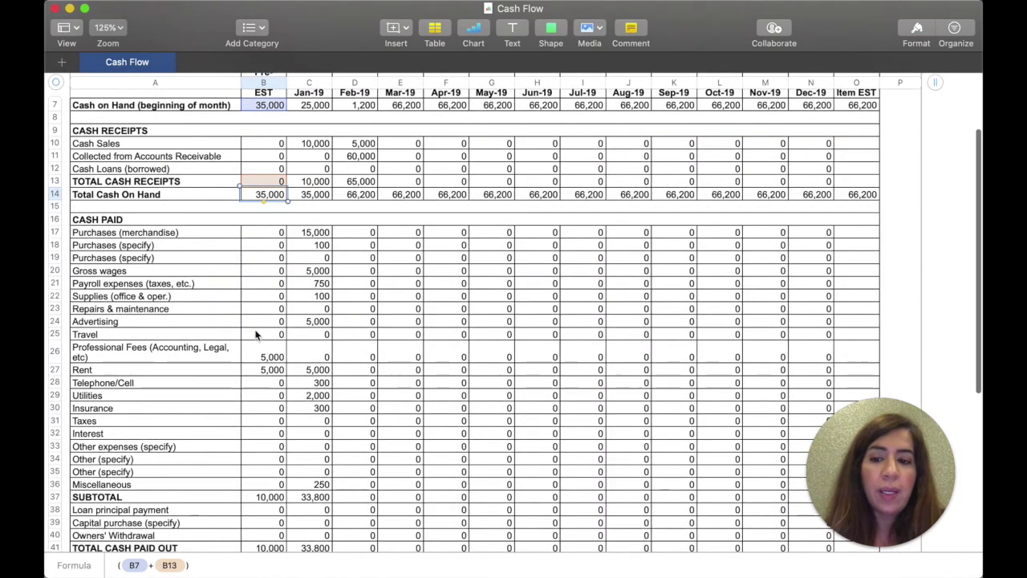
pyautogui.click(256, 356)
pyautogui.click(255, 371)
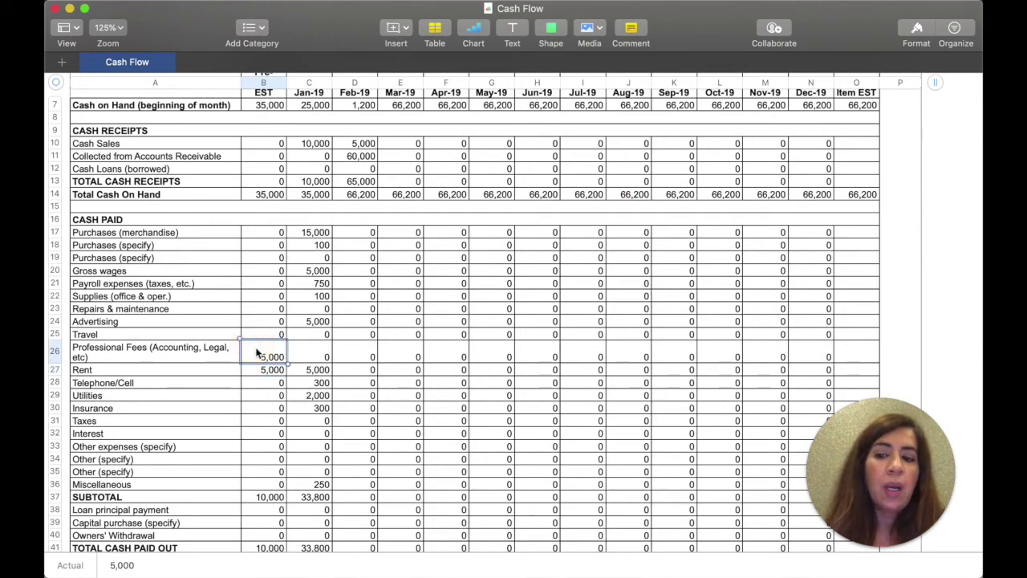
pyautogui.click(188, 363)
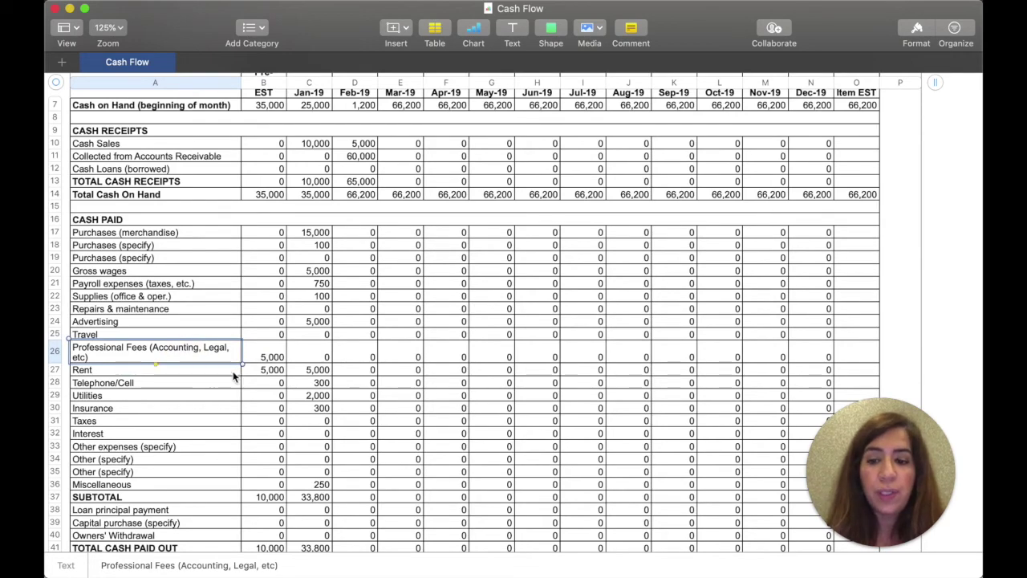
pyautogui.scroll(-3, 232, 376)
pyautogui.scroll(-1, 261, 480)
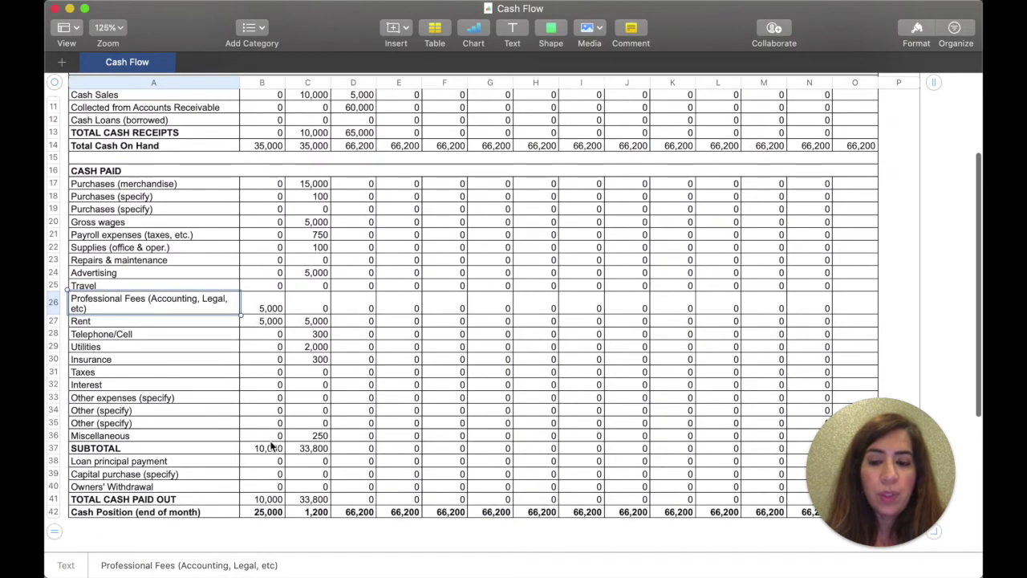
pyautogui.click(253, 499)
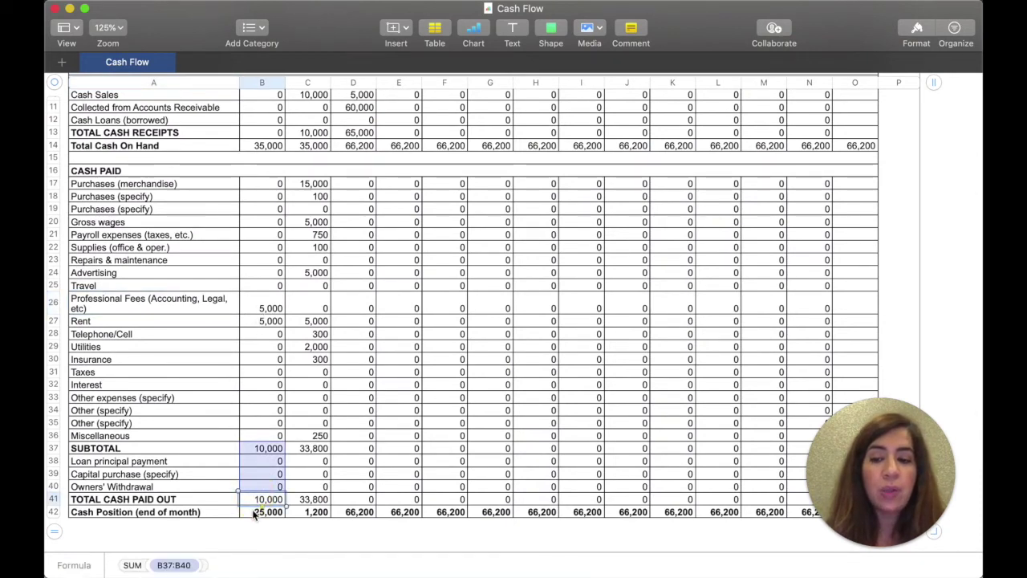
pyautogui.click(255, 512)
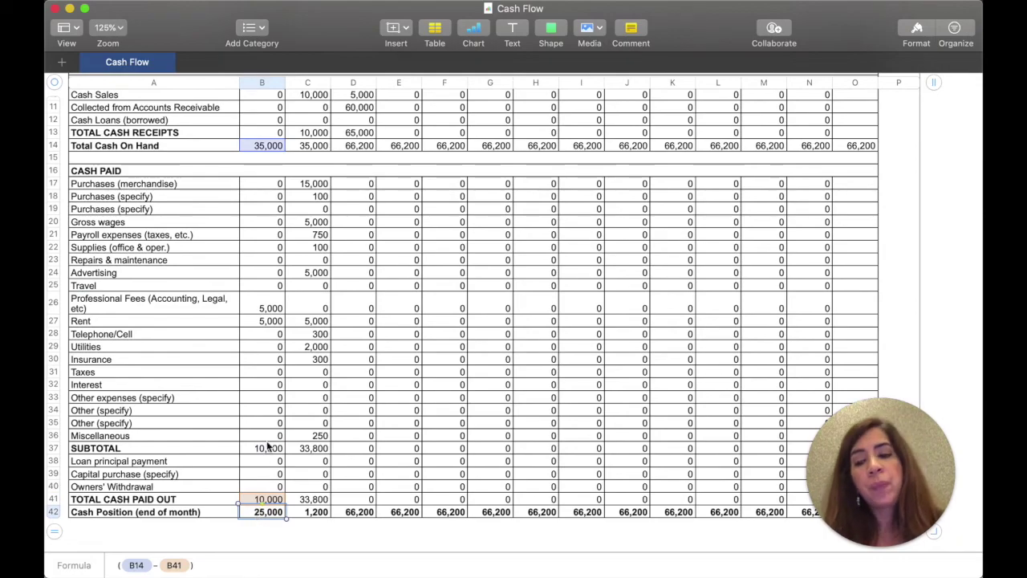
# - Trace the Jan-19 beginning Cash on Hand back to the Pre-Startup end-of-month Cash Position it references
pyautogui.scroll(5, 264, 308)
pyautogui.scroll(-2, 257, 417)
pyautogui.scroll(2, 257, 419)
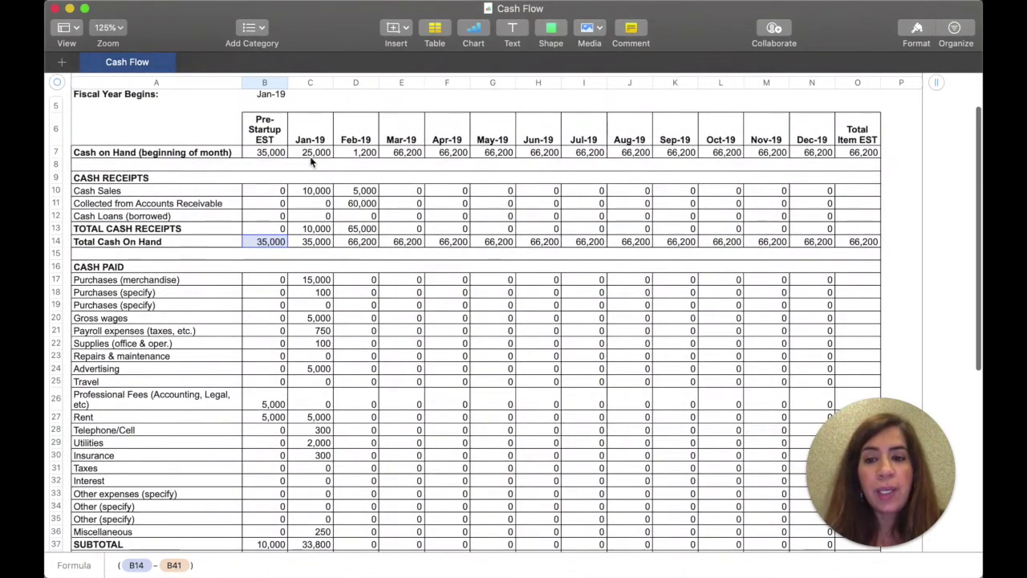
pyautogui.click(312, 160)
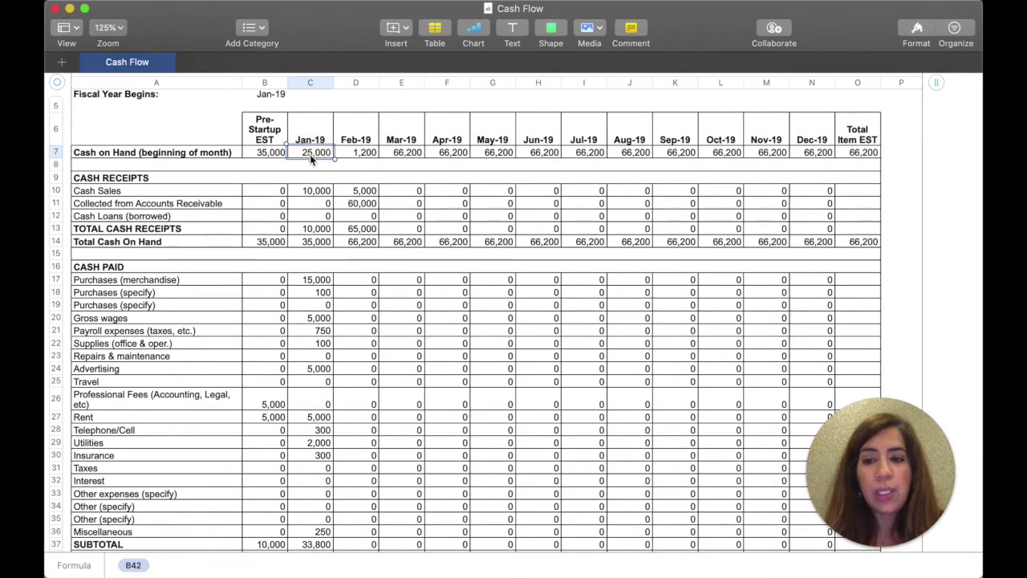
pyautogui.scroll(-1, 256, 297)
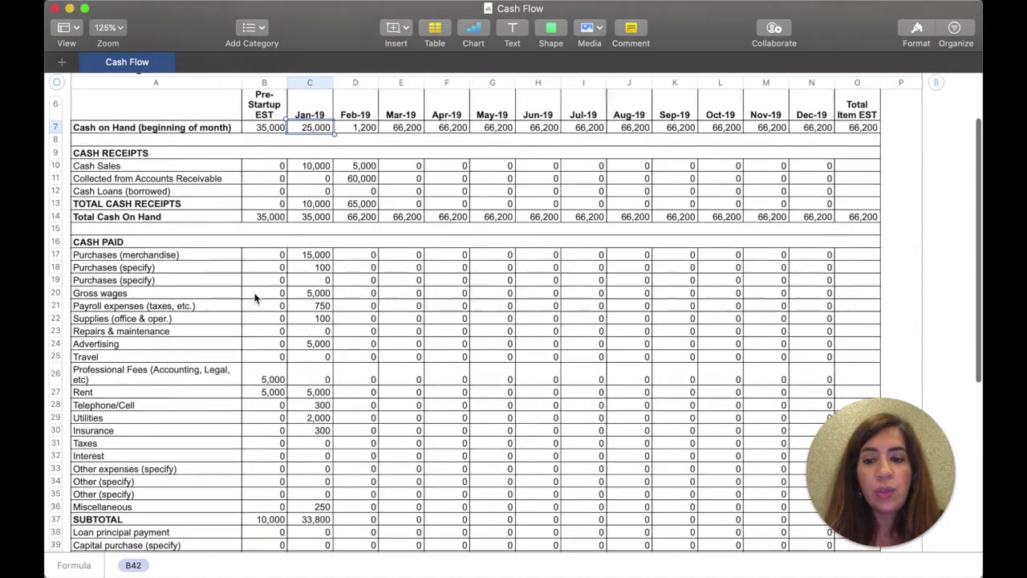
pyautogui.scroll(-5, 255, 297)
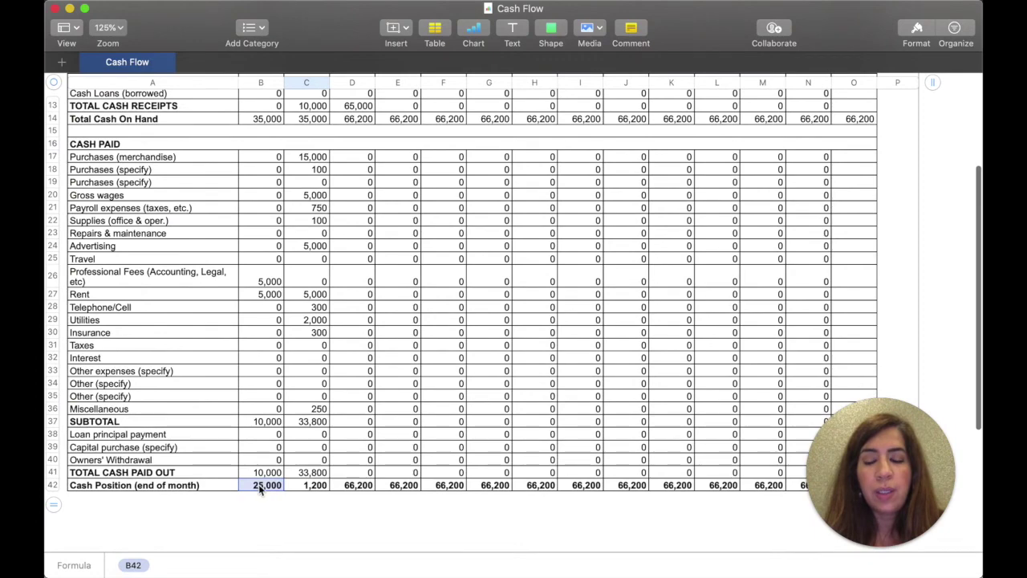
pyautogui.scroll(1, 259, 489)
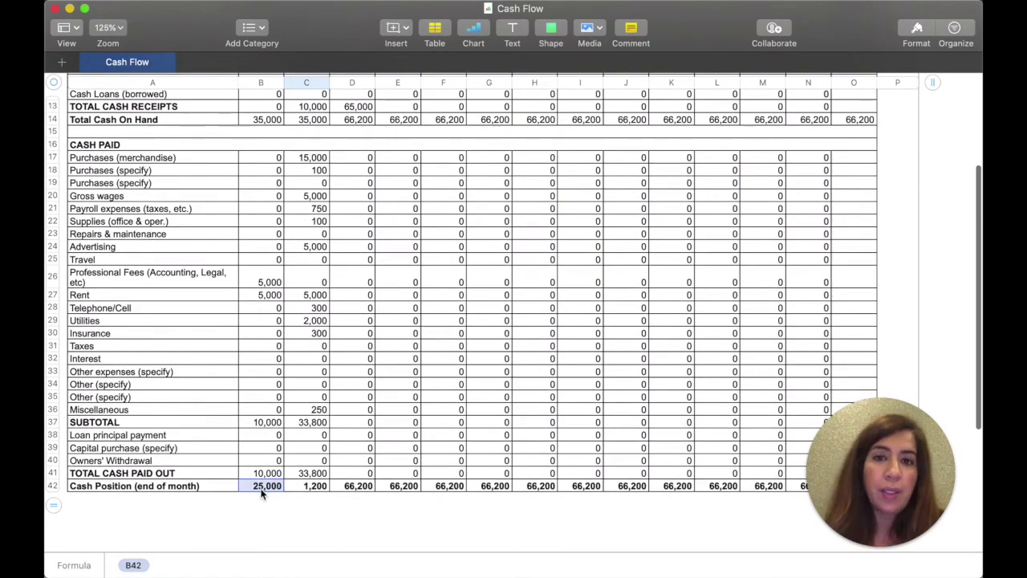
pyautogui.scroll(3, 261, 491)
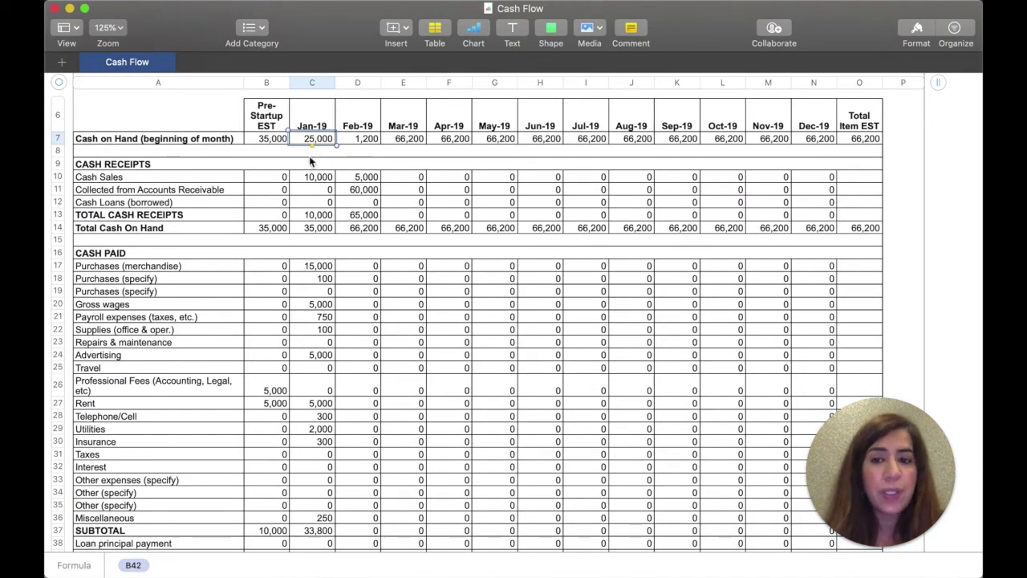
# - Check the Jan-19 Cash Sales entry and the formula for that month's Total Cash On Hand
pyautogui.click(307, 178)
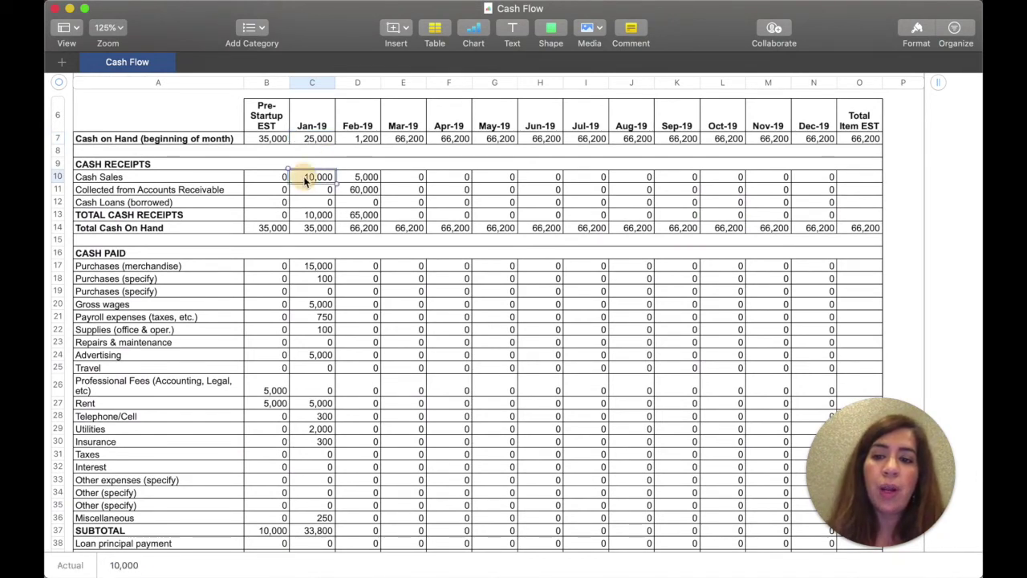
pyautogui.scroll(-1, 310, 191)
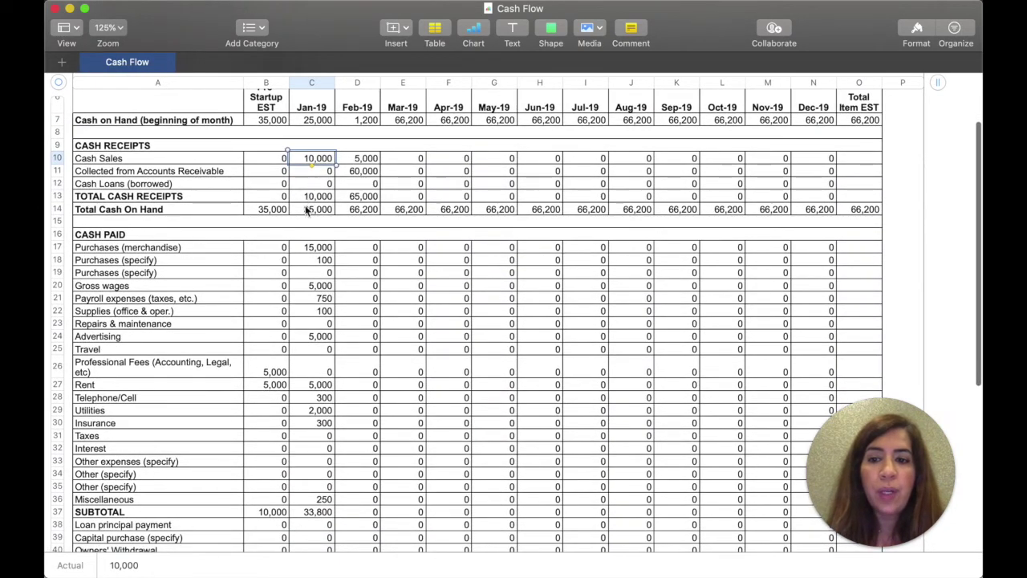
pyautogui.click(307, 210)
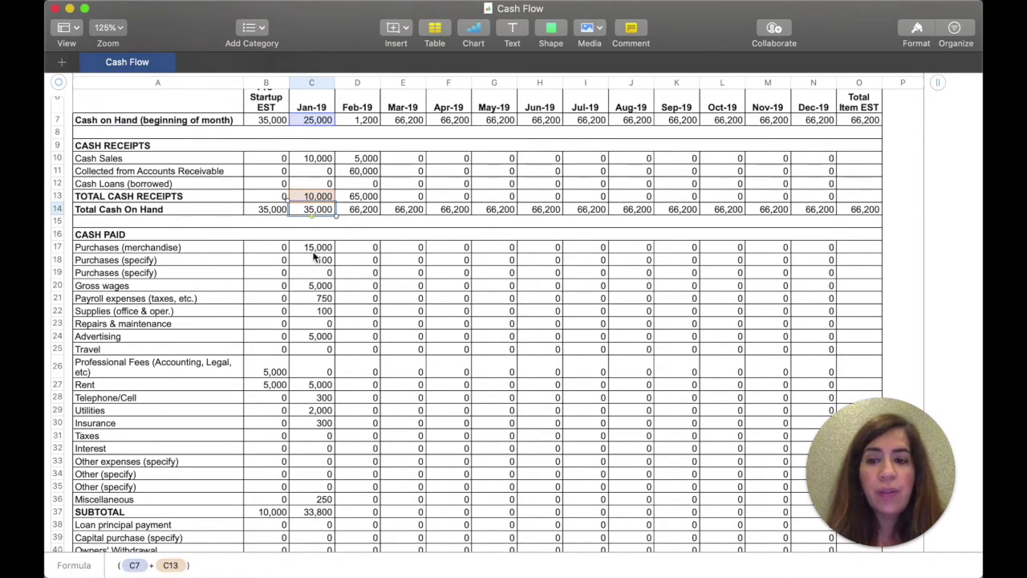
# - Review the Jan-19 Cash Paid entries, including merchandise, wages, payroll expenses, supplies, rent, utilities, insurance, telephone and other costs
pyautogui.scroll(-1, 313, 255)
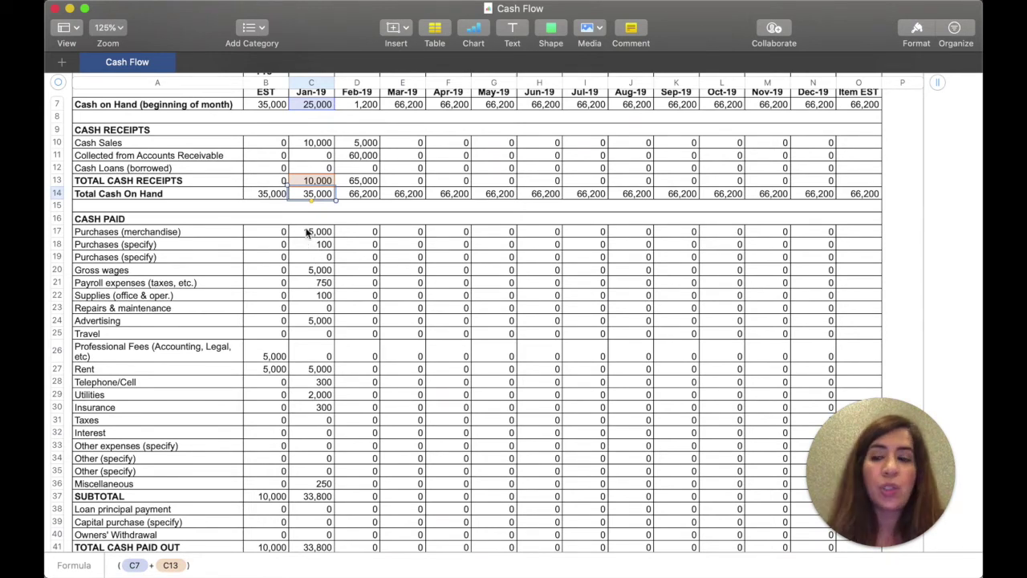
pyautogui.press('Return')
pyautogui.click(308, 232)
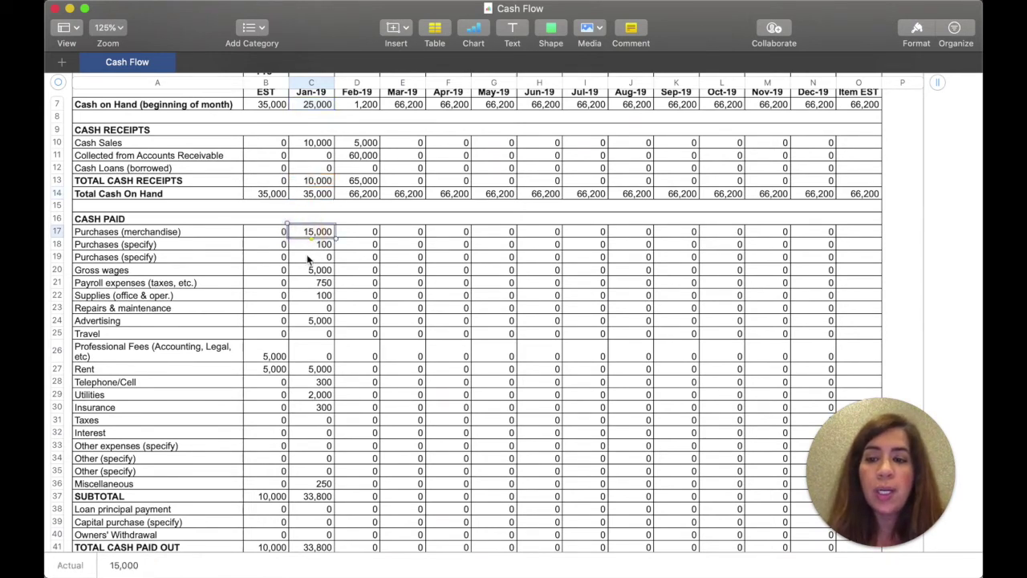
pyautogui.click(311, 273)
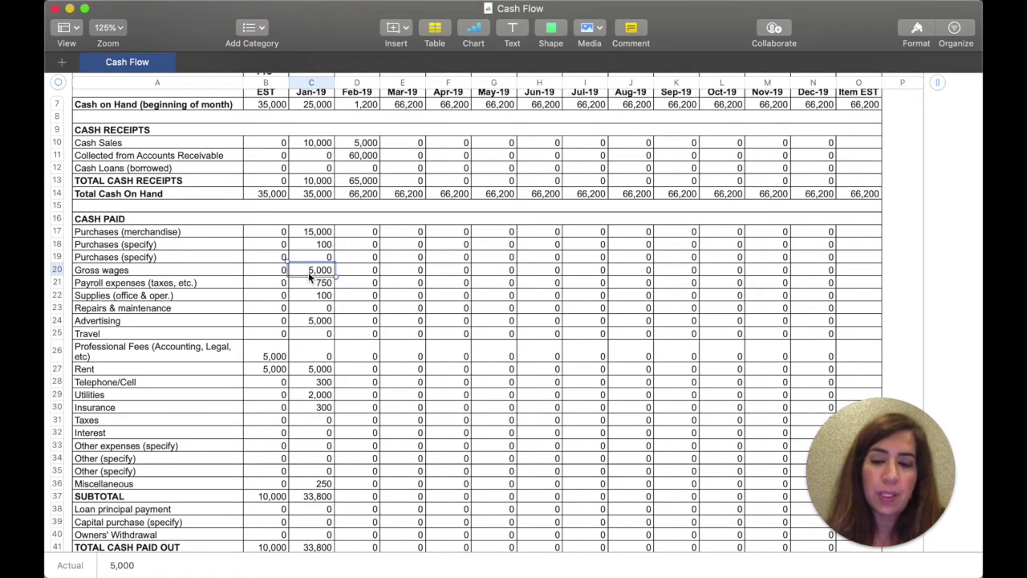
pyautogui.click(310, 284)
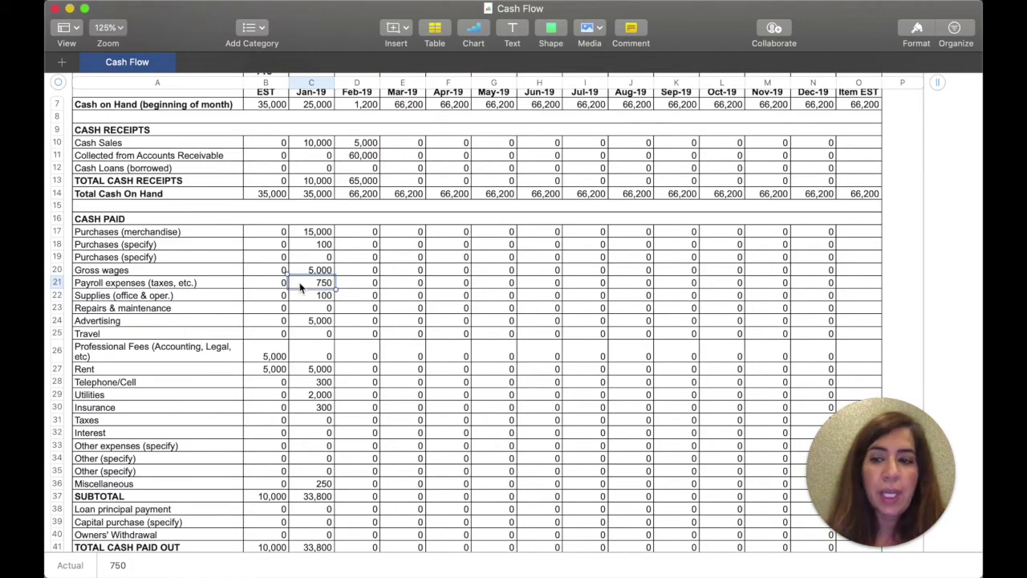
pyautogui.click(308, 296)
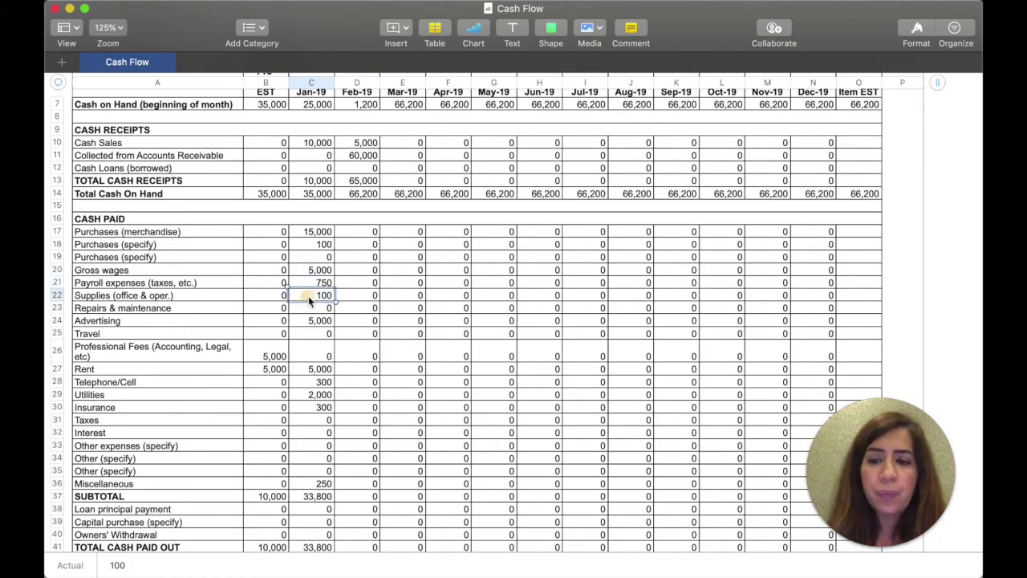
pyautogui.click(308, 369)
pyautogui.click(308, 395)
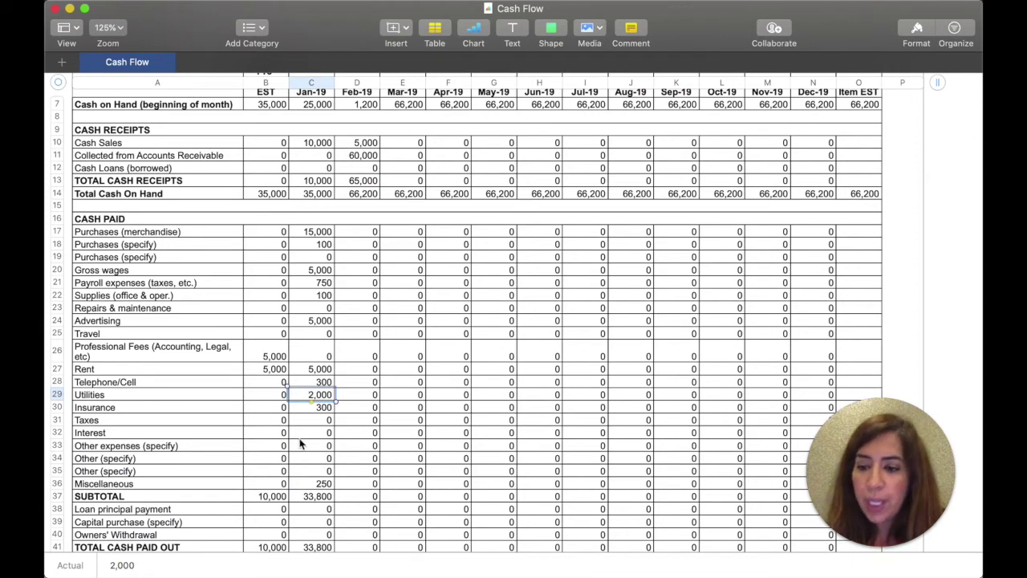
pyautogui.click(304, 411)
pyautogui.click(304, 385)
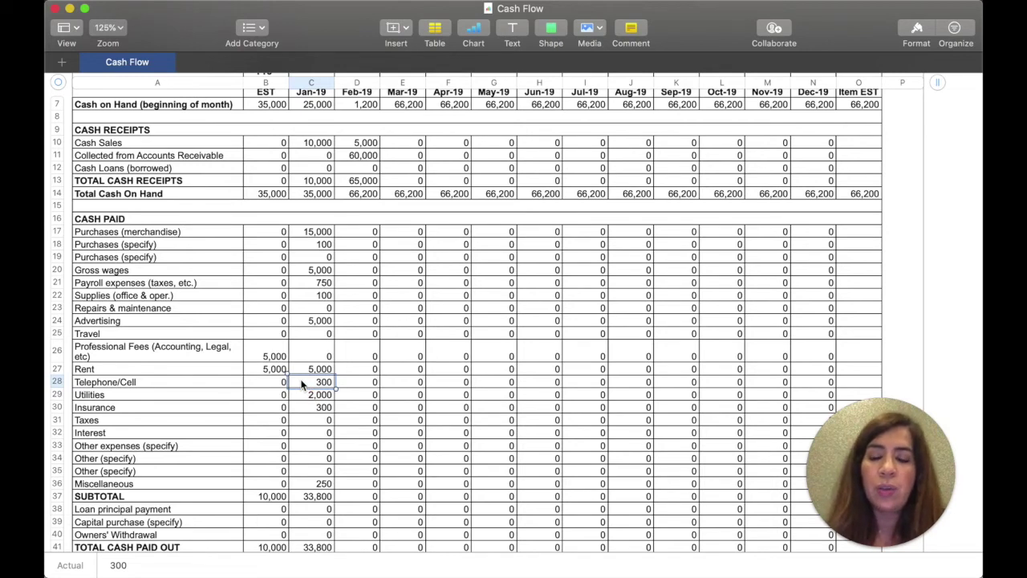
pyautogui.click(307, 473)
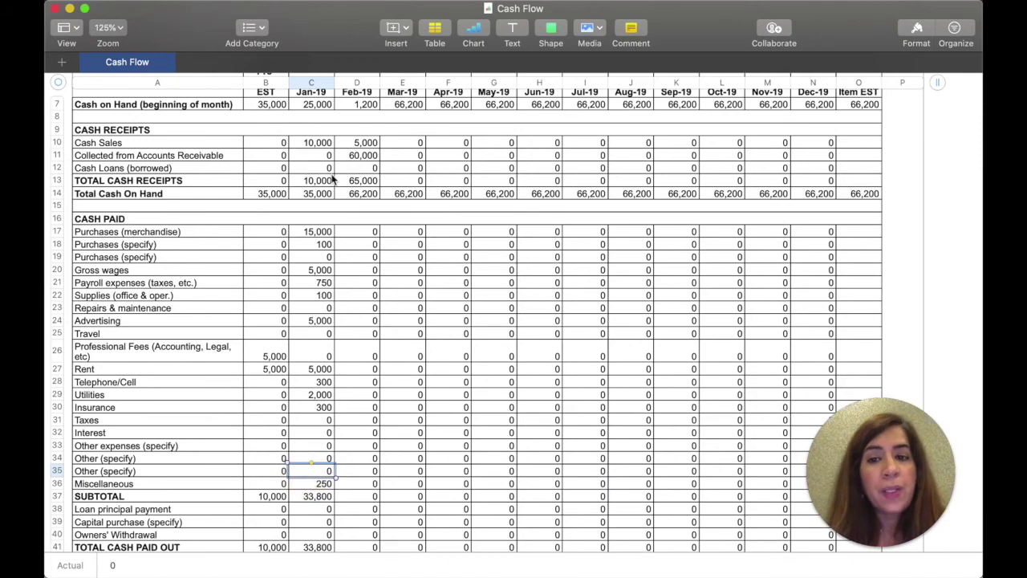
# - Inspect the Jan-19 Total Cash Paid Out and end-of-month Cash Position formulas
pyautogui.scroll(2, 333, 181)
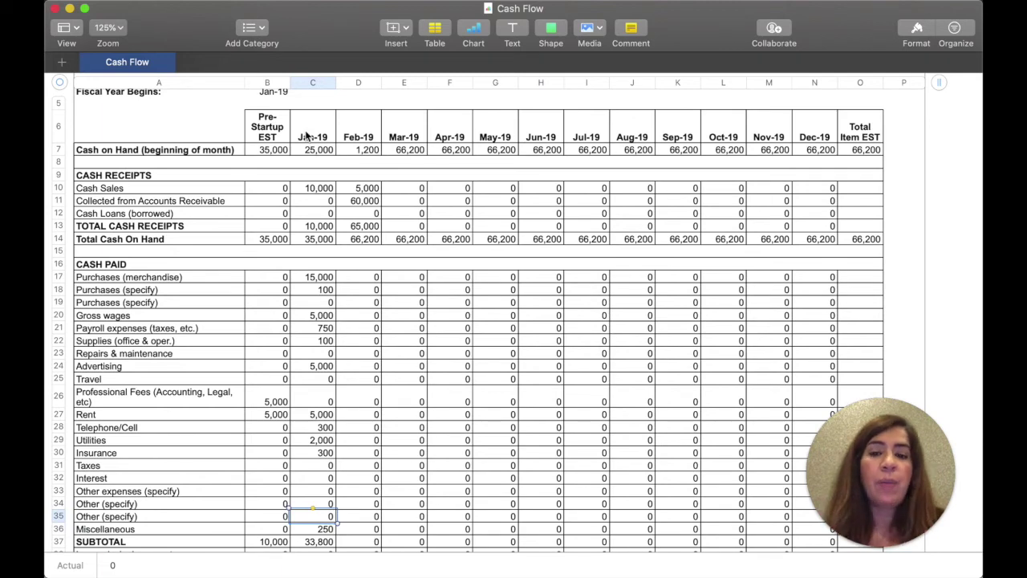
pyautogui.scroll(-5, 321, 202)
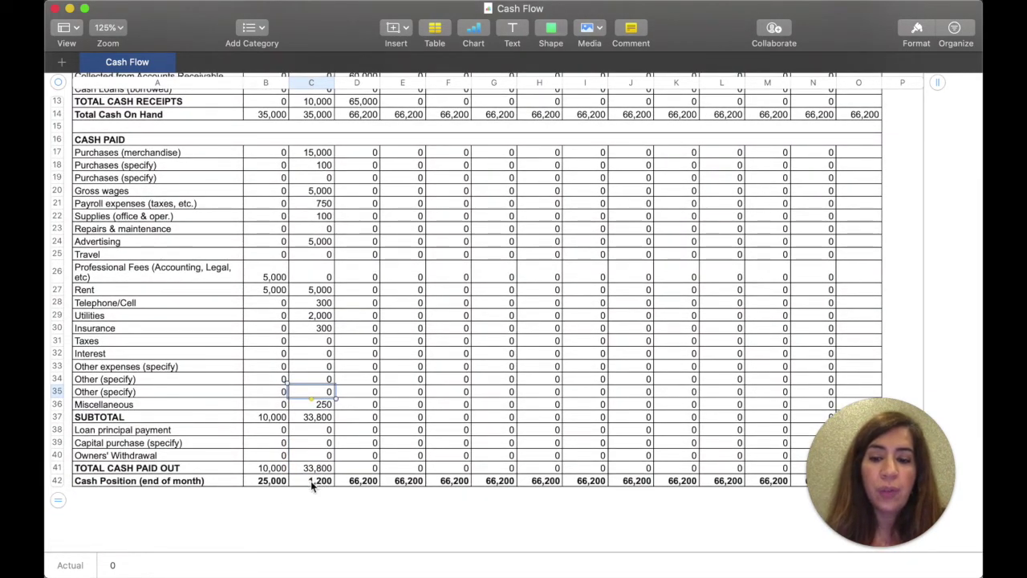
pyautogui.click(307, 470)
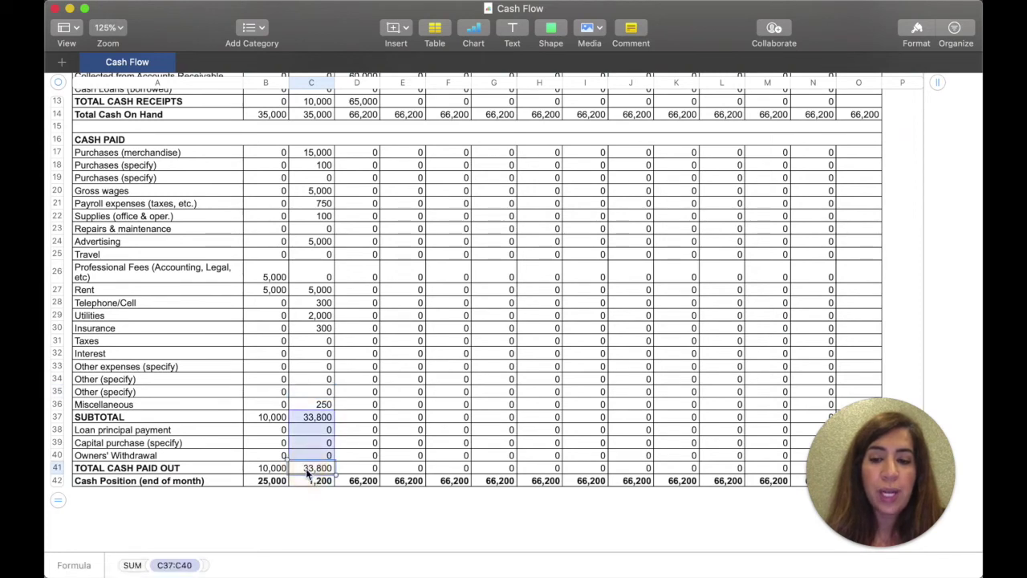
pyautogui.click(307, 484)
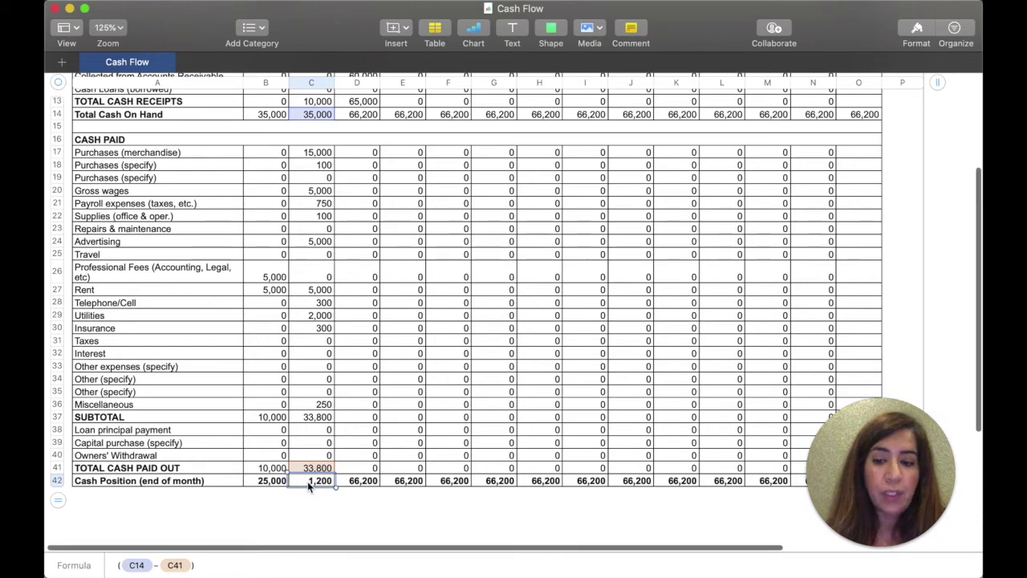
# - Examine the Feb-19 amount collected from accounts receivable against the rest of the cash flow sheet
pyautogui.scroll(10, 310, 484)
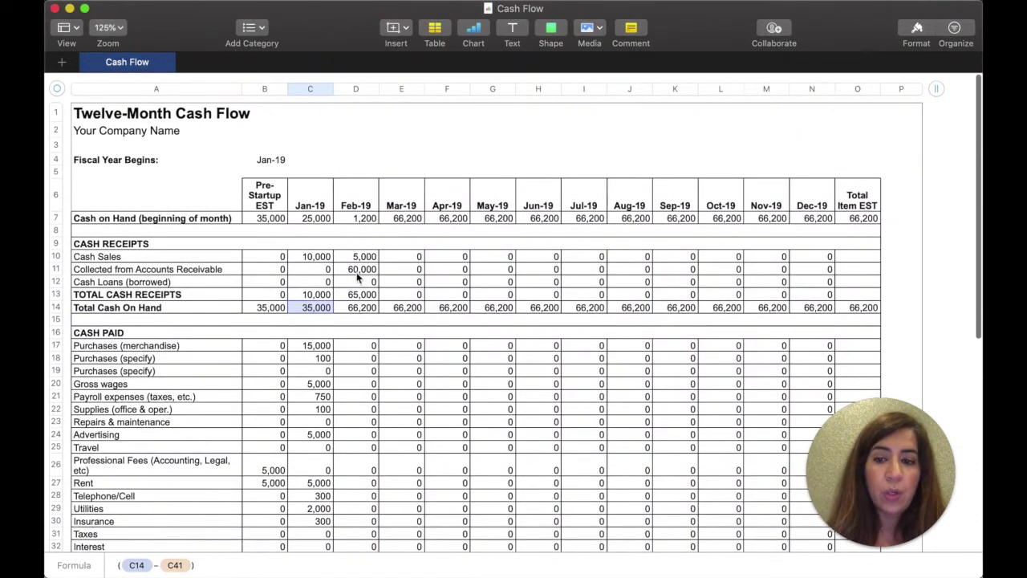
pyautogui.click(357, 273)
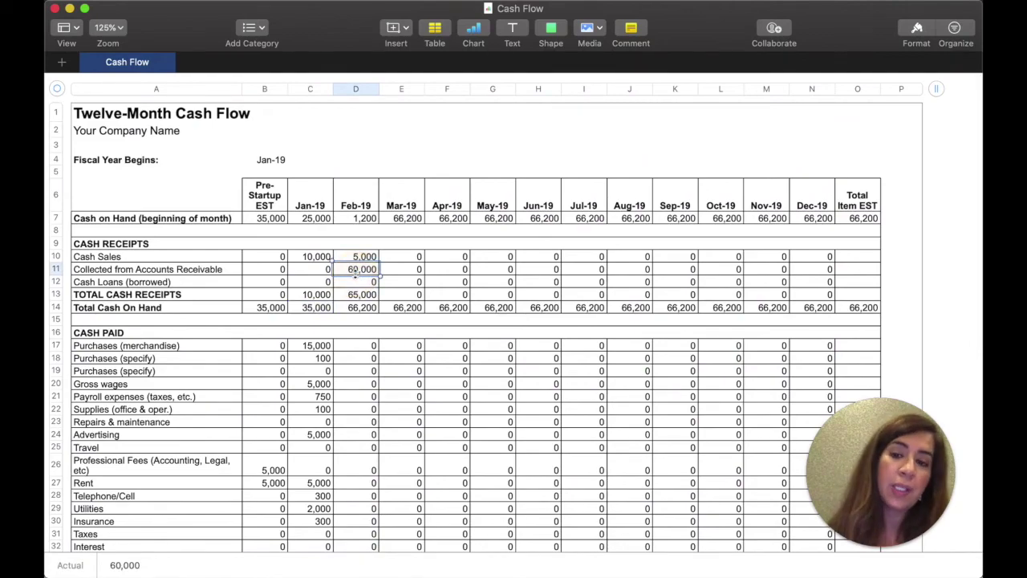
pyautogui.scroll(-10, 327, 289)
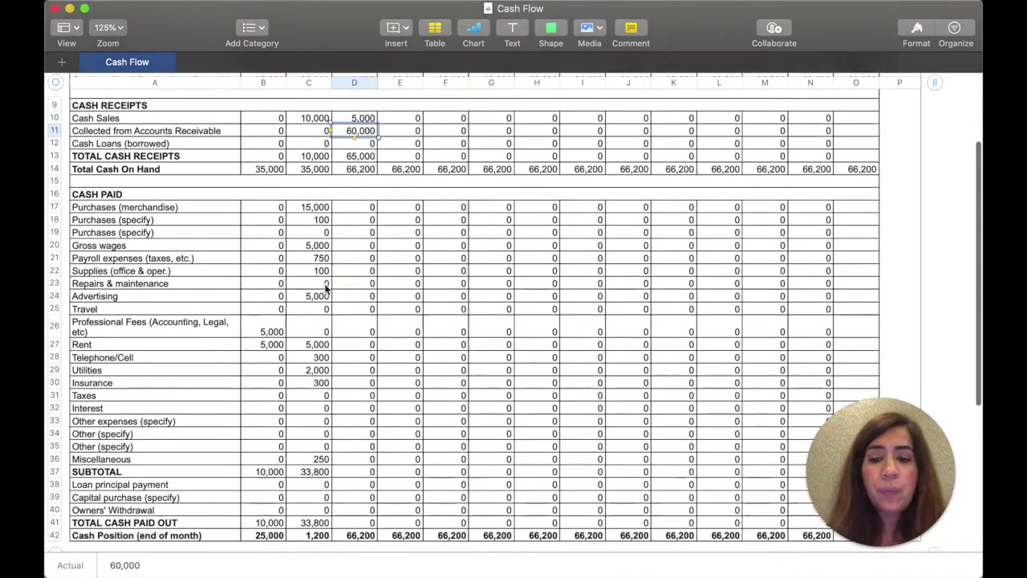
pyautogui.scroll(10, 353, 271)
pyautogui.scroll(2, 353, 272)
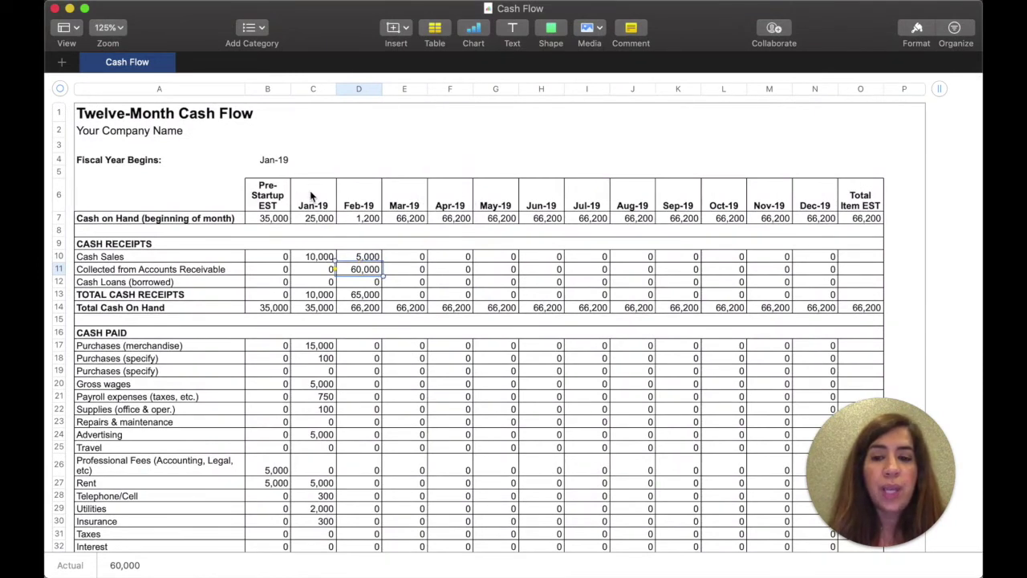
# - Look over the remaining months of the cash flow sheet, from Total Cash On Hand down to the end-of-month Cash Position
pyautogui.scroll(-4, 862, 182)
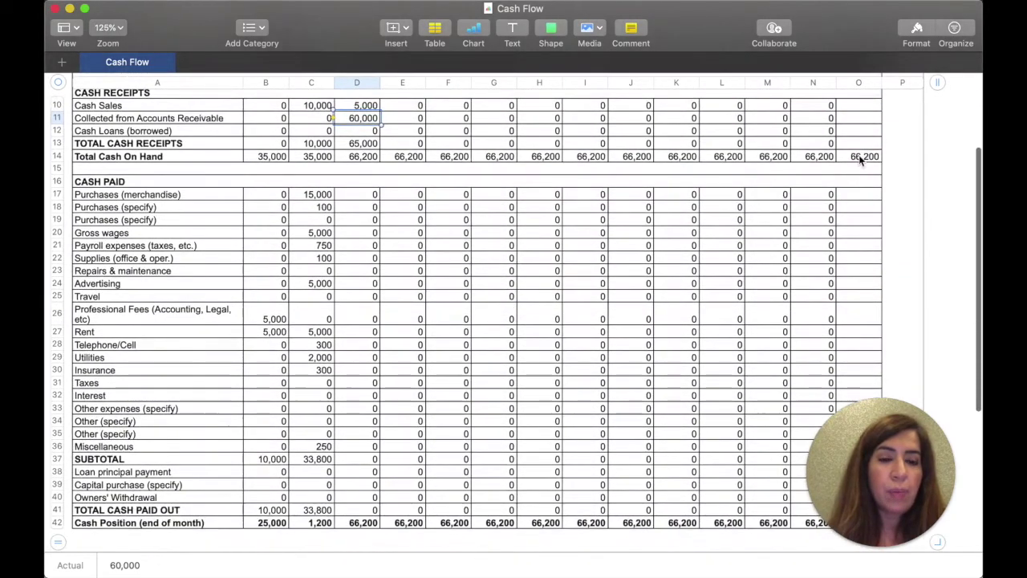
pyautogui.scroll(-5, 860, 160)
pyautogui.scroll(10, 860, 160)
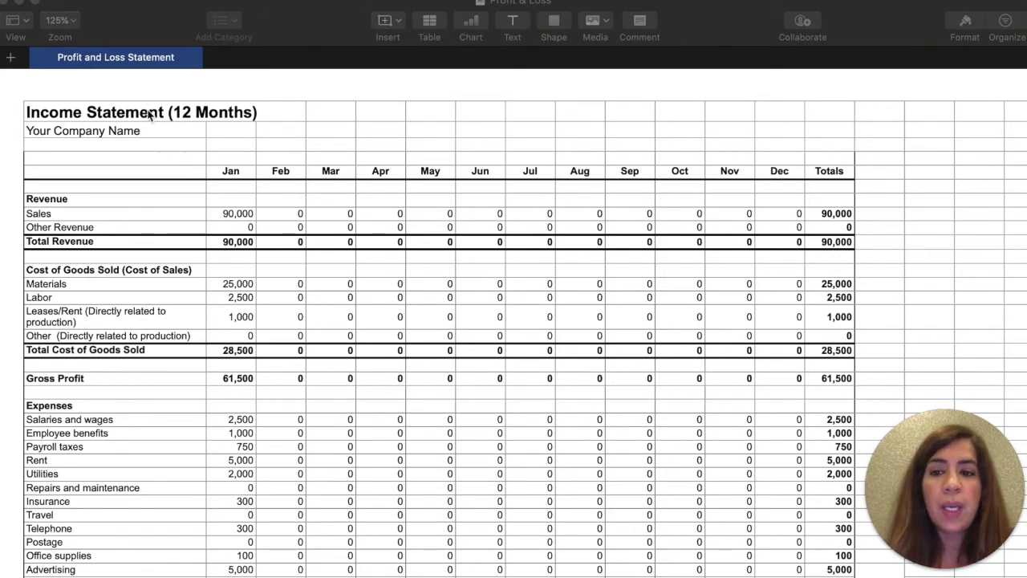
# - Skim the Profit & Loss document's 12-month Income Statement, from Sales and Materials down to the January Net Profit (Loss) formula
pyautogui.click(151, 112)
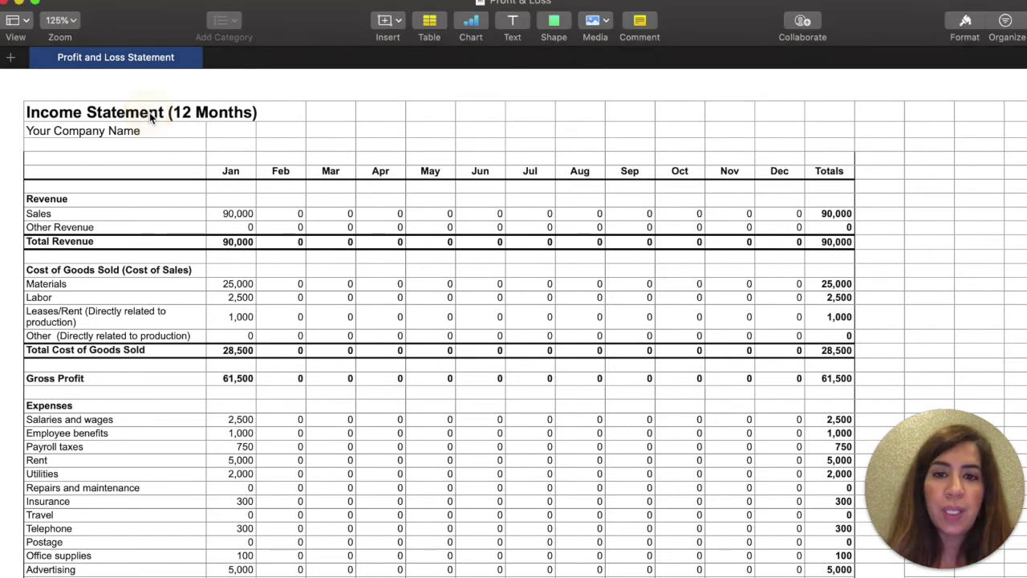
pyautogui.click(97, 120)
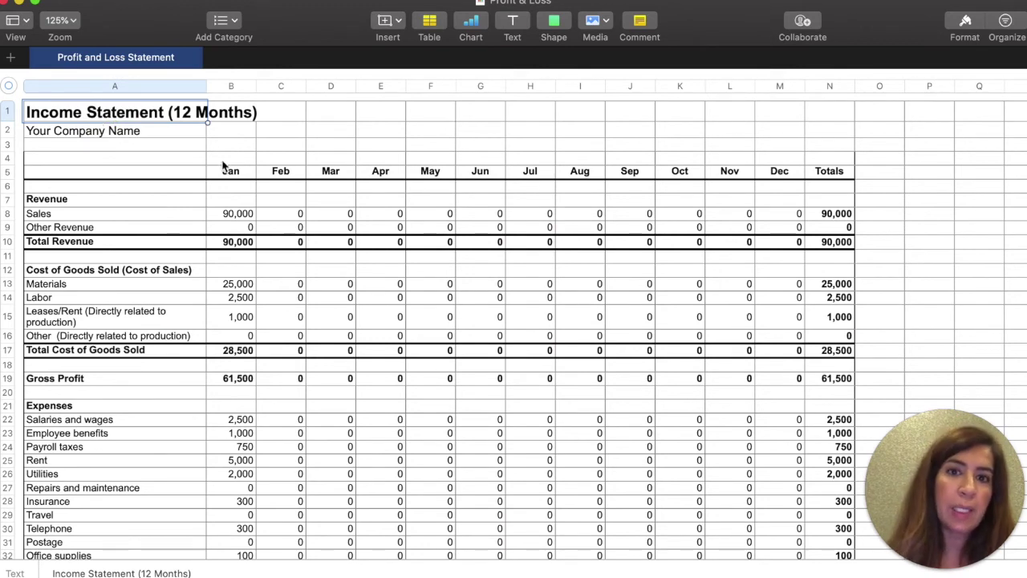
pyautogui.click(163, 213)
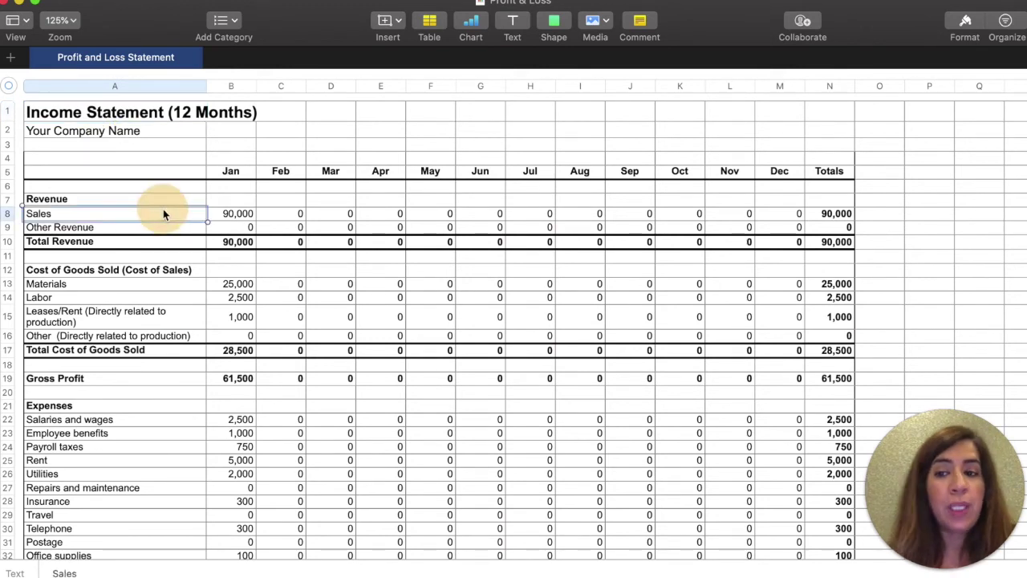
pyautogui.click(228, 288)
pyautogui.scroll(-3, 228, 288)
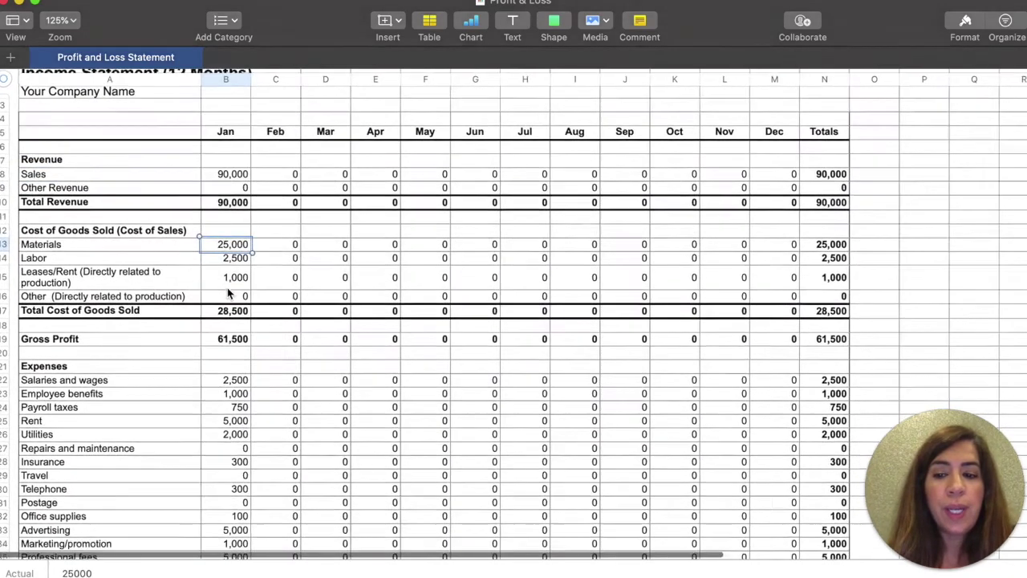
pyautogui.scroll(-3, 222, 365)
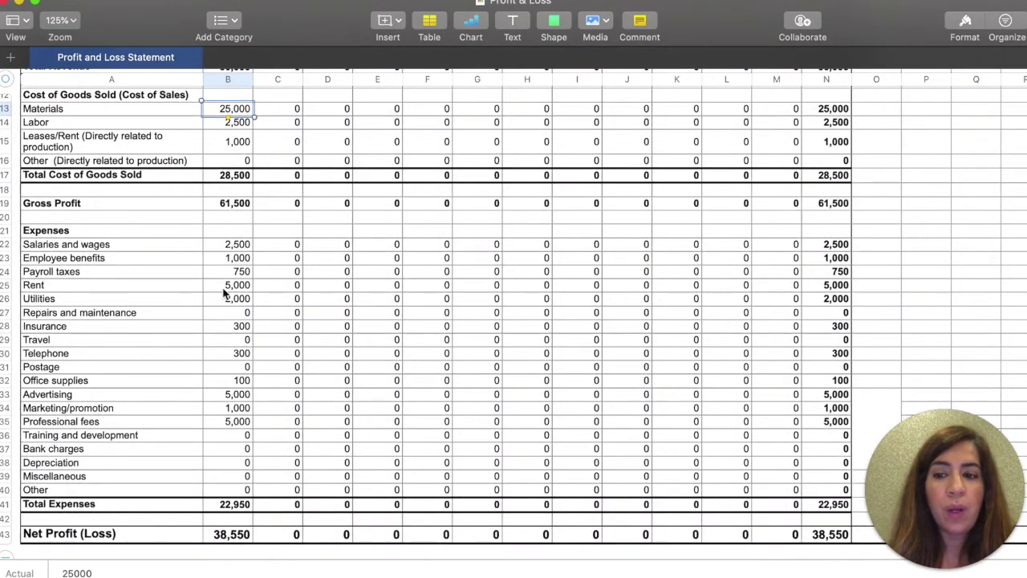
pyautogui.click(223, 539)
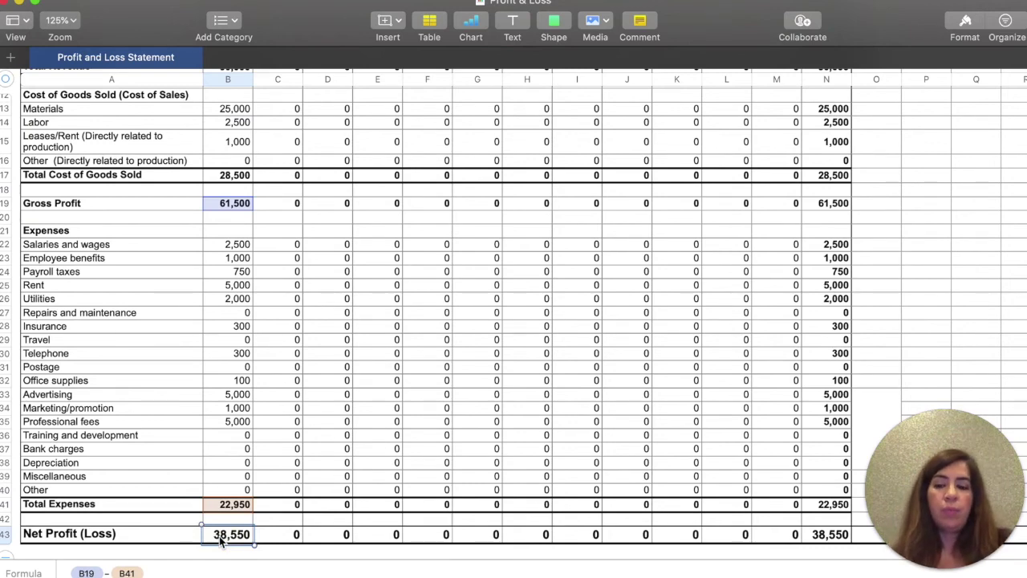
pyautogui.scroll(5, 220, 538)
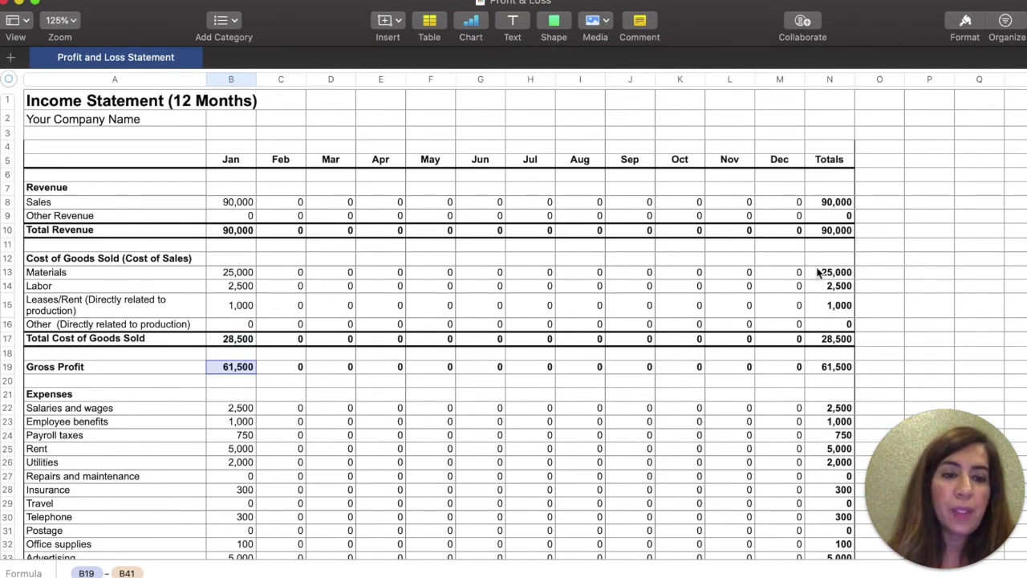
# - Review the Sales row under Revenue, comparing the January entry with the later months
pyautogui.click(233, 202)
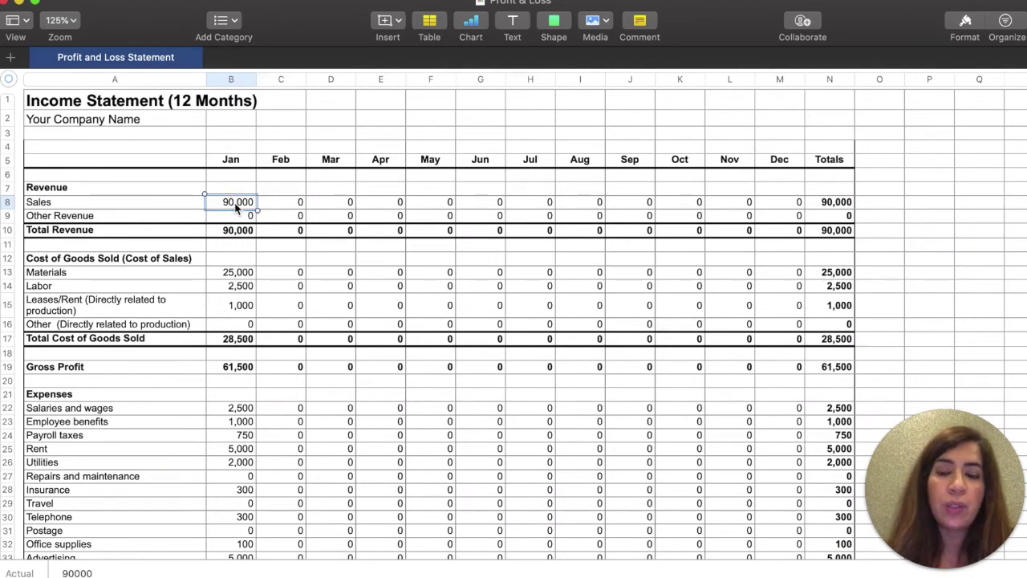
pyautogui.click(291, 204)
pyautogui.click(323, 192)
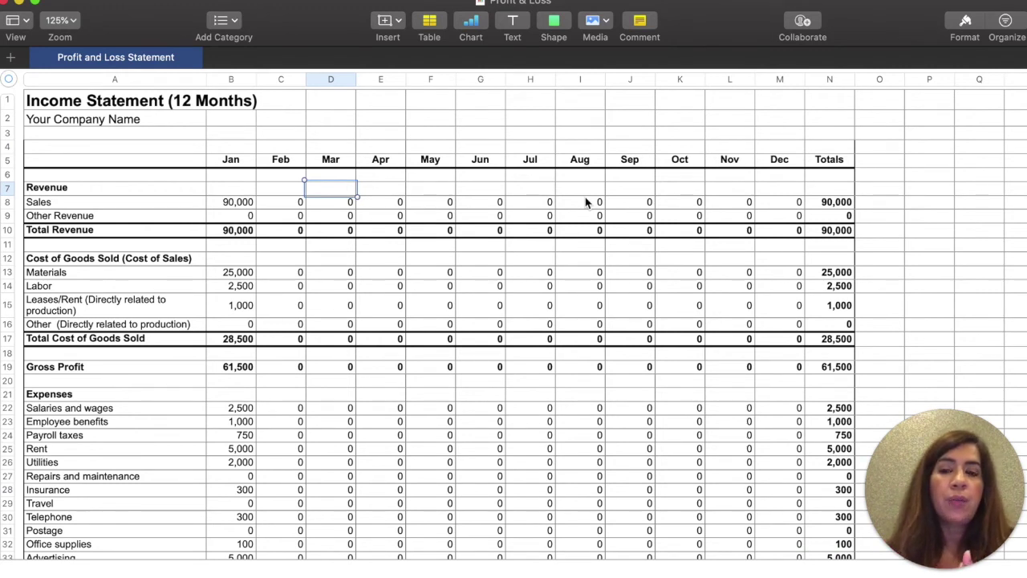
pyautogui.click(679, 208)
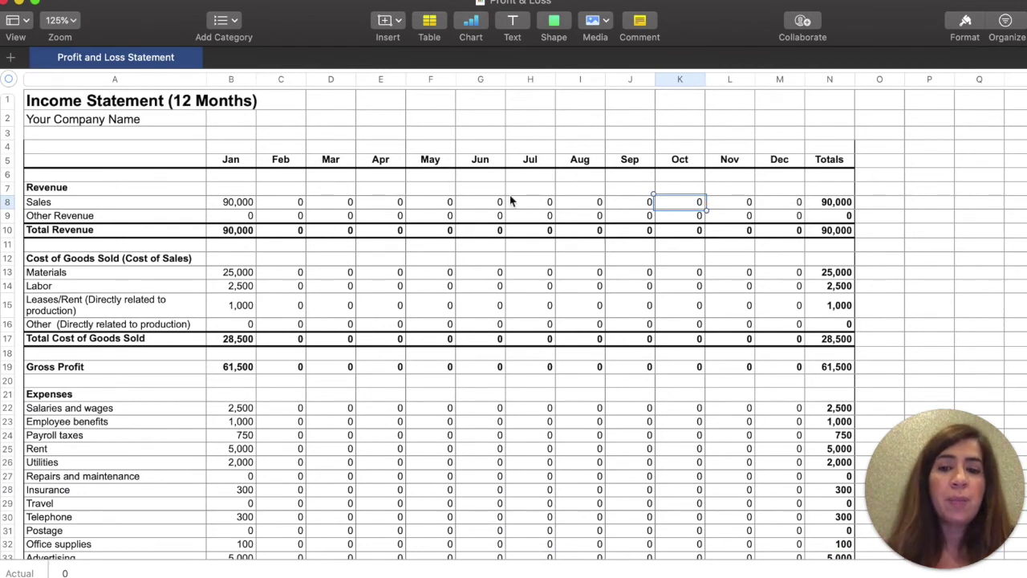
pyautogui.click(240, 202)
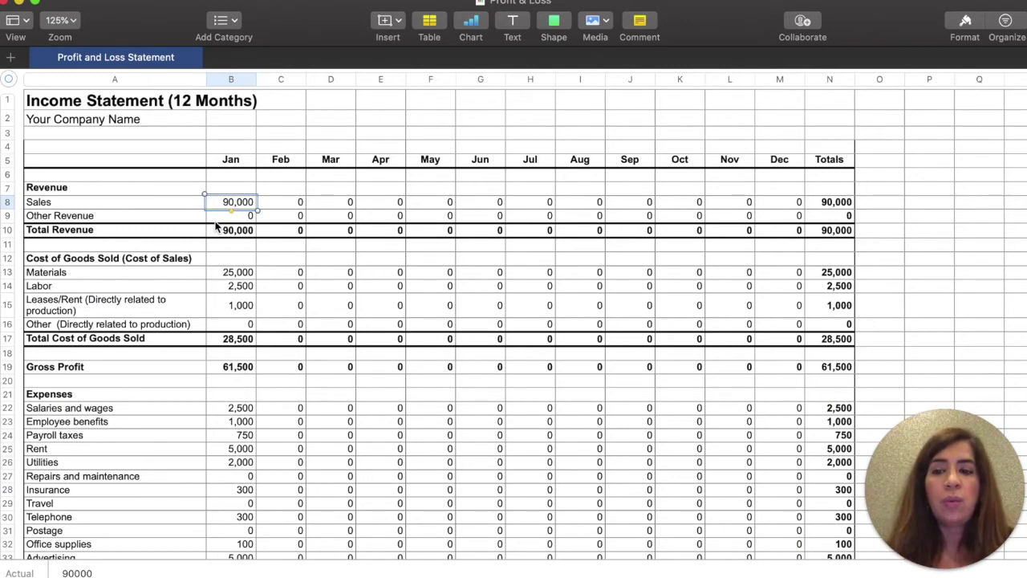
# - Go through the Cost of Goods Sold items: Materials, Labor and production-related Leases/Rent
pyautogui.click(78, 272)
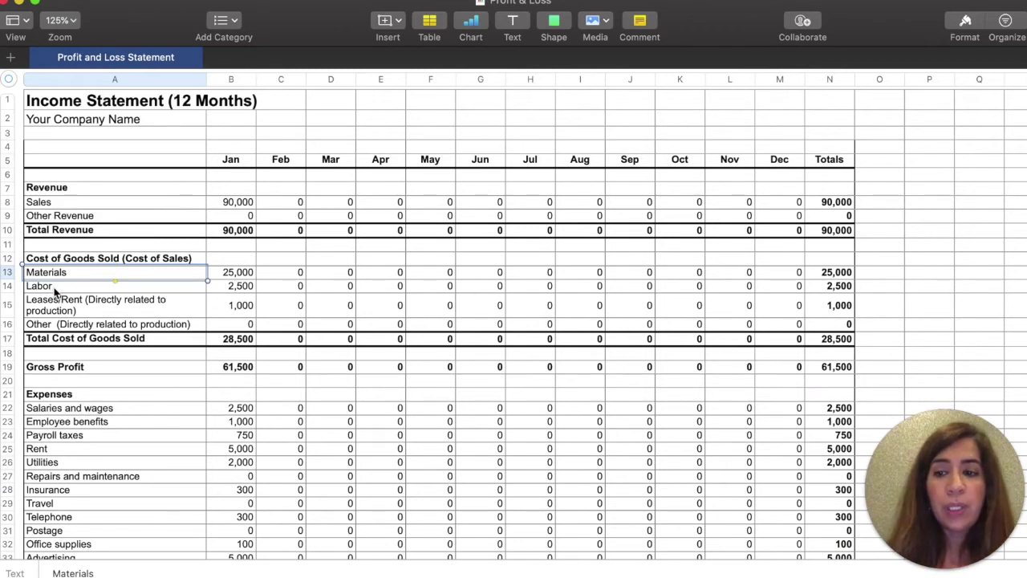
pyautogui.click(53, 288)
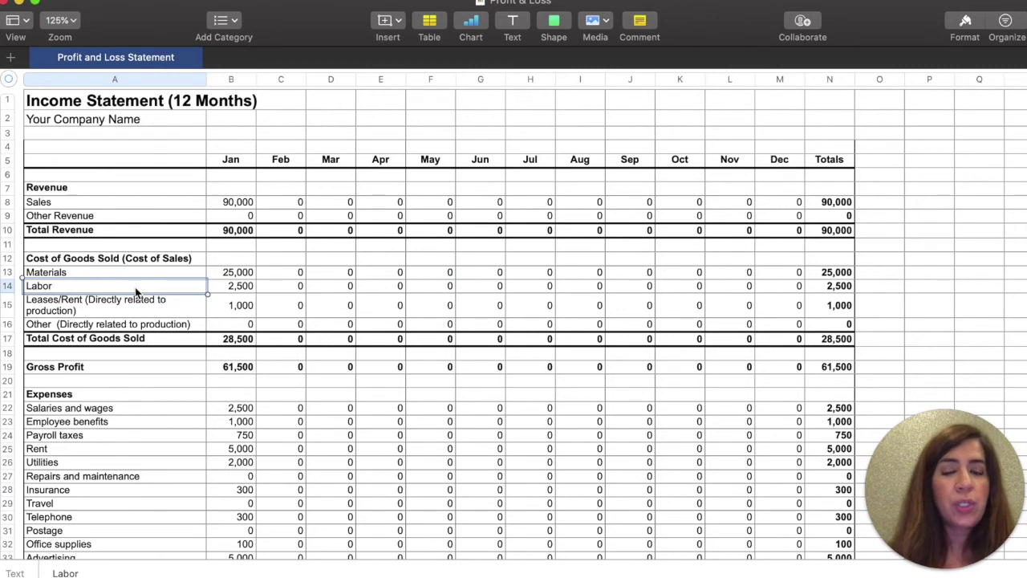
pyautogui.click(133, 311)
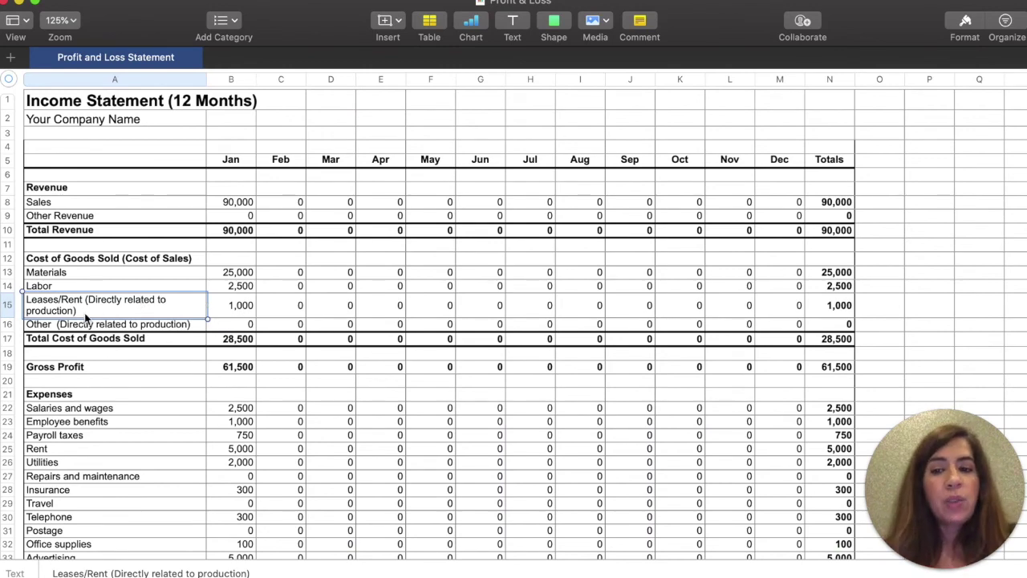
# - Review the January Expenses entries, including salaries and wages, employee benefits, payroll taxes and rent, down to Net Profit (Loss)
pyautogui.scroll(-3, 91, 371)
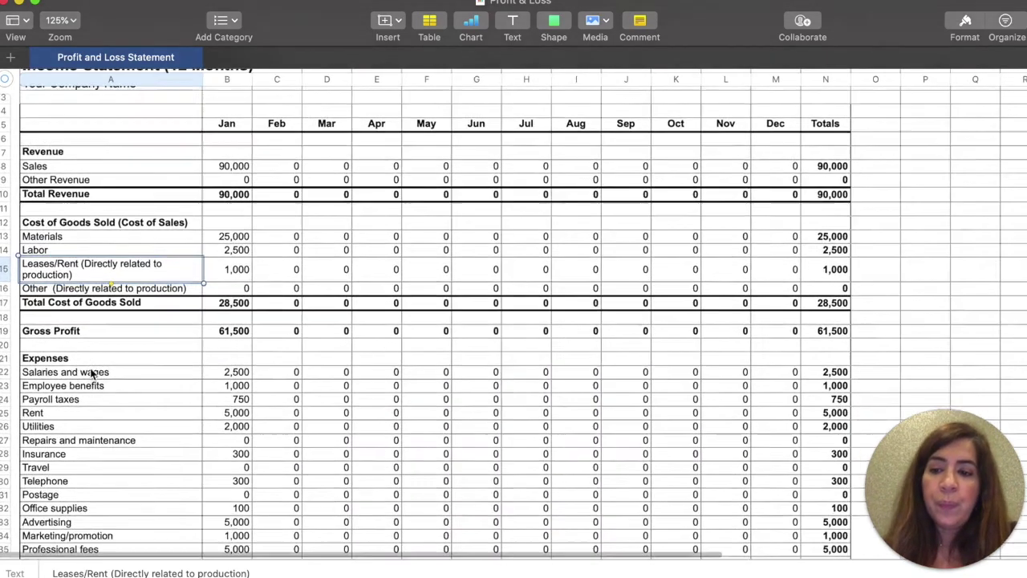
pyautogui.scroll(-3, 91, 371)
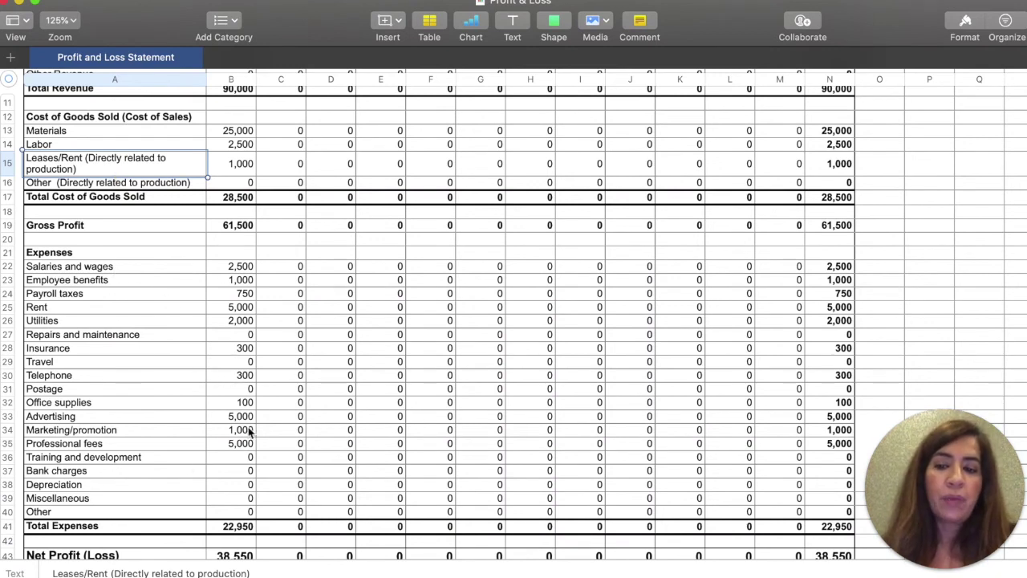
pyautogui.click(213, 267)
pyautogui.moveTo(213, 267); pyautogui.dragTo(215, 293)
pyautogui.click(215, 292)
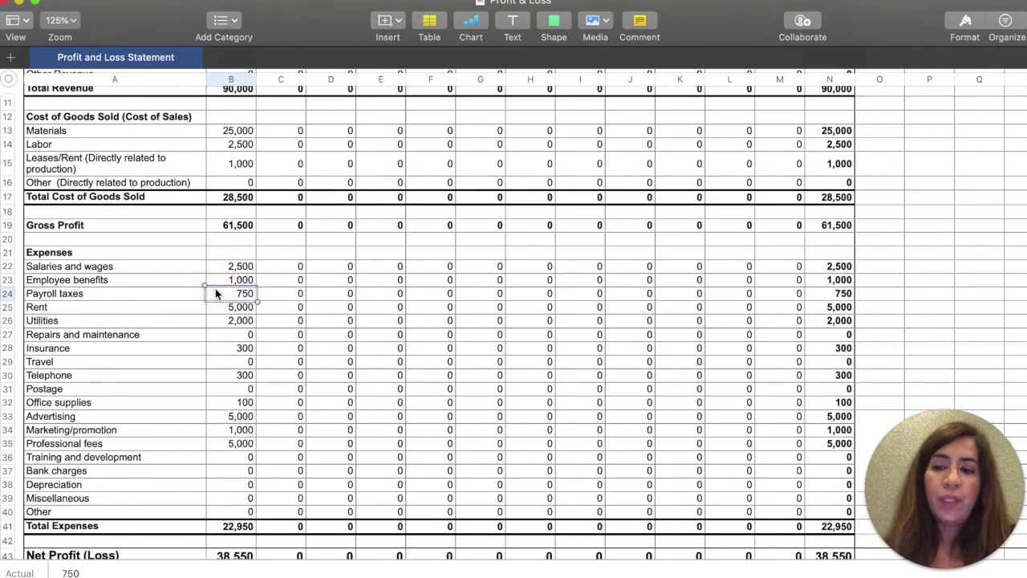
pyautogui.click(218, 310)
pyautogui.scroll(-3, 223, 351)
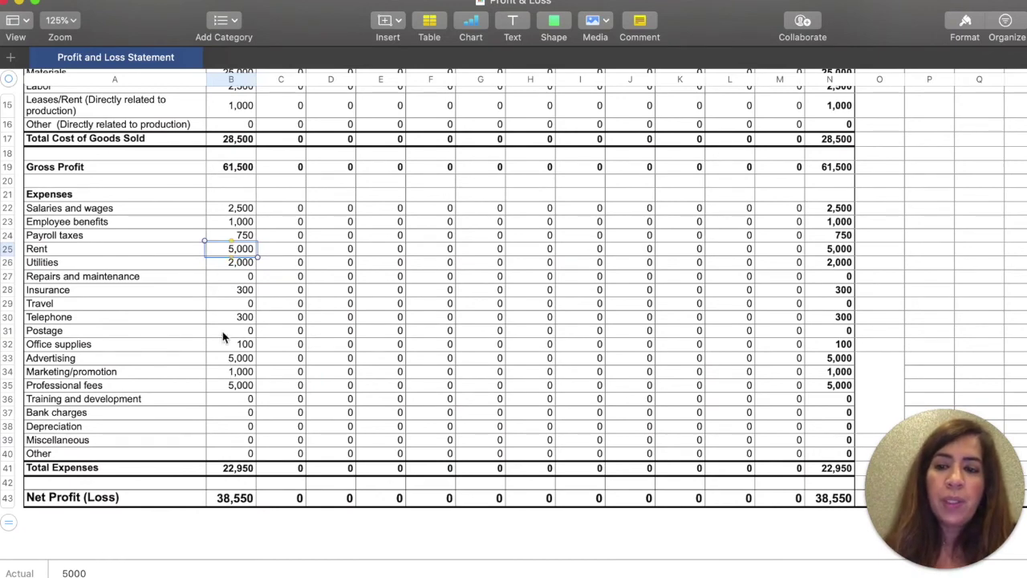
pyautogui.scroll(-1, 222, 337)
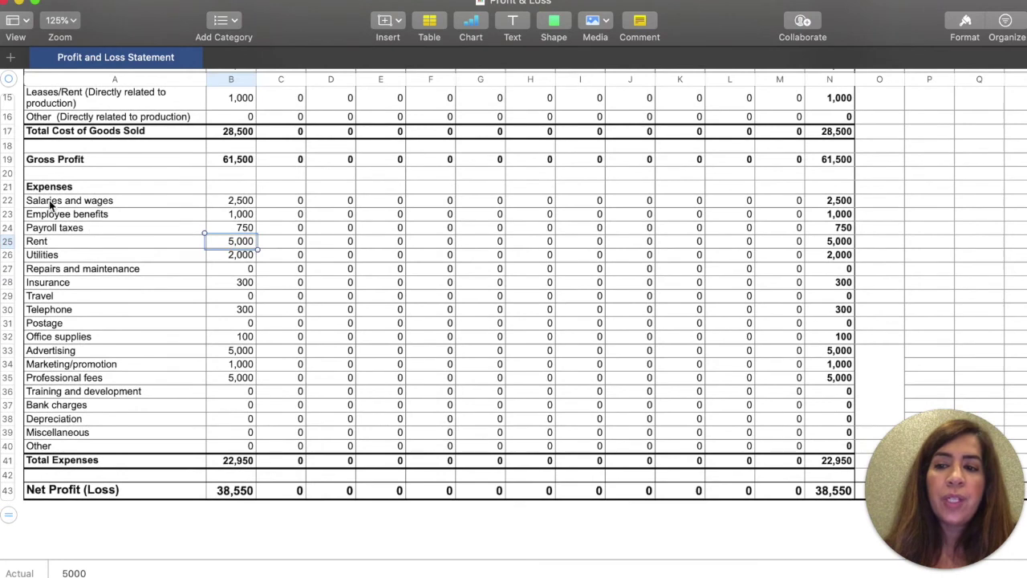
pyautogui.click(51, 204)
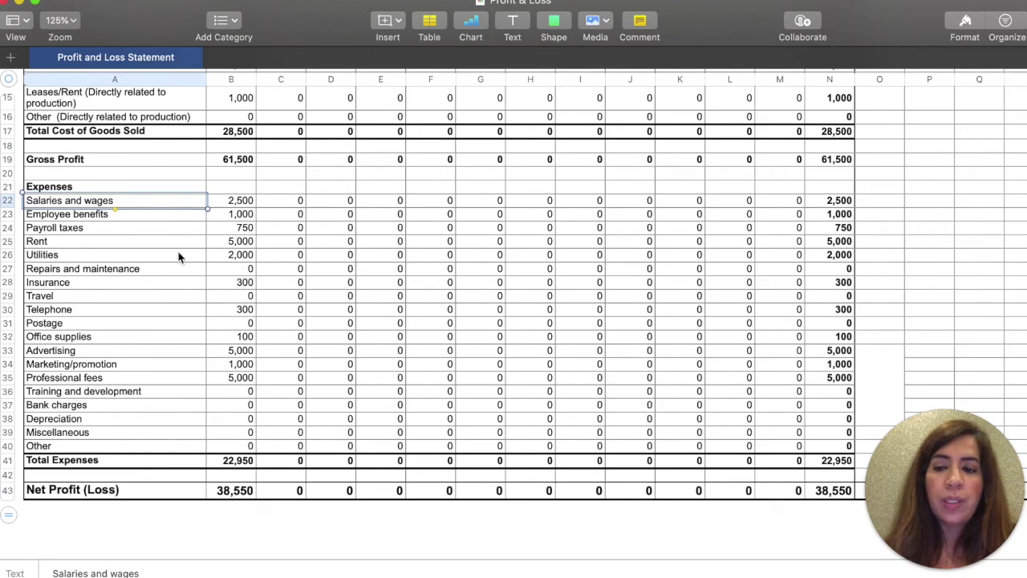
pyautogui.scroll(5, 338, 419)
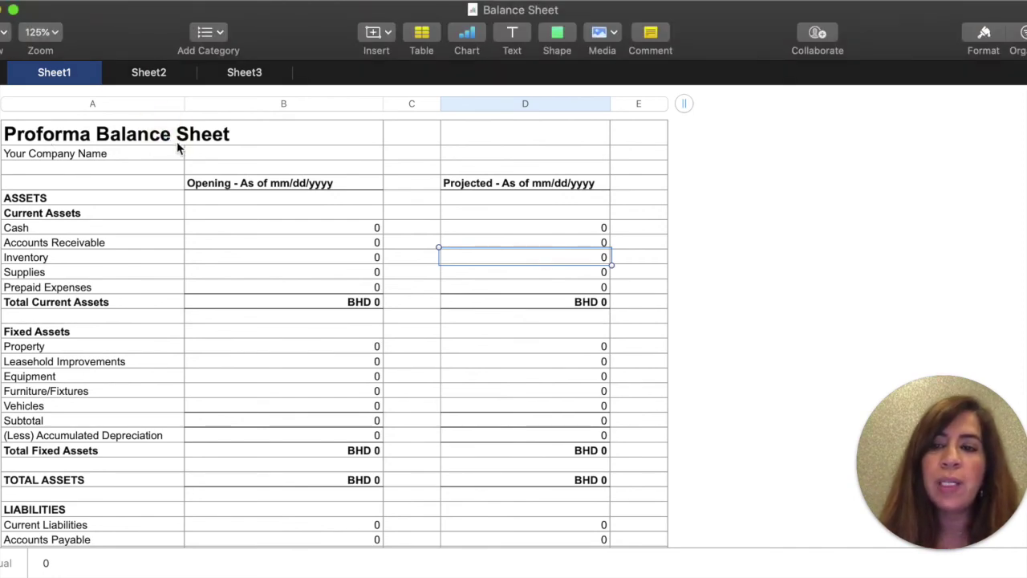
# - Look through the Balance Sheet document's Proforma Balance Sheet, from the title and company name through assets, liabilities and owner's equity
pyautogui.click(218, 139)
pyautogui.click(124, 138)
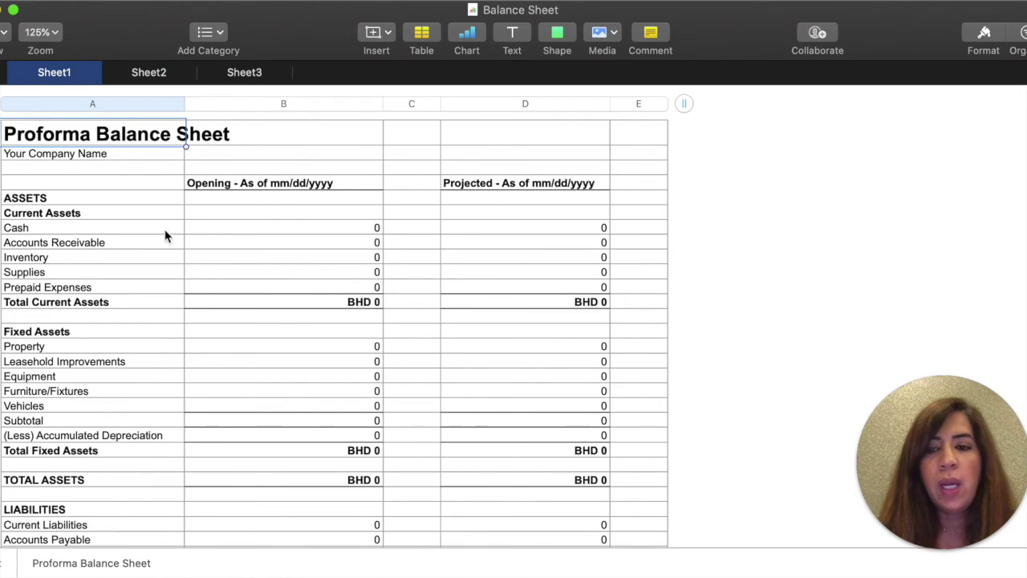
pyautogui.click(54, 153)
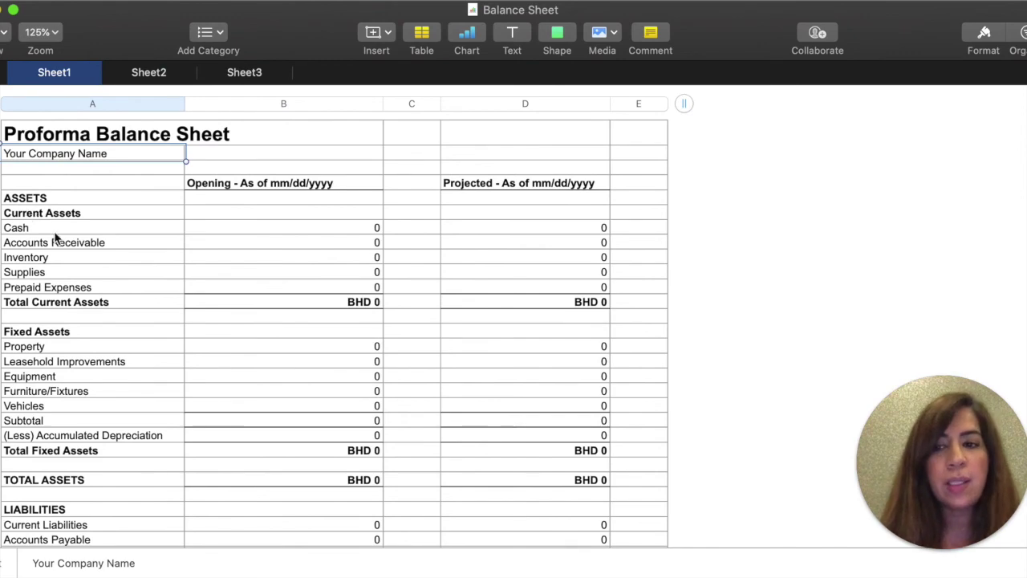
pyautogui.scroll(-5, 54, 232)
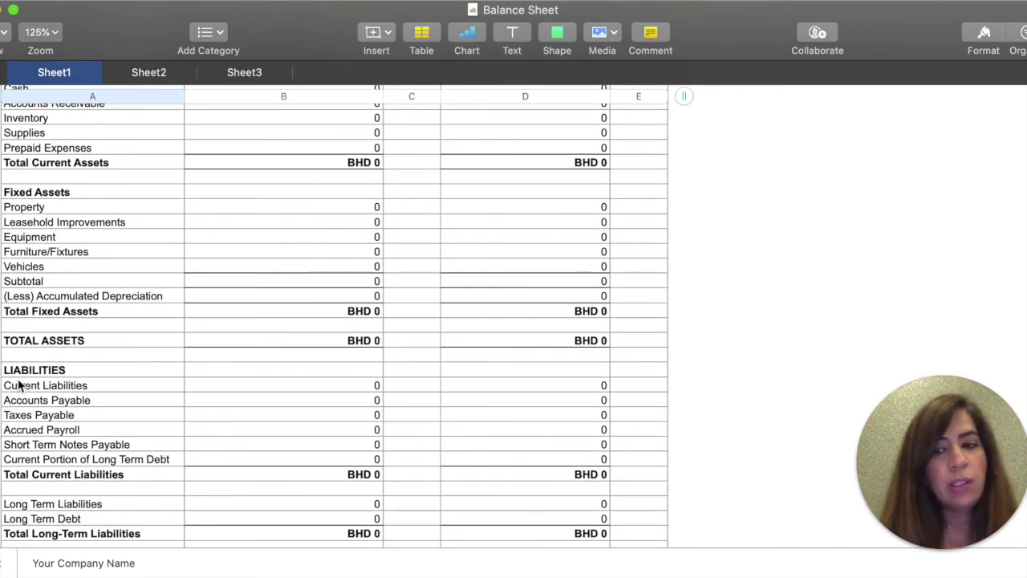
pyautogui.scroll(-7, 19, 384)
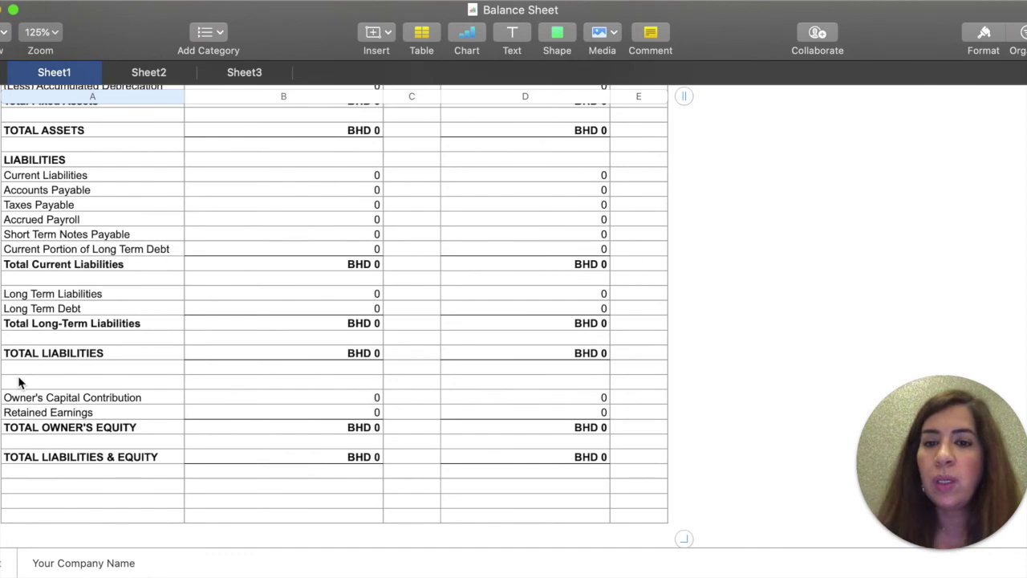
pyautogui.scroll(10, 20, 384)
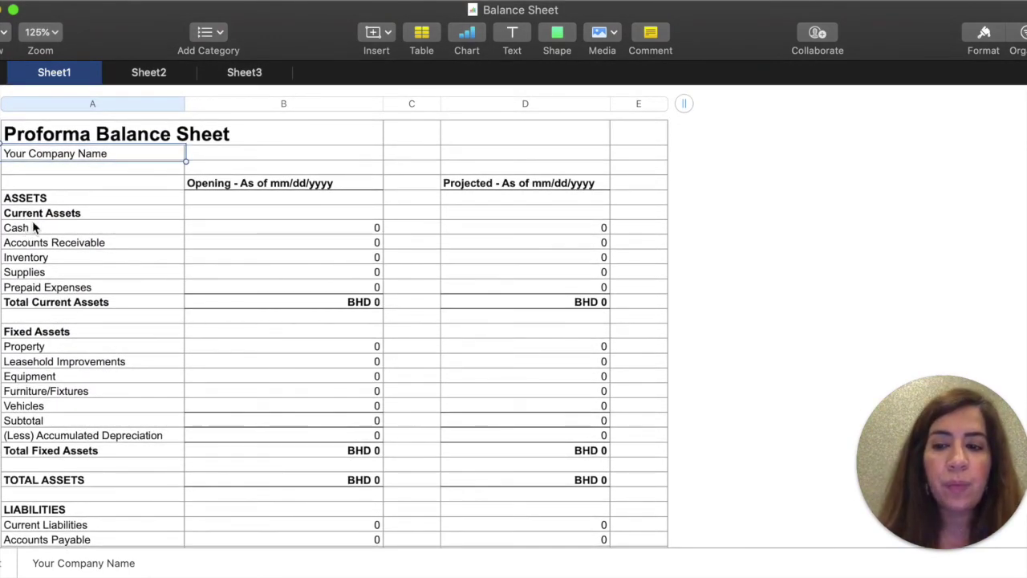
# - Examine the Current Assets section of the balance sheet, including Cash and Accounts Receivable
pyautogui.click(27, 228)
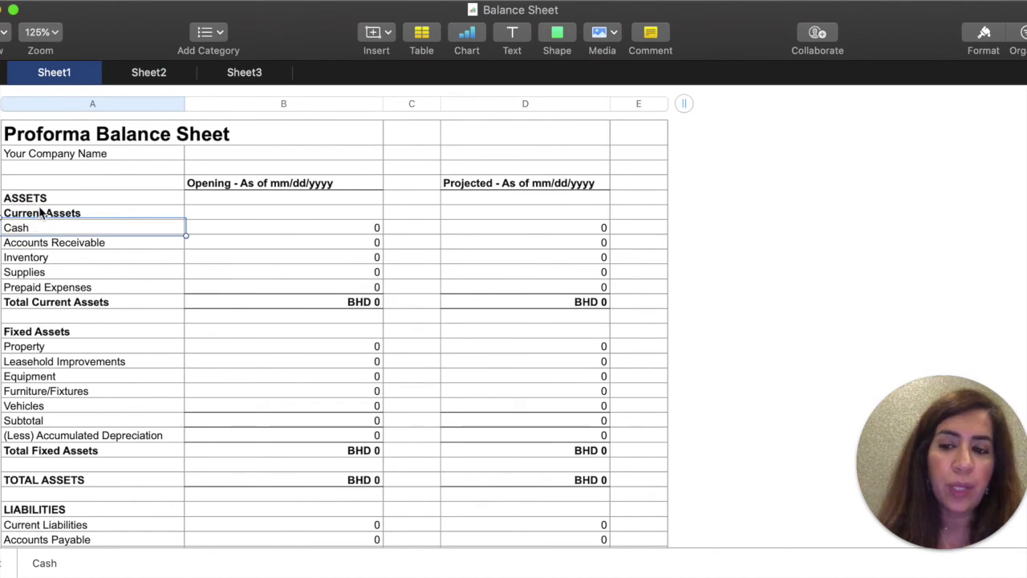
pyautogui.click(42, 213)
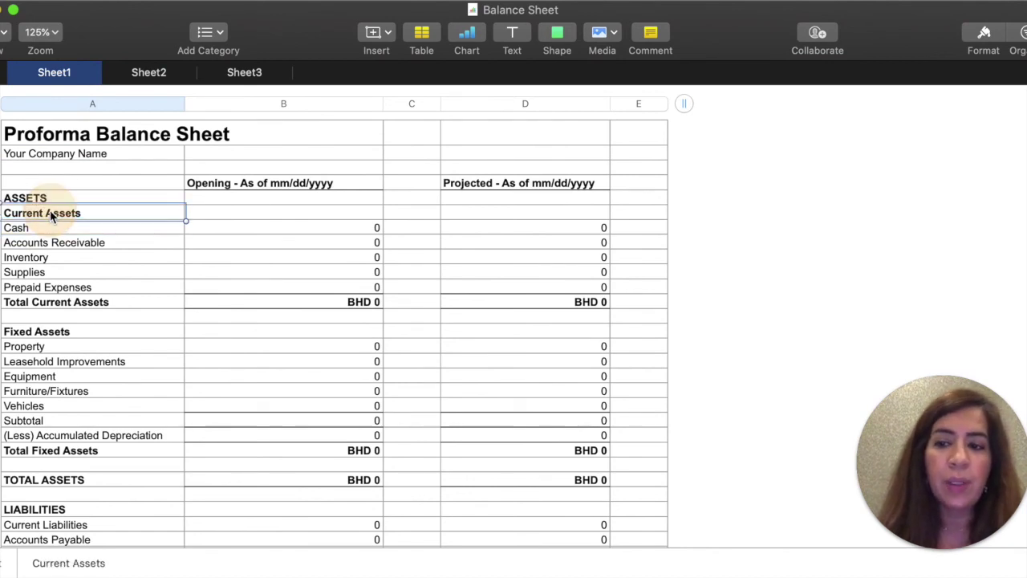
pyautogui.click(39, 229)
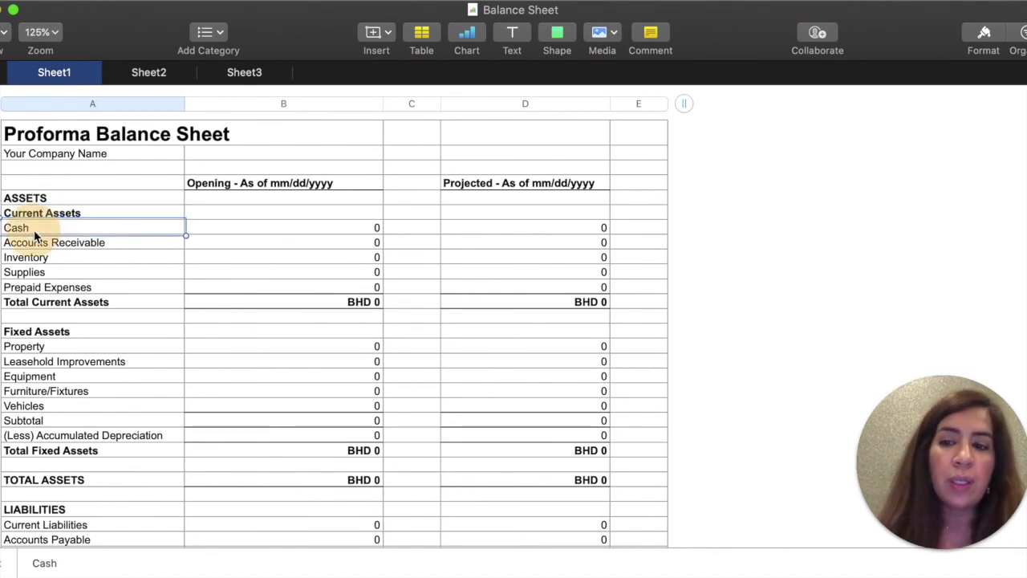
pyautogui.click(77, 248)
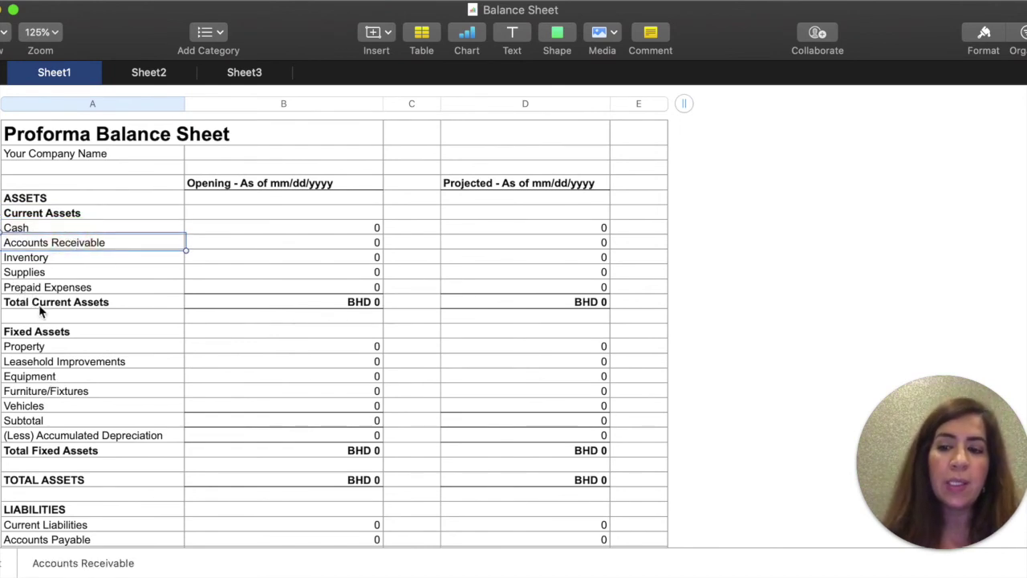
# - Go through the Fixed Assets section of the balance sheet, including Property, Equipment and Vehicles
pyautogui.click(35, 332)
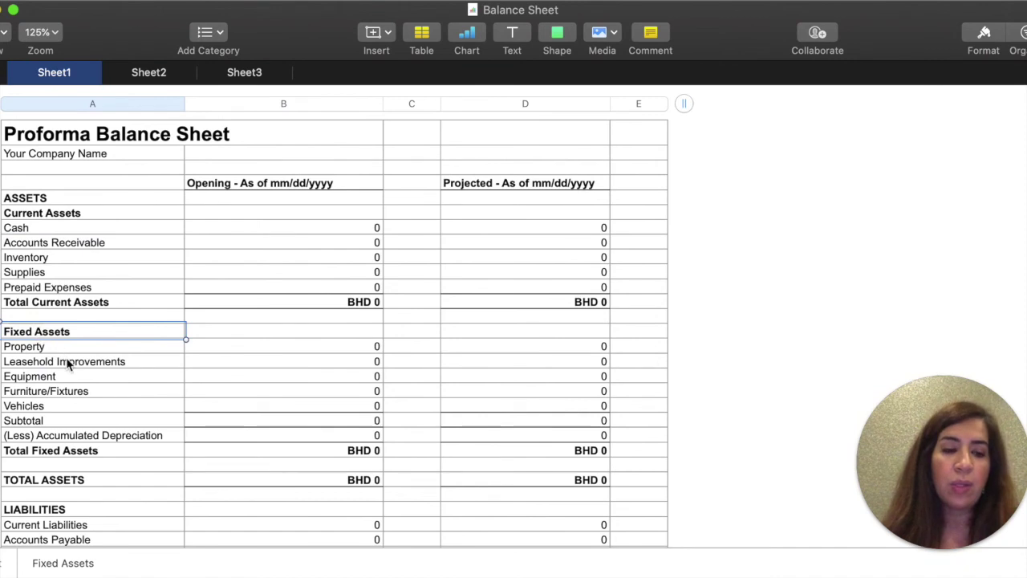
pyautogui.click(40, 348)
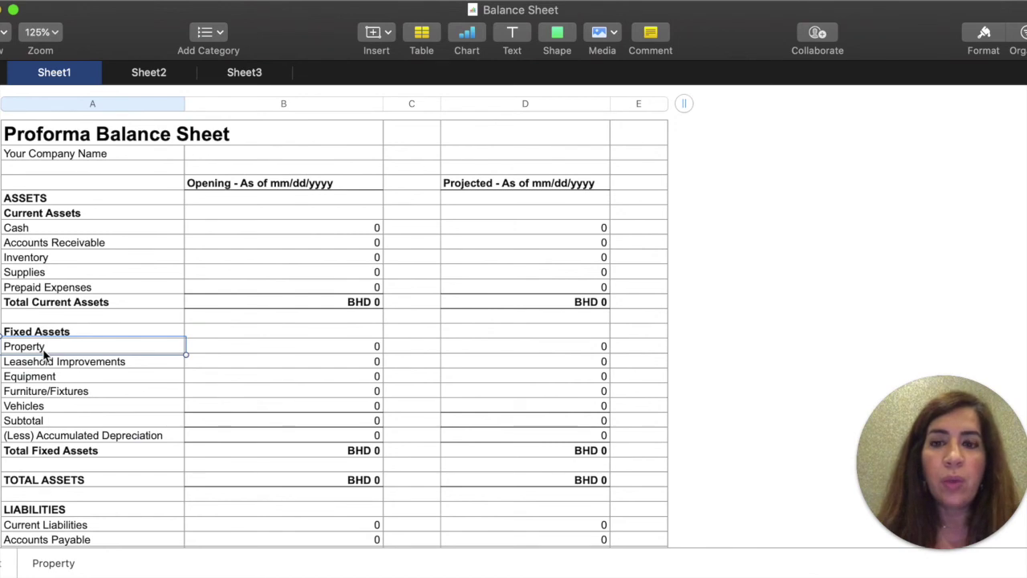
pyautogui.click(40, 377)
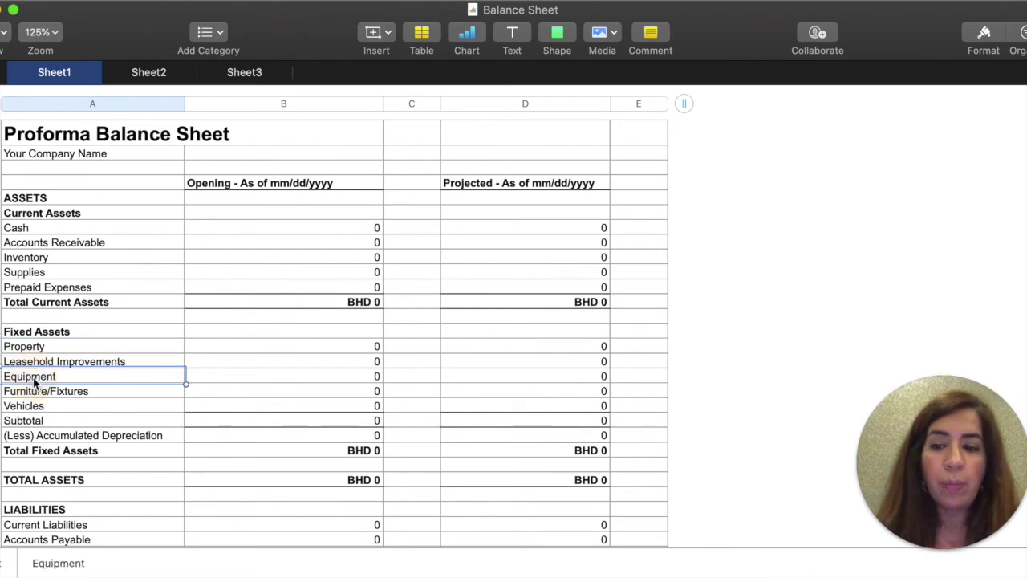
pyautogui.click(36, 405)
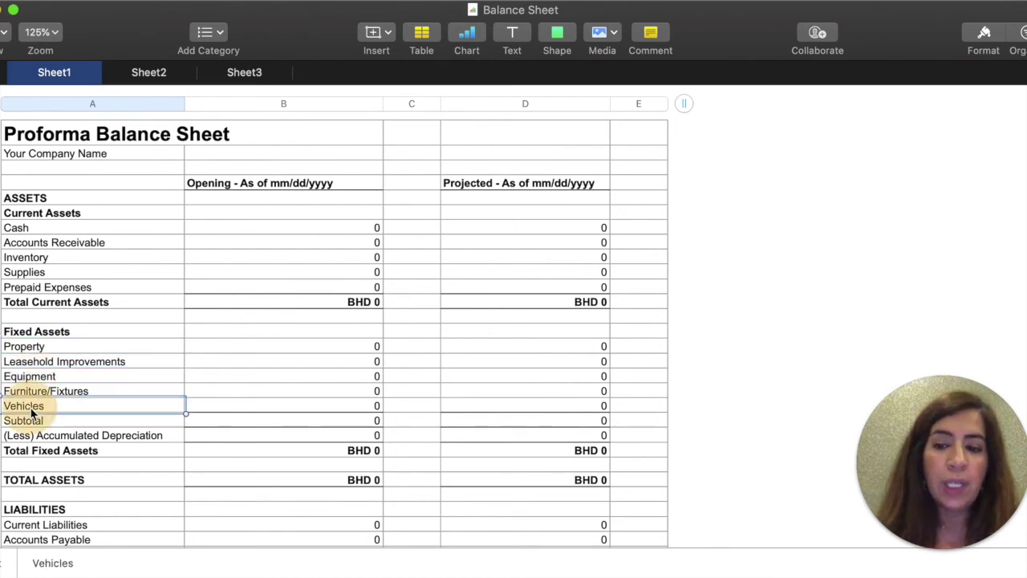
# - Review the Current Assets items again, from Cash and Accounts Receivable to Inventory and Prepaid Expenses
pyautogui.click(24, 230)
pyautogui.click(42, 247)
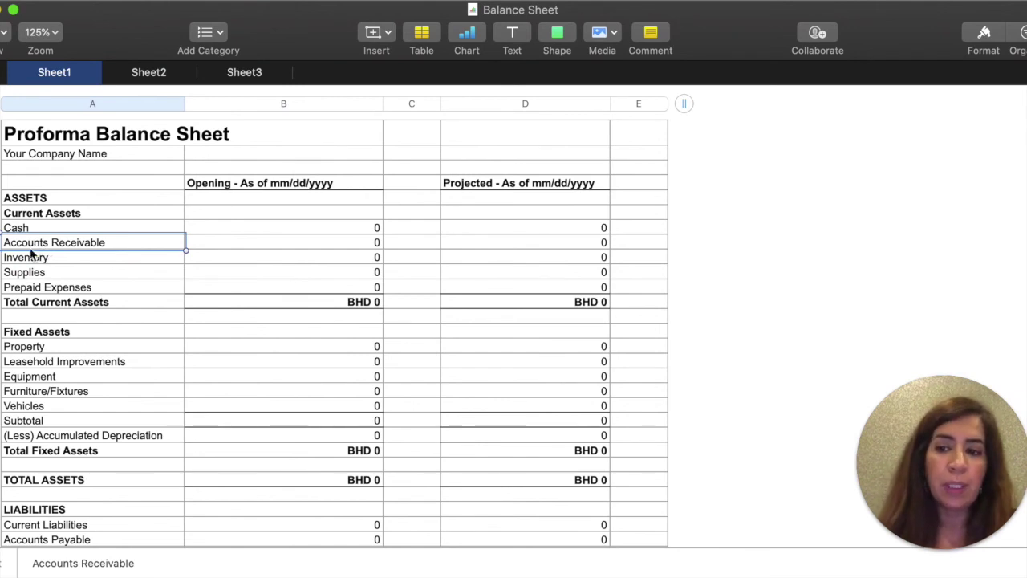
pyautogui.click(24, 260)
pyautogui.click(26, 287)
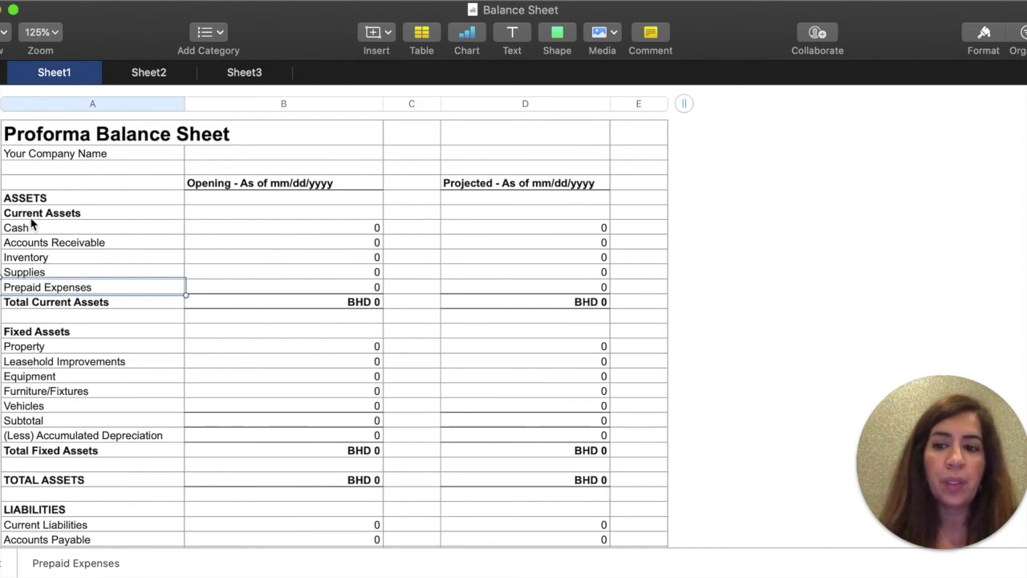
# - Examine Leasehold Improvements and the opening Total Fixed Assets formula
pyautogui.scroll(-1, 83, 328)
pyautogui.click(81, 339)
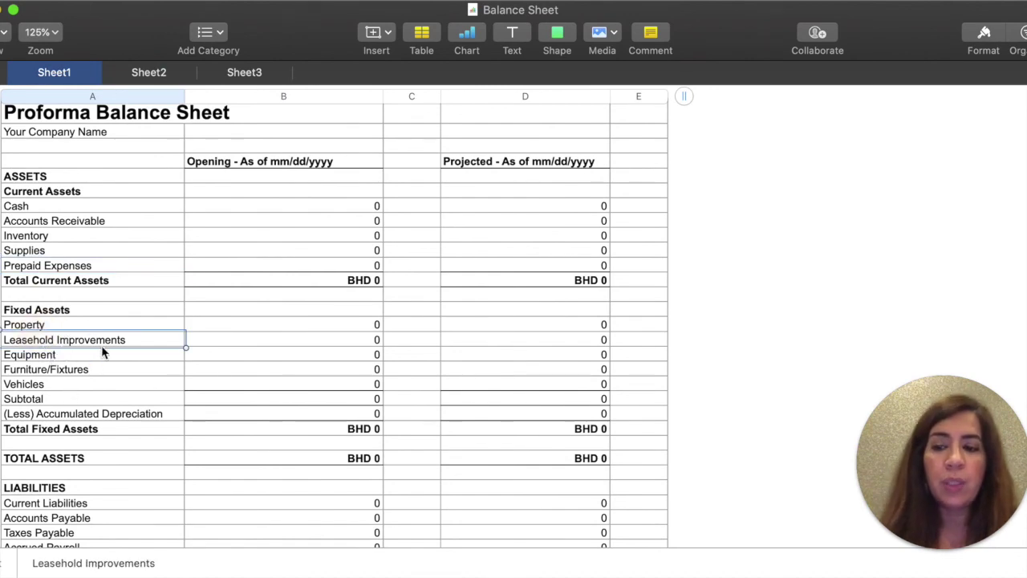
pyautogui.scroll(-3, 101, 351)
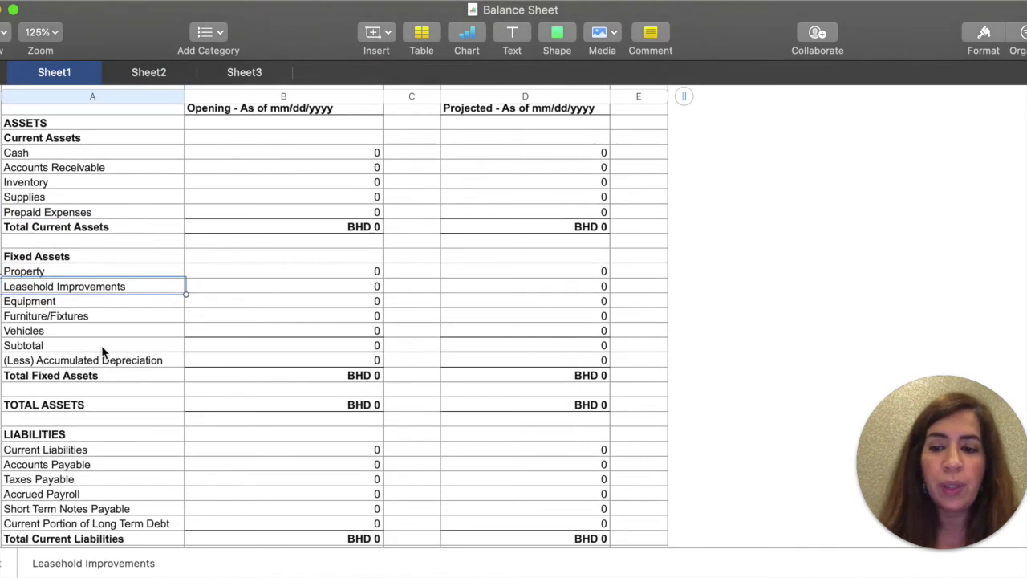
pyautogui.doubleClick(280, 375)
# - Look through the Current Liabilities section, including Taxes Payable and Short Term Notes Payable
pyautogui.scroll(-5, 163, 373)
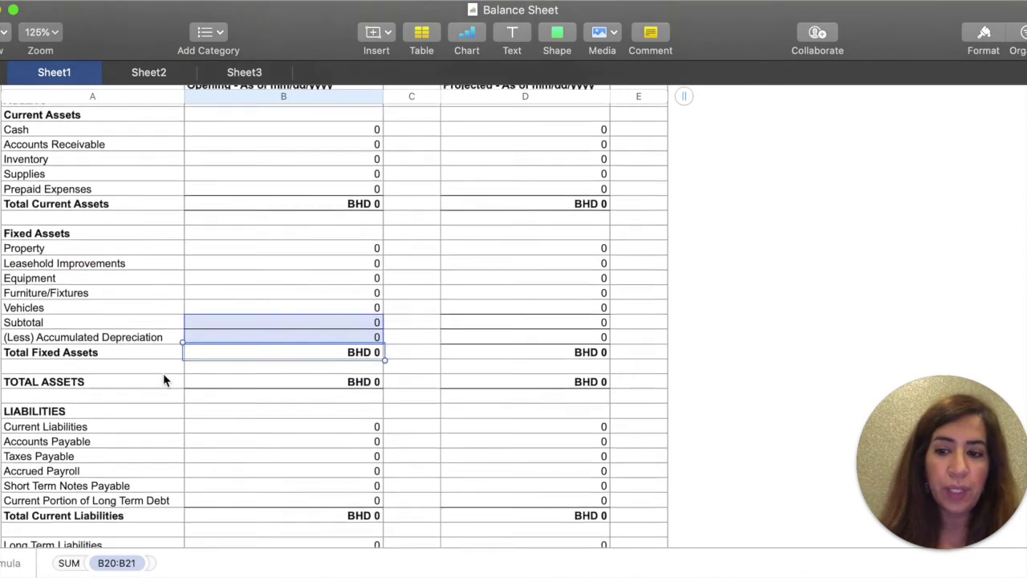
pyautogui.click(64, 369)
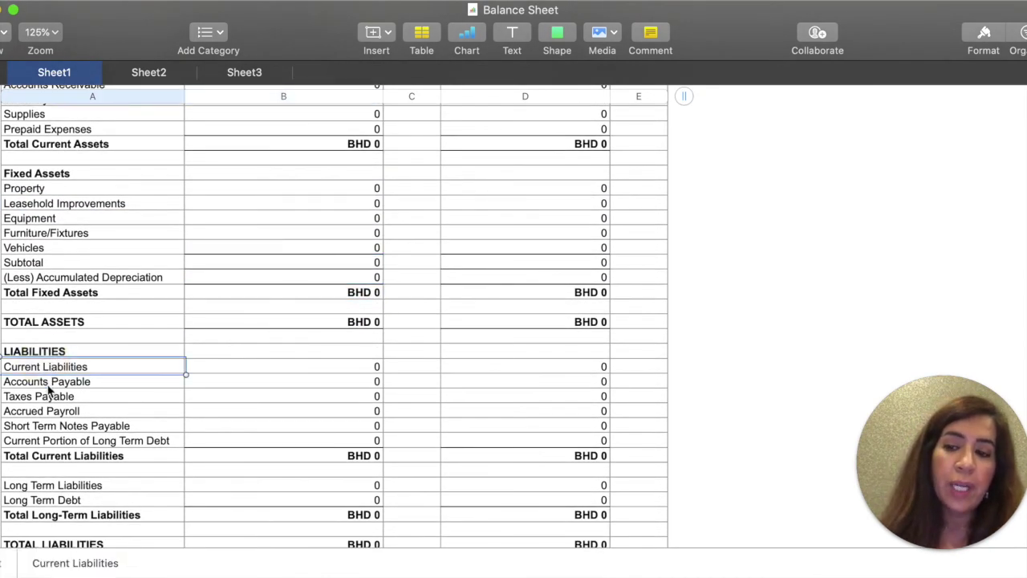
pyautogui.scroll(-2, 40, 388)
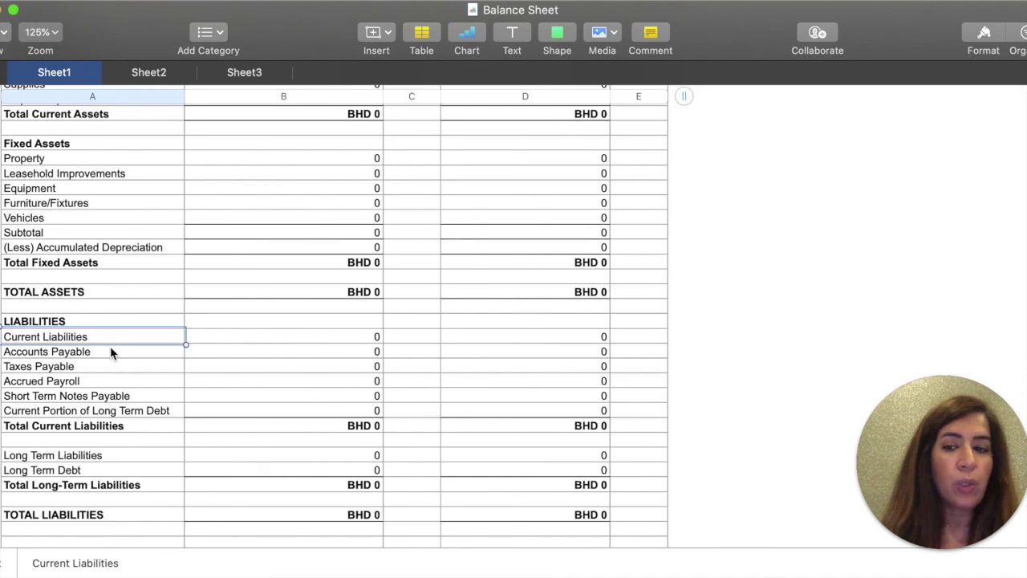
pyautogui.click(82, 371)
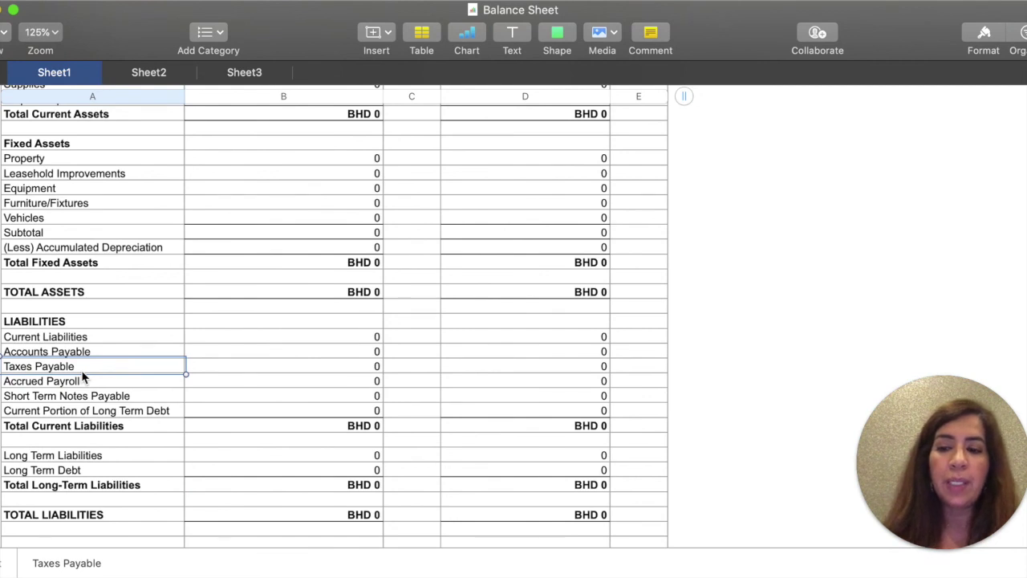
pyautogui.click(71, 398)
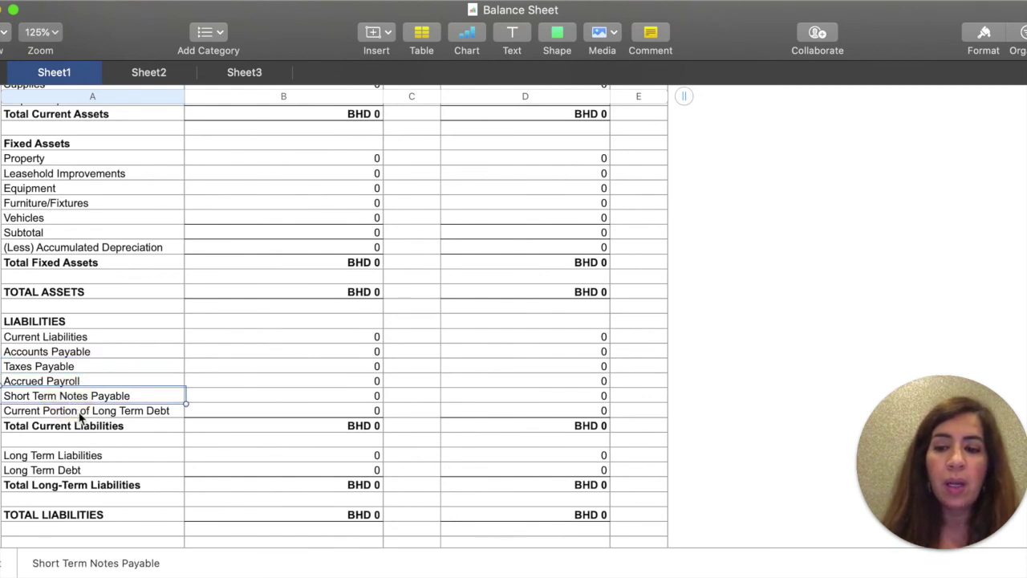
pyautogui.click(30, 341)
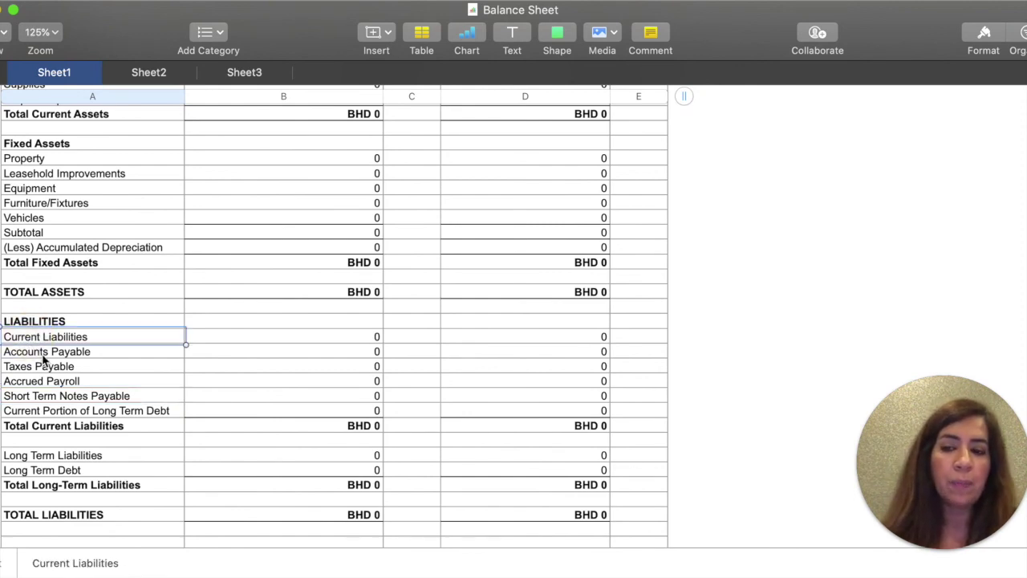
# - Examine Long Term Liabilities and the formula behind the opening TOTAL LIABILITIES cell
pyautogui.scroll(-5, 44, 358)
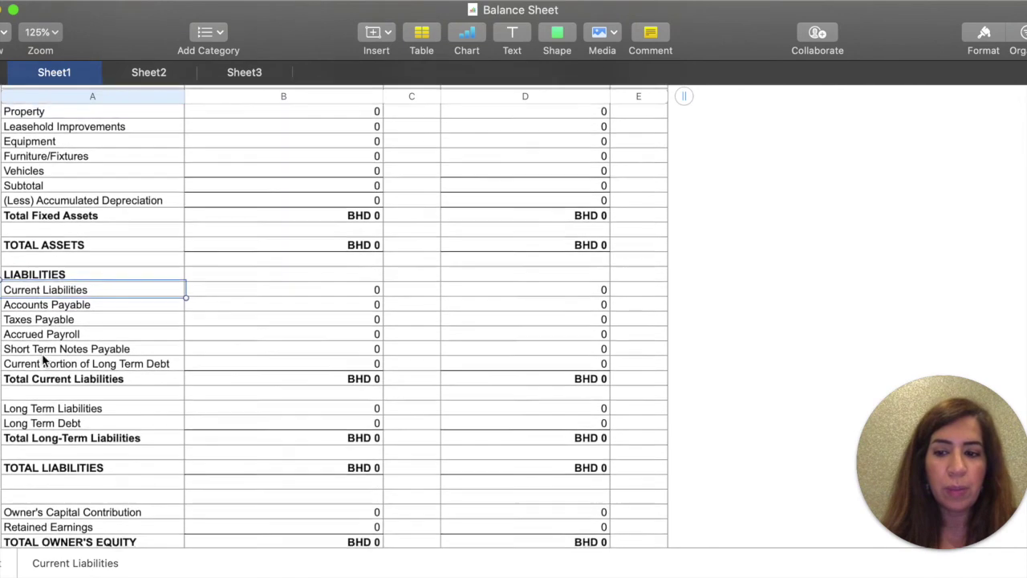
pyautogui.click(40, 372)
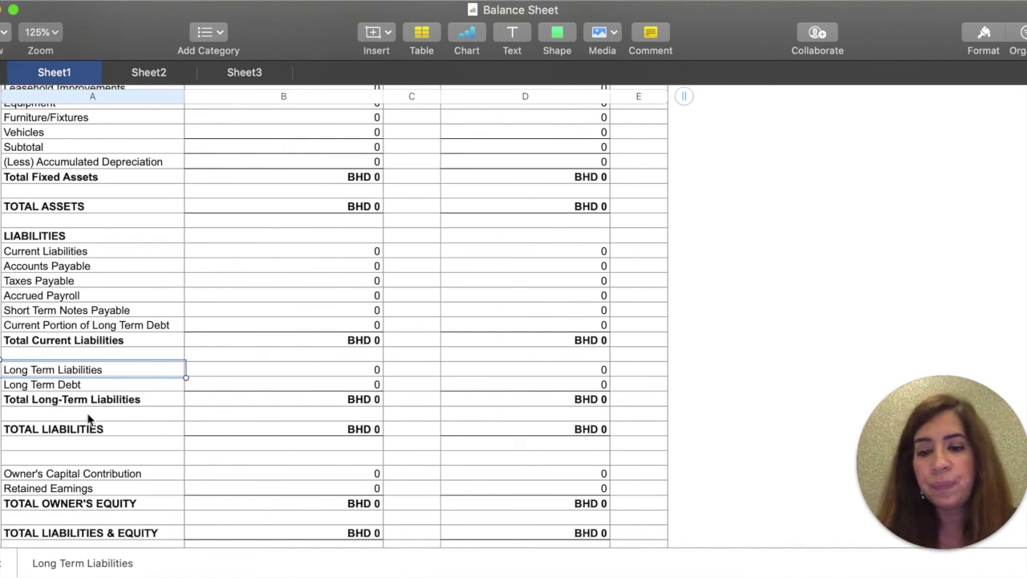
pyautogui.click(288, 433)
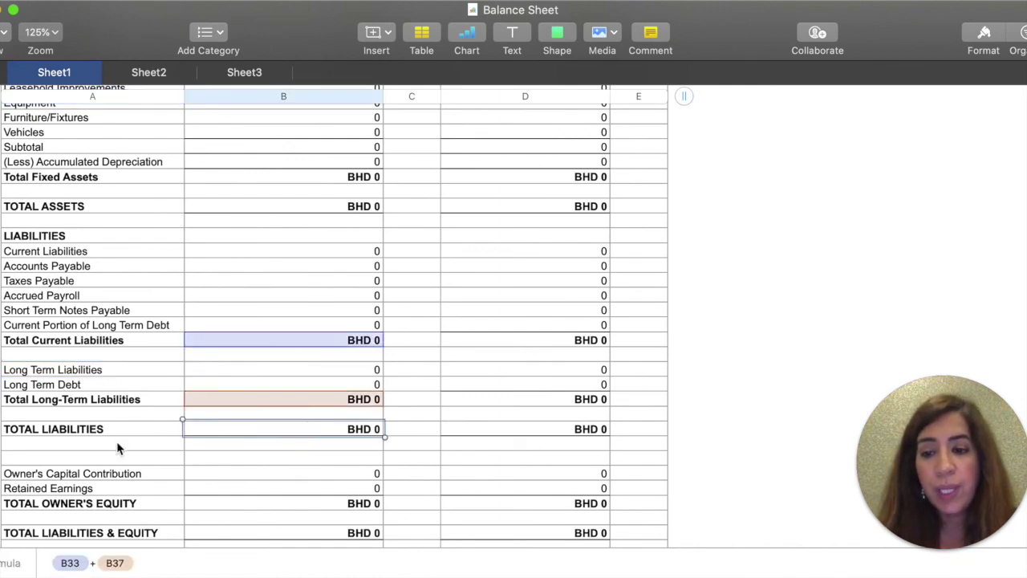
pyautogui.scroll(-1, 120, 449)
# - Compare the asset sections and TOTAL ASSETS with the liabilities, owner's equity and TOTAL LIABILITIES & EQUITY rows
pyautogui.scroll(3, 104, 450)
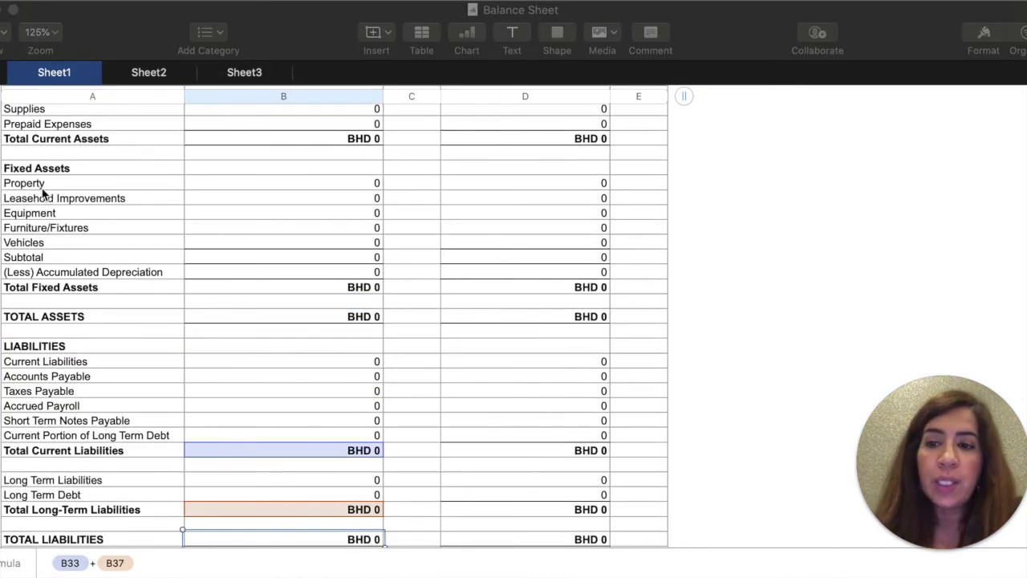
pyautogui.scroll(5, 44, 186)
pyautogui.scroll(-5, 41, 183)
pyautogui.scroll(-3, 40, 183)
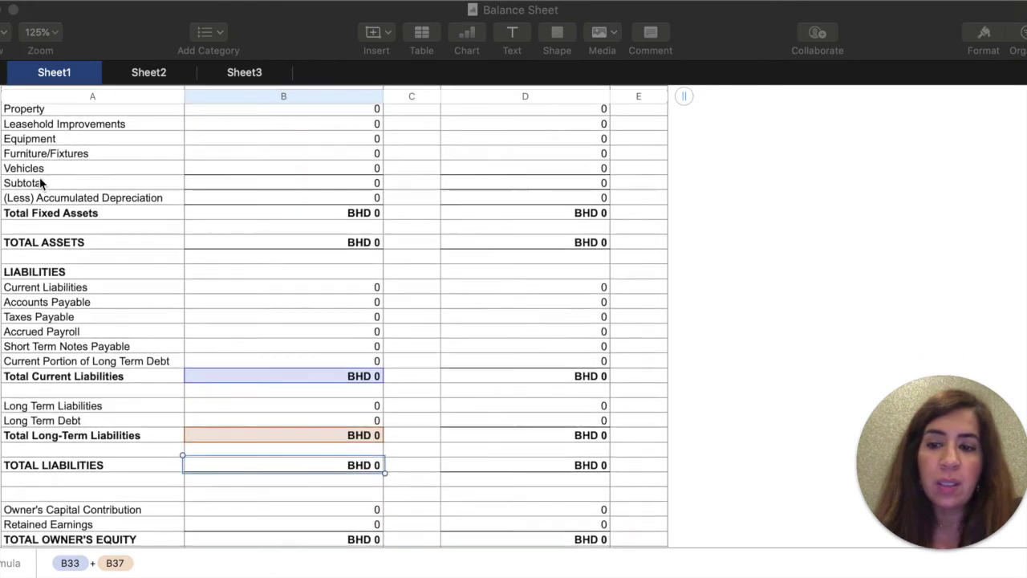
pyautogui.scroll(-4, 57, 273)
pyautogui.scroll(-4, 58, 273)
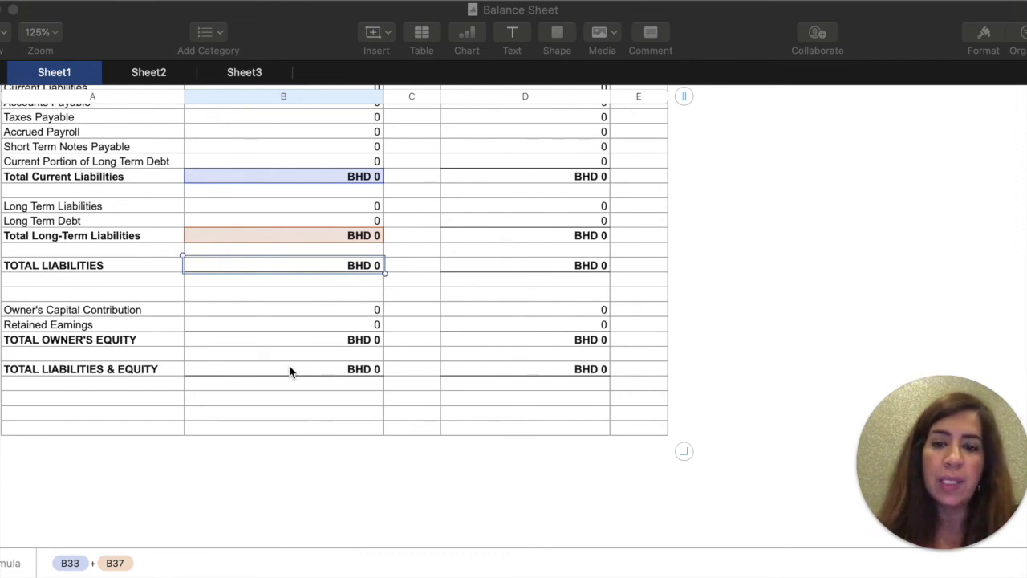
pyautogui.scroll(3, 319, 310)
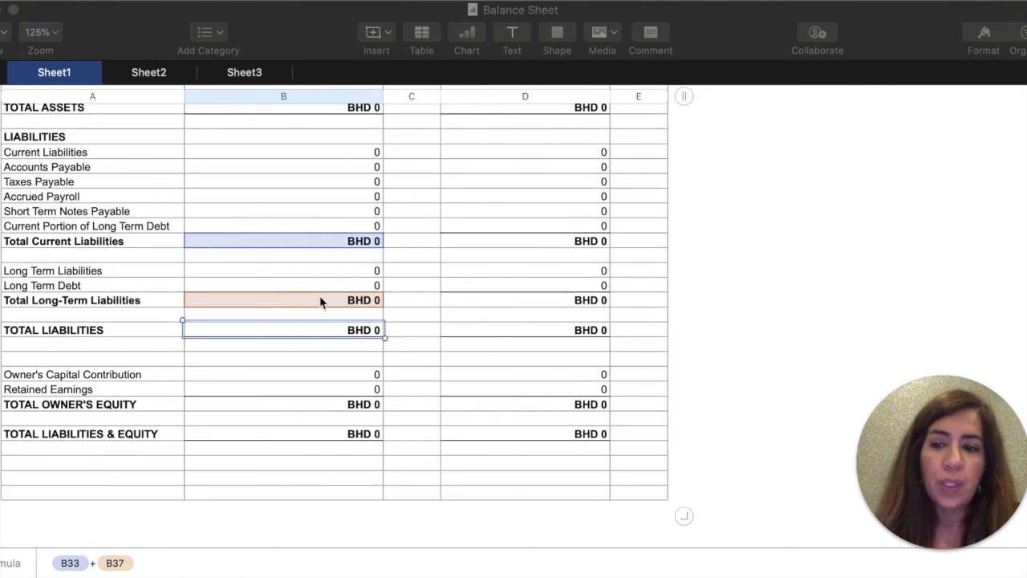
pyautogui.scroll(10, 306, 231)
pyautogui.scroll(3, 305, 225)
pyautogui.scroll(-6, 297, 317)
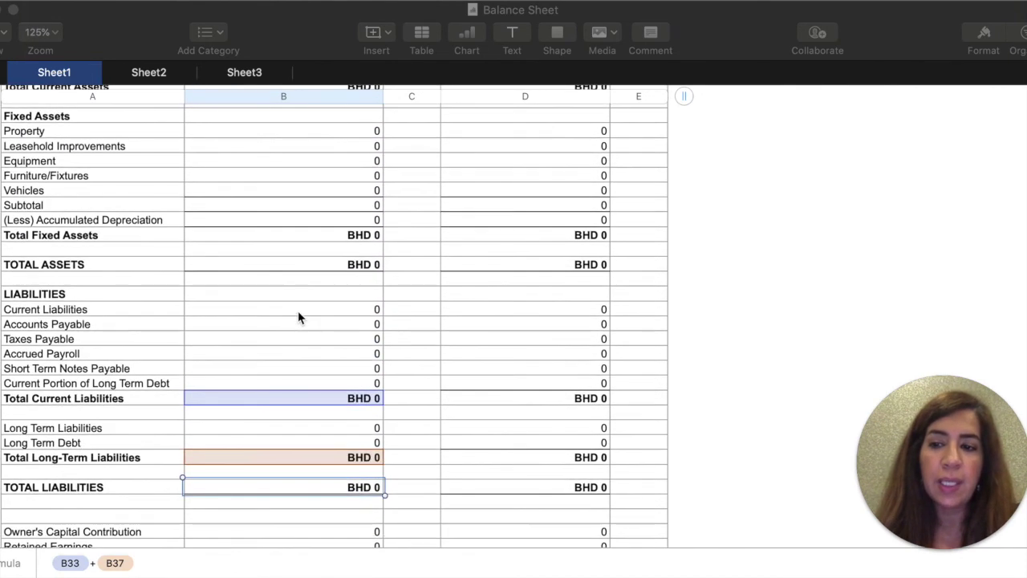
pyautogui.scroll(-4, 257, 431)
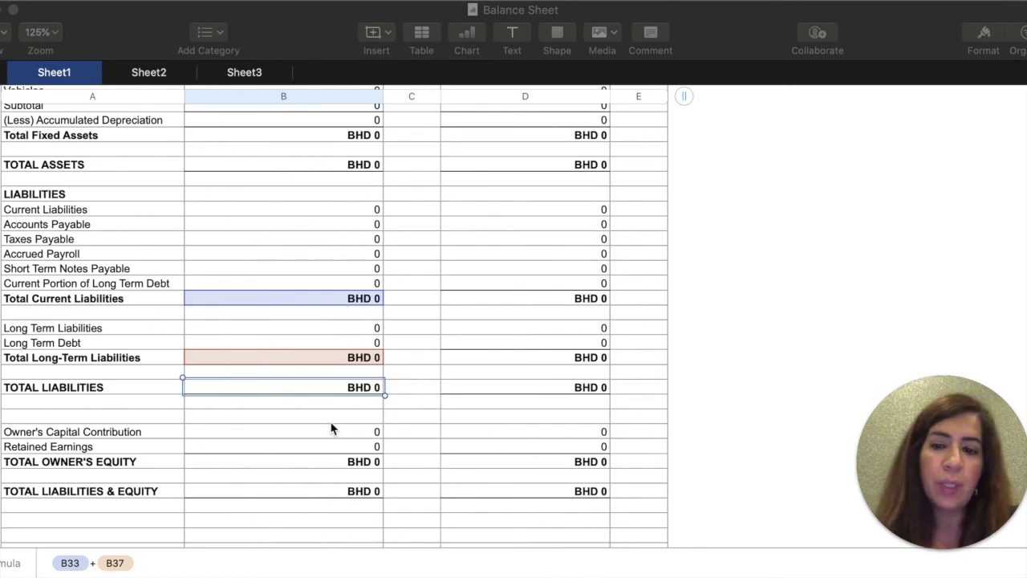
# - Revisit Current Liabilities and Accounts Payable, and return to the Inventory row under Current Assets
pyautogui.click(35, 211)
pyautogui.click(39, 227)
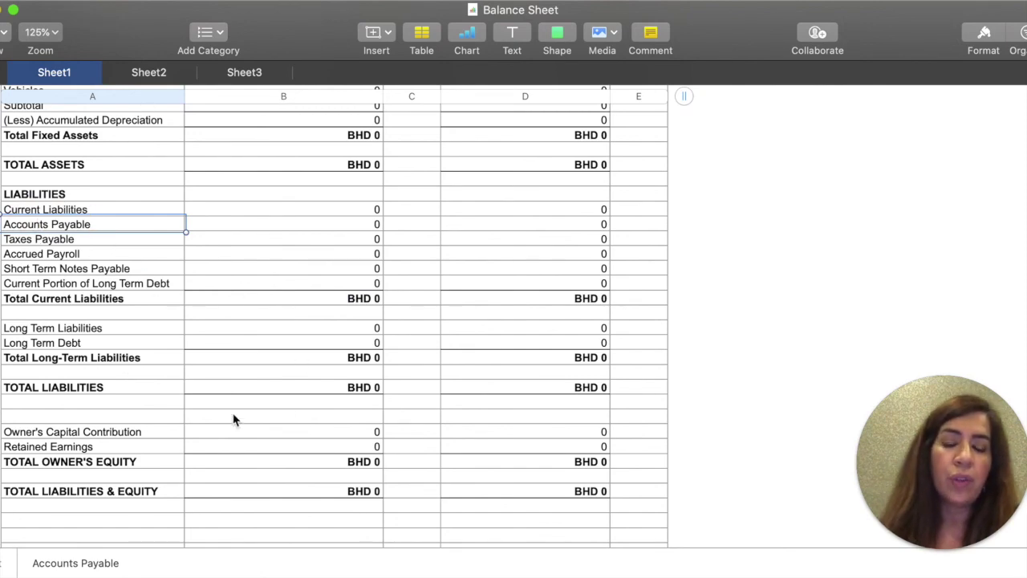
pyautogui.scroll(2, 297, 410)
pyautogui.scroll(10, 297, 410)
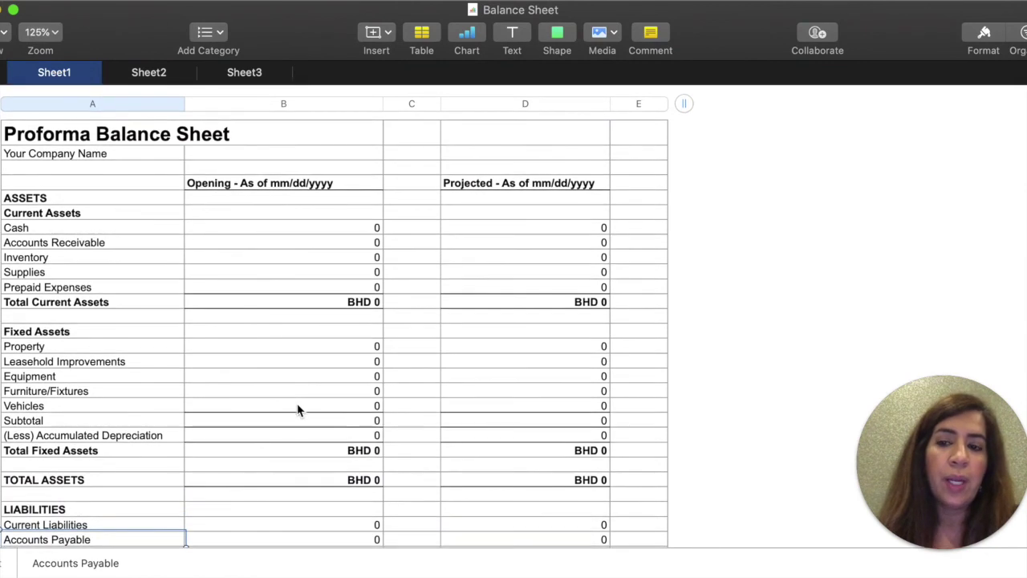
pyautogui.click(89, 257)
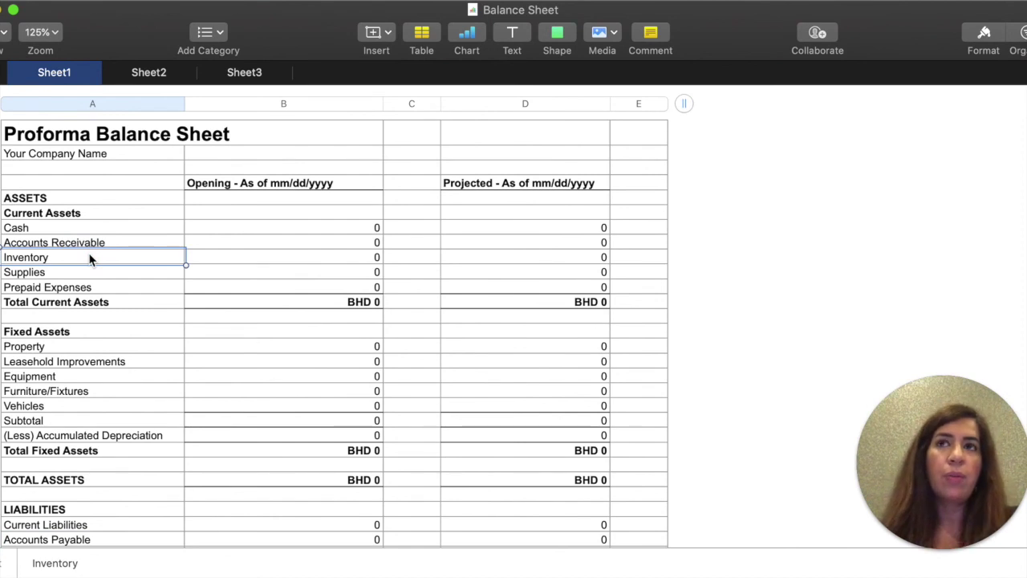